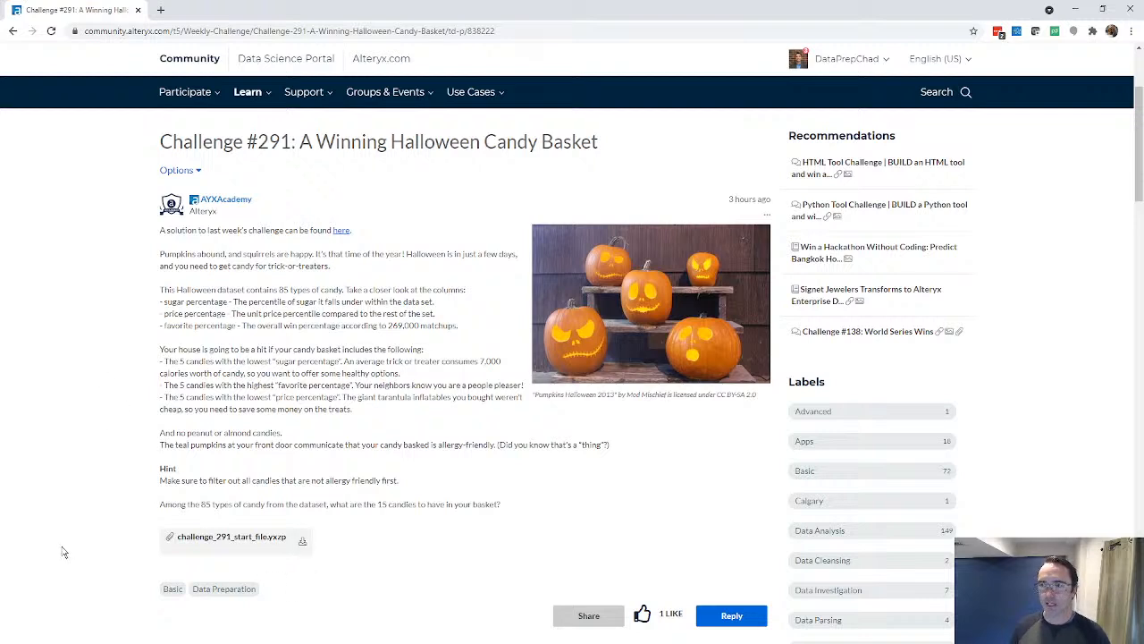
Step: Download challenge_291_start_file.yxzp, import the package into Alteryx Designer and load its workflow
left_click(303, 543)
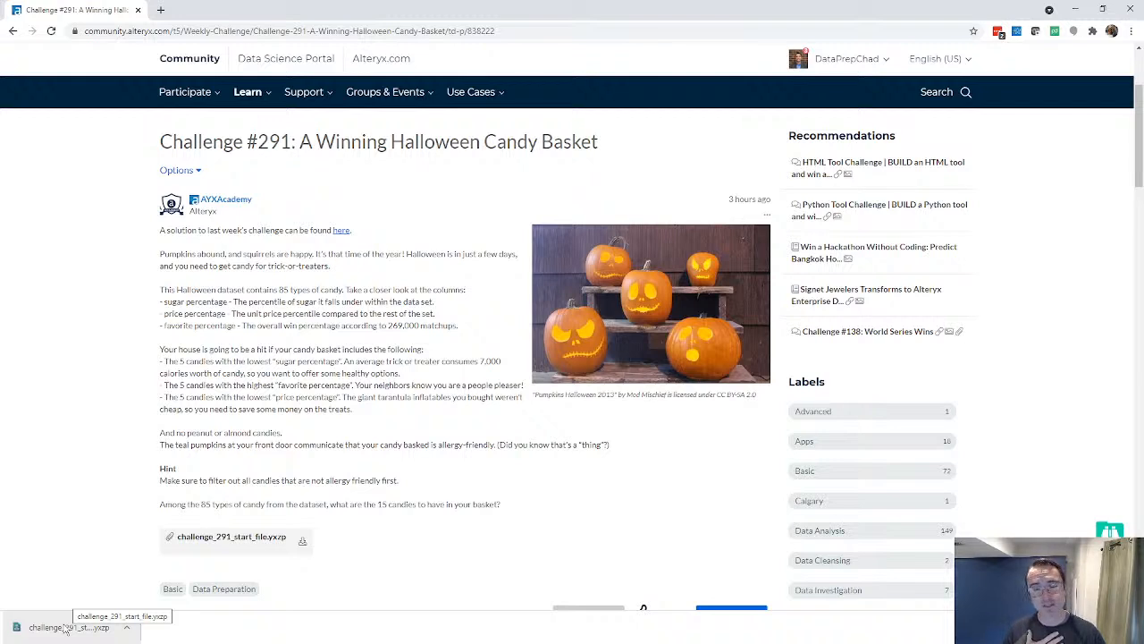
left_click(65, 629)
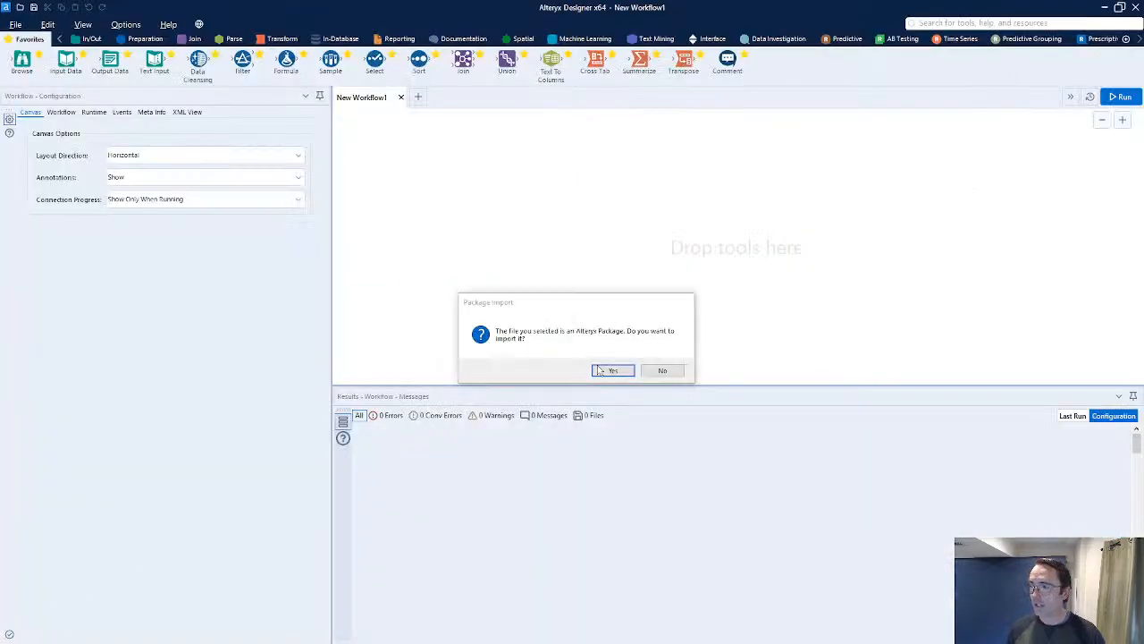
left_click(605, 373)
left_click(585, 453)
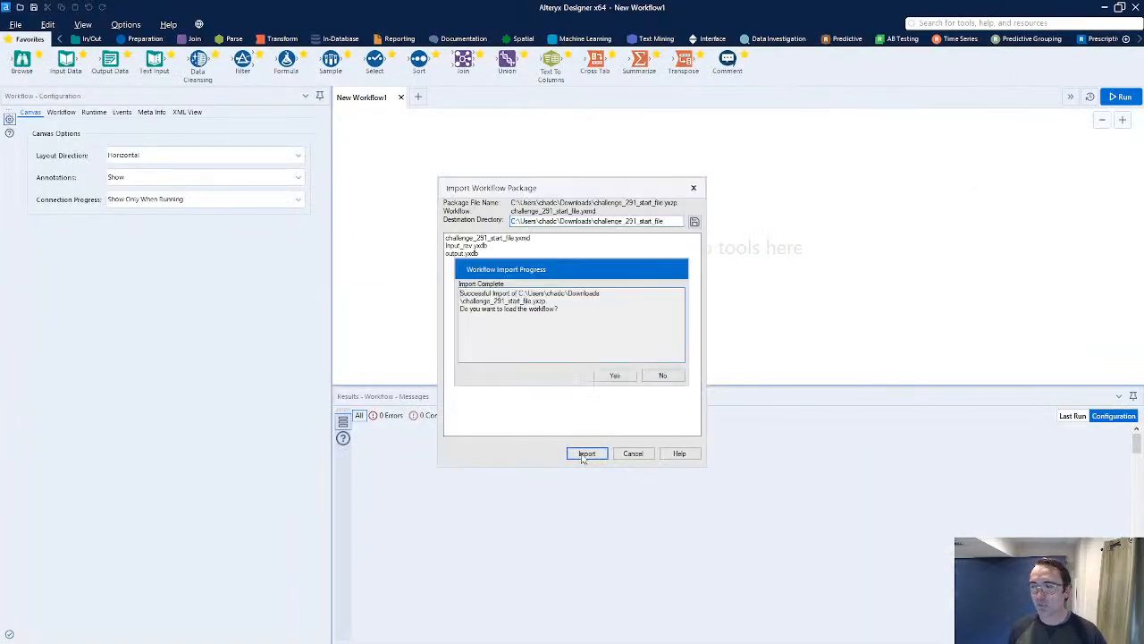
left_click(614, 375)
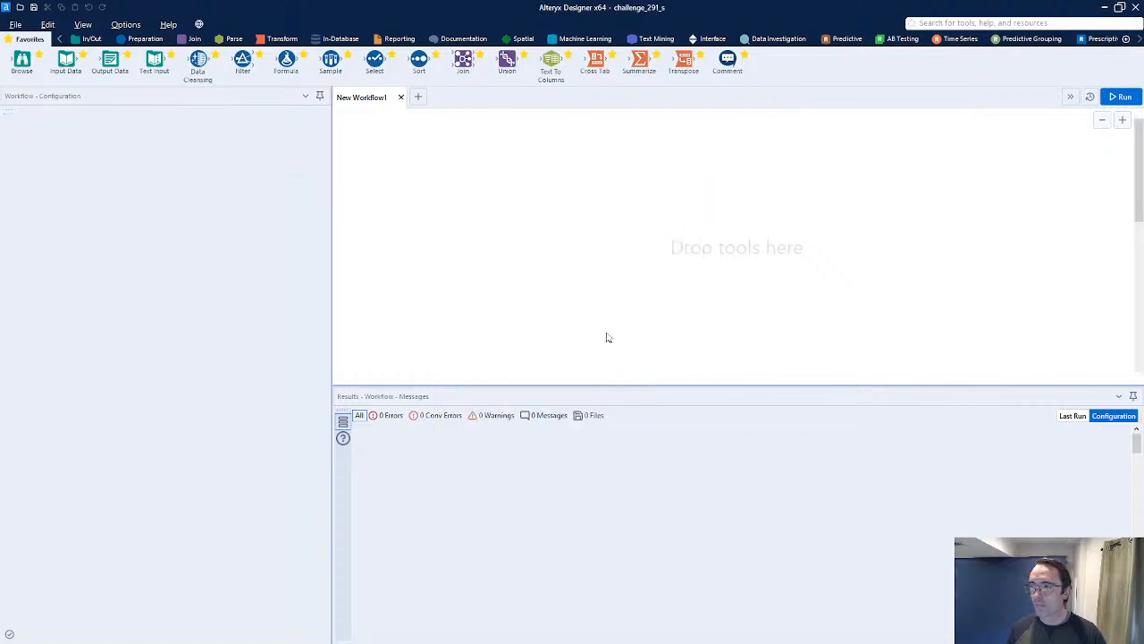
left_click(655, 382)
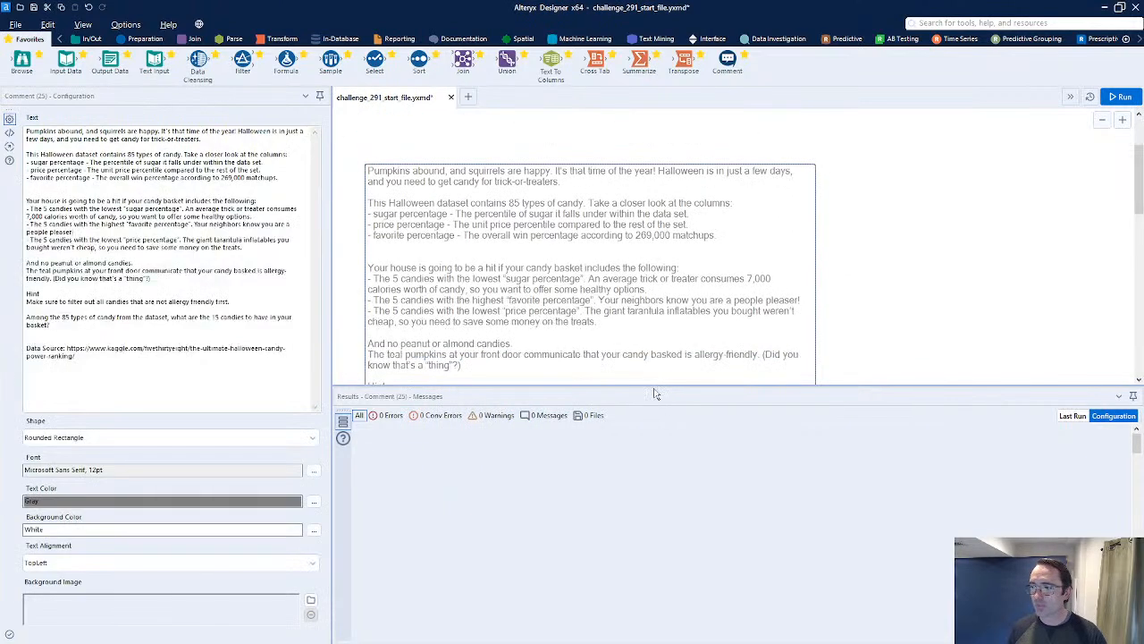
Step: Enlarge the canvas area and shorten the challenge description comment so it ends above the Input and Output boxes
left_click_drag(654, 386, 668, 497)
scroll(864, 313, "down", 3)
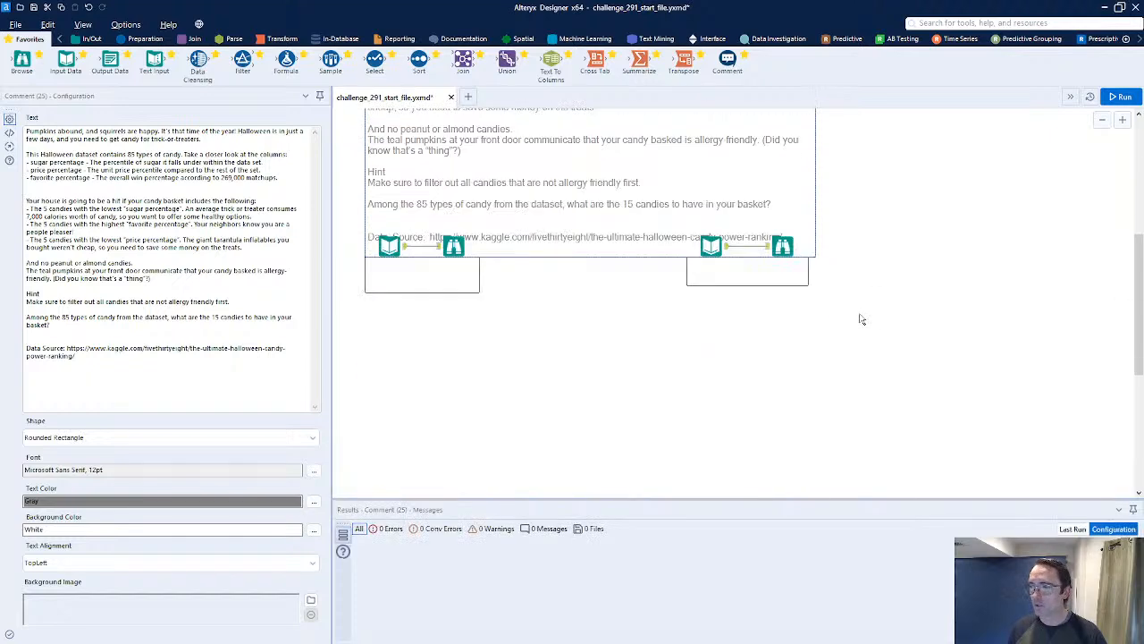
scroll(876, 365, "up", 1)
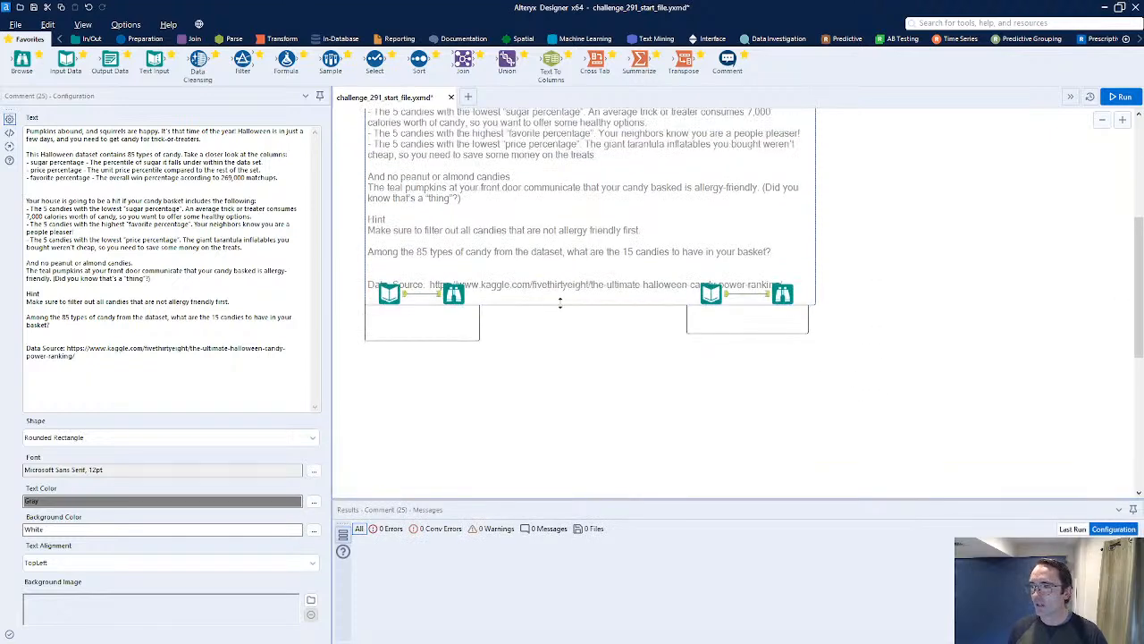
left_click_drag(560, 306, 564, 240)
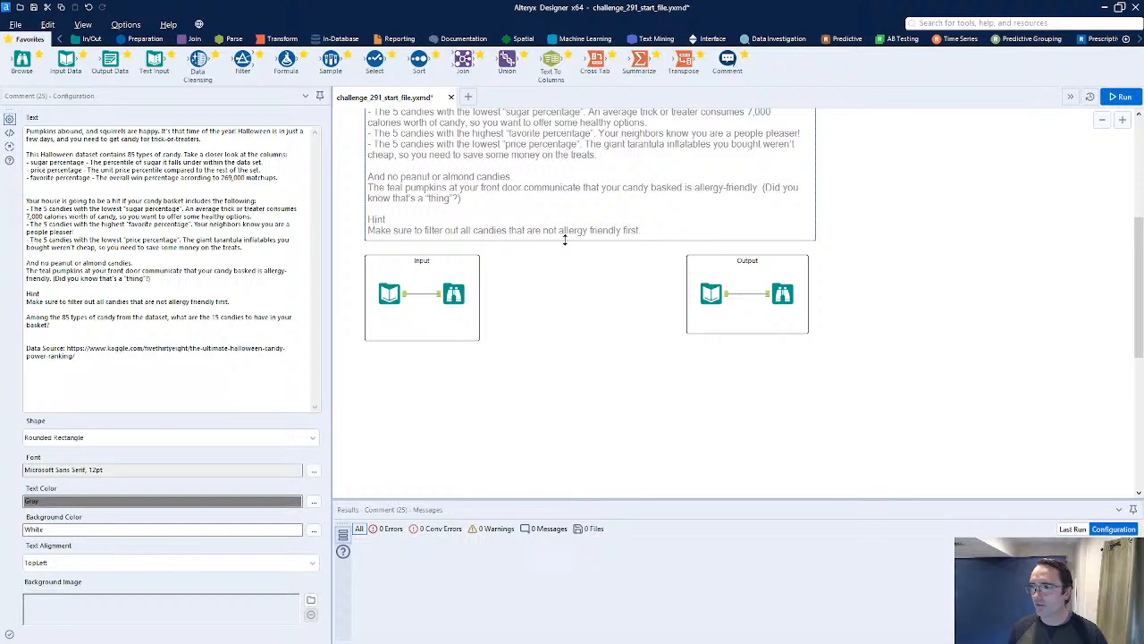
Step: Run the workflow and examine the Input data, including its percentage columns and the peanutyalmondy column
left_click(560, 308)
key("ctrl+r")
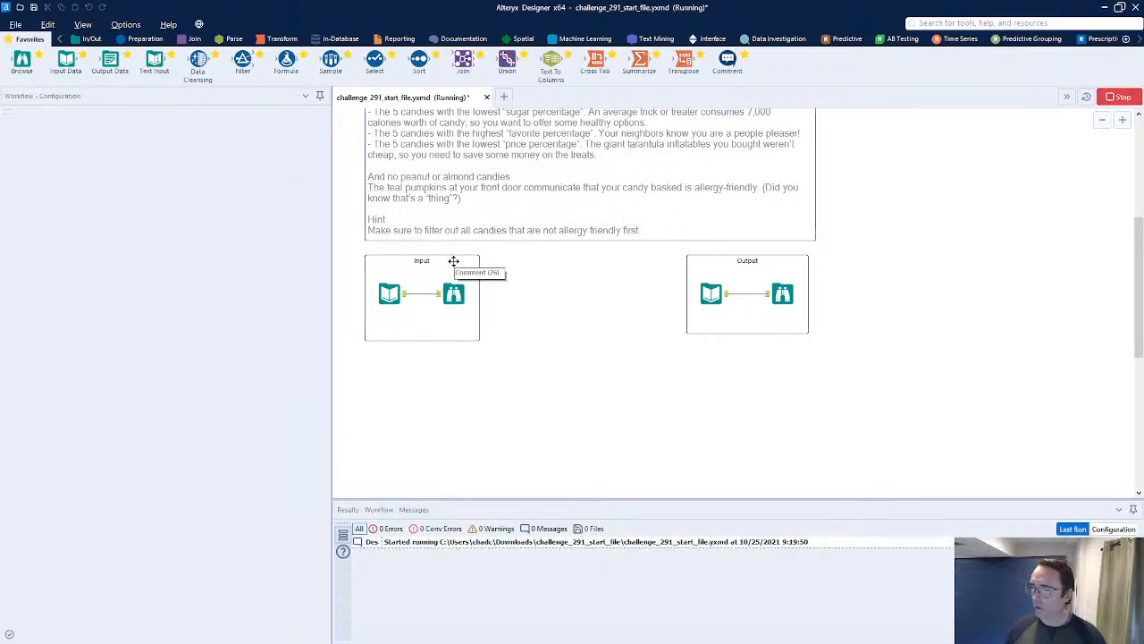
left_click(453, 292)
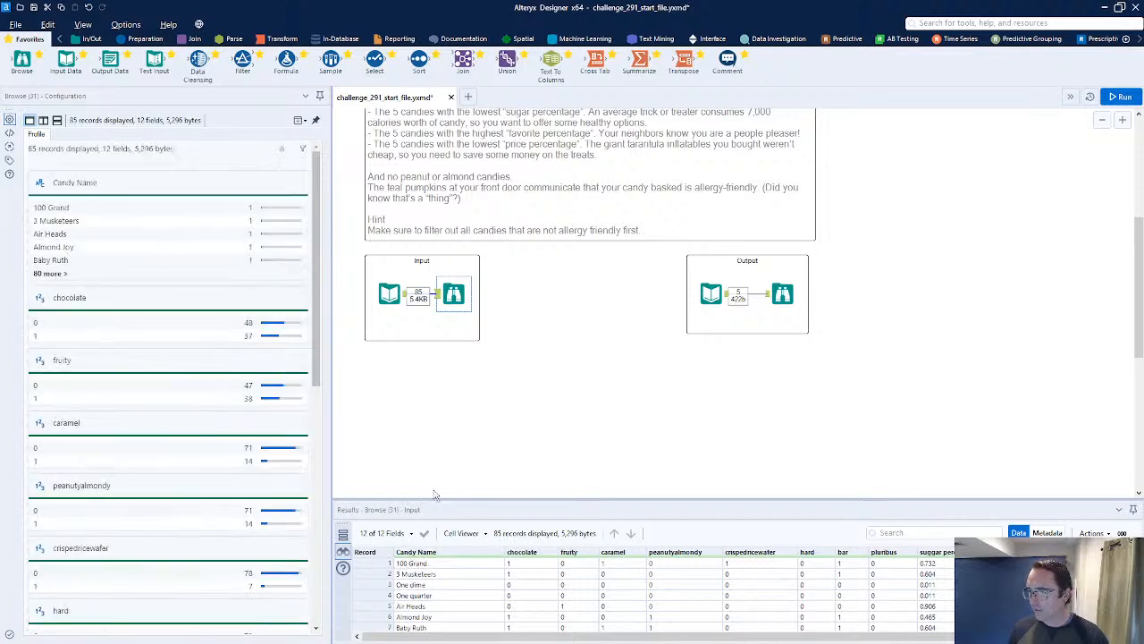
left_click_drag(435, 498, 435, 471)
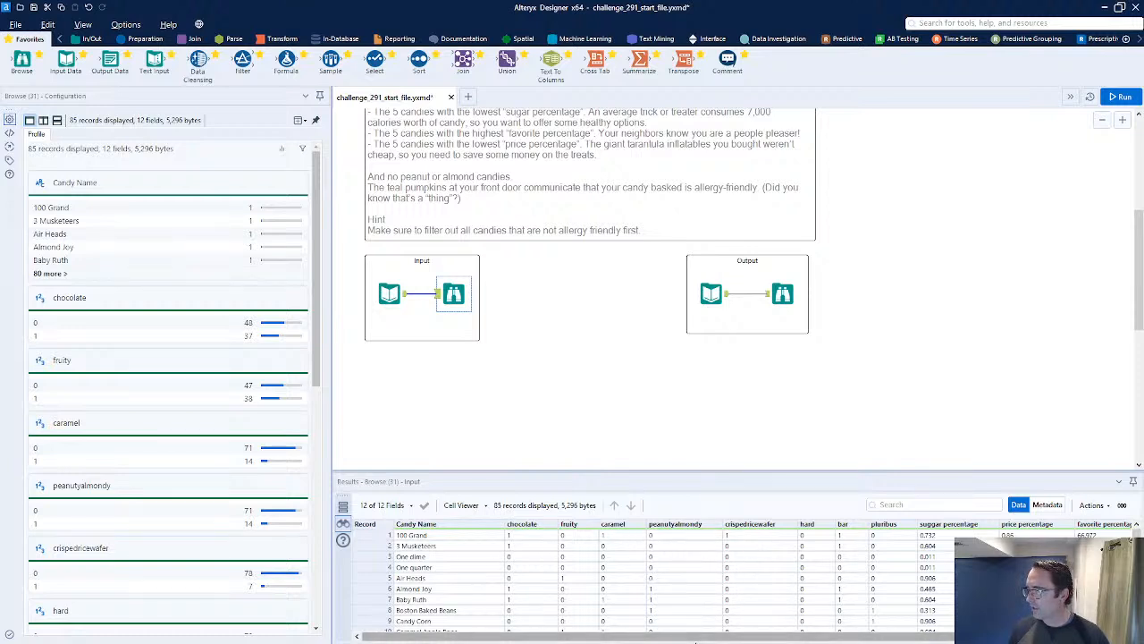
left_click_drag(697, 638, 742, 638)
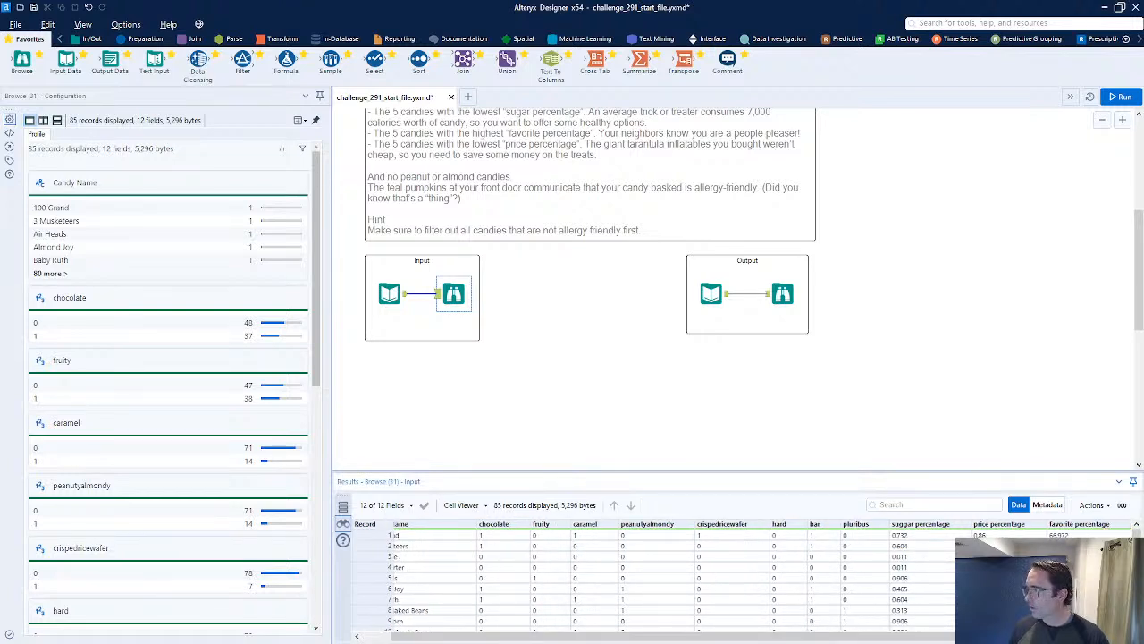
left_click_drag(804, 636, 698, 637)
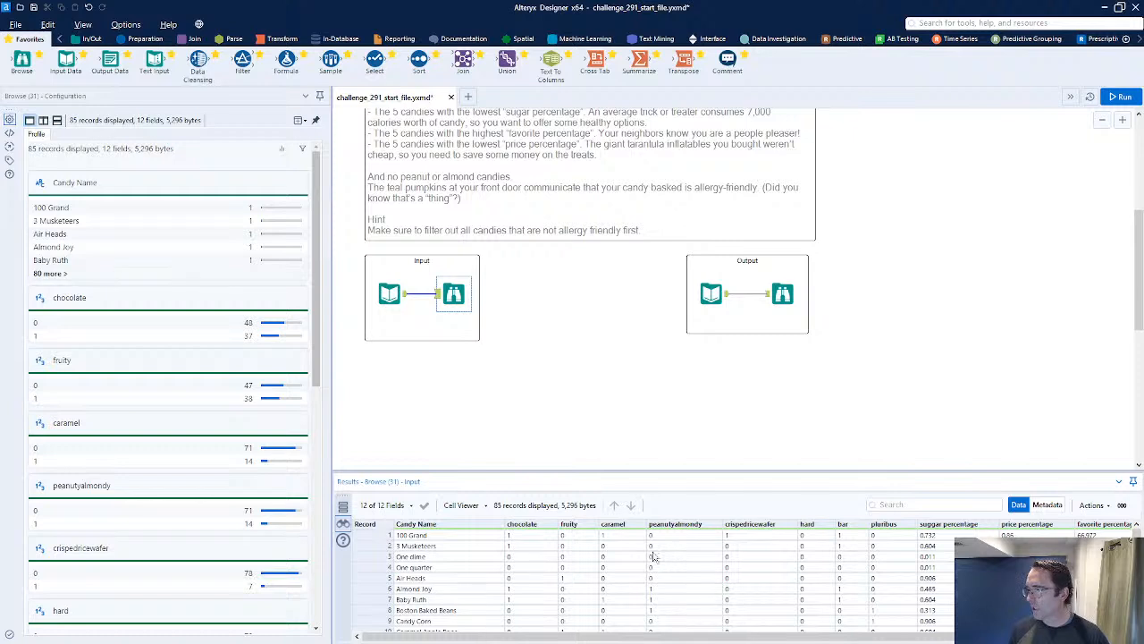
left_click_drag(653, 548, 663, 591)
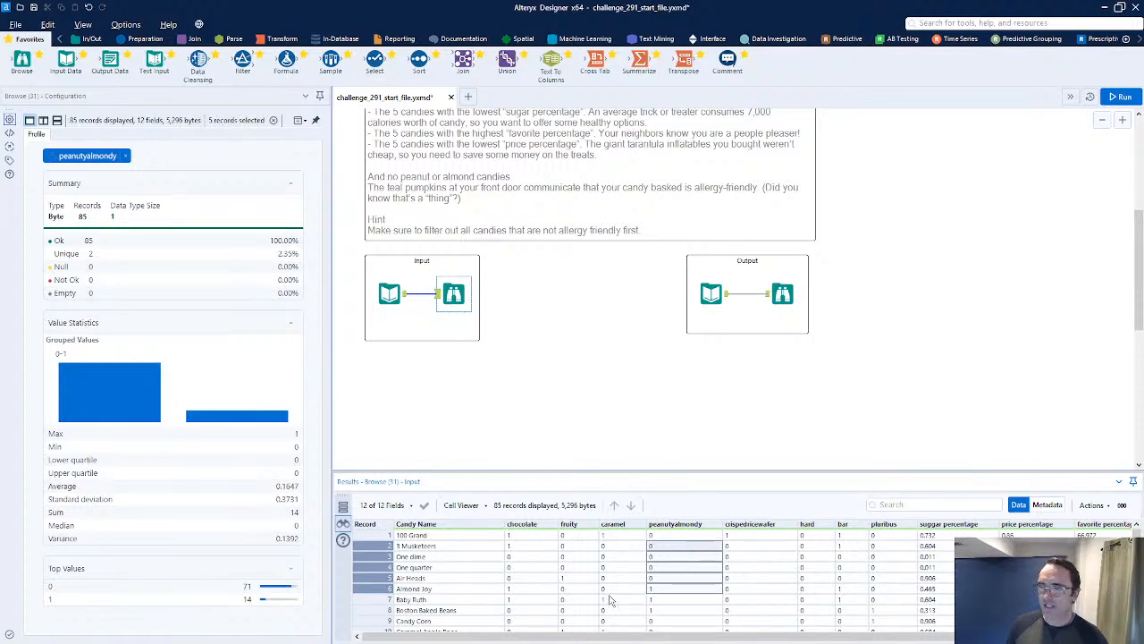
Step: Switch to the challenge page in the browser and reread the peanut and almond rule, then return to the workflow's peanutyalmondy column
key("alt+Tab")
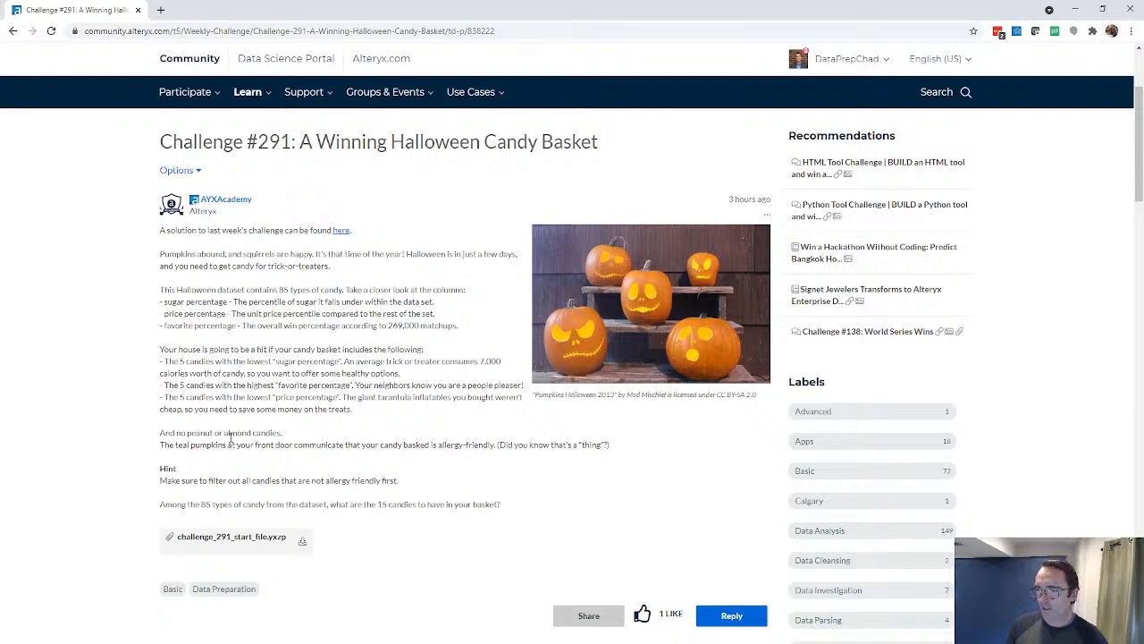
left_click_drag(221, 431, 226, 432)
left_click_drag(401, 7, 536, 642)
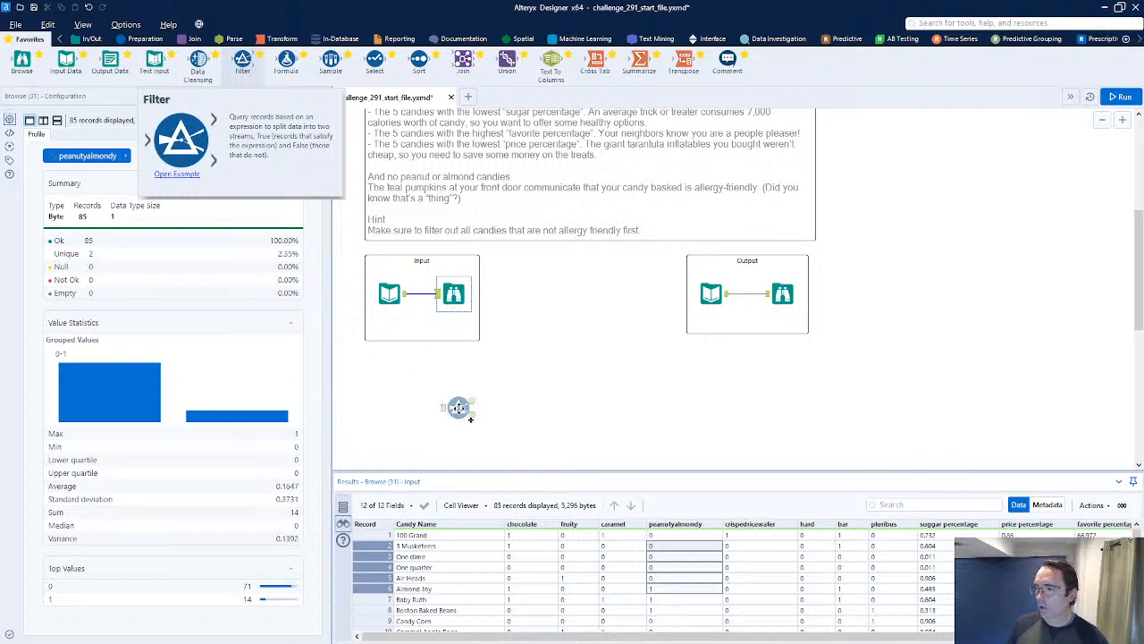
left_click(666, 534)
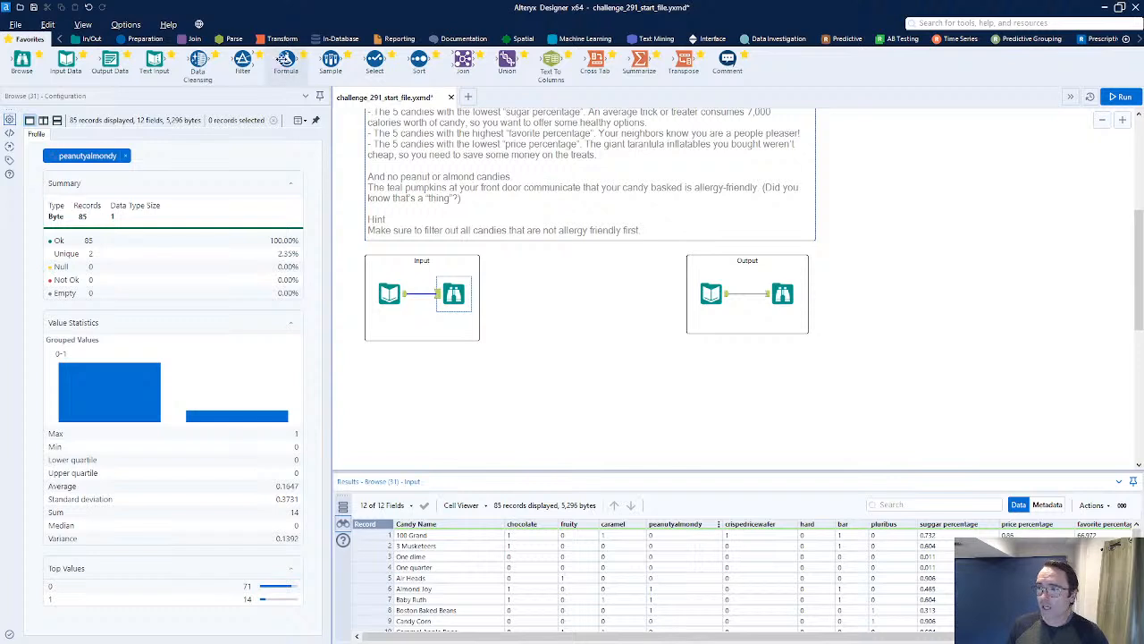
Step: Add a Filter tool fed by the Input data, set its basic filter to peanutyalmondy = 0, and run the workflow
left_click_drag(243, 63, 412, 394)
left_click(85, 164)
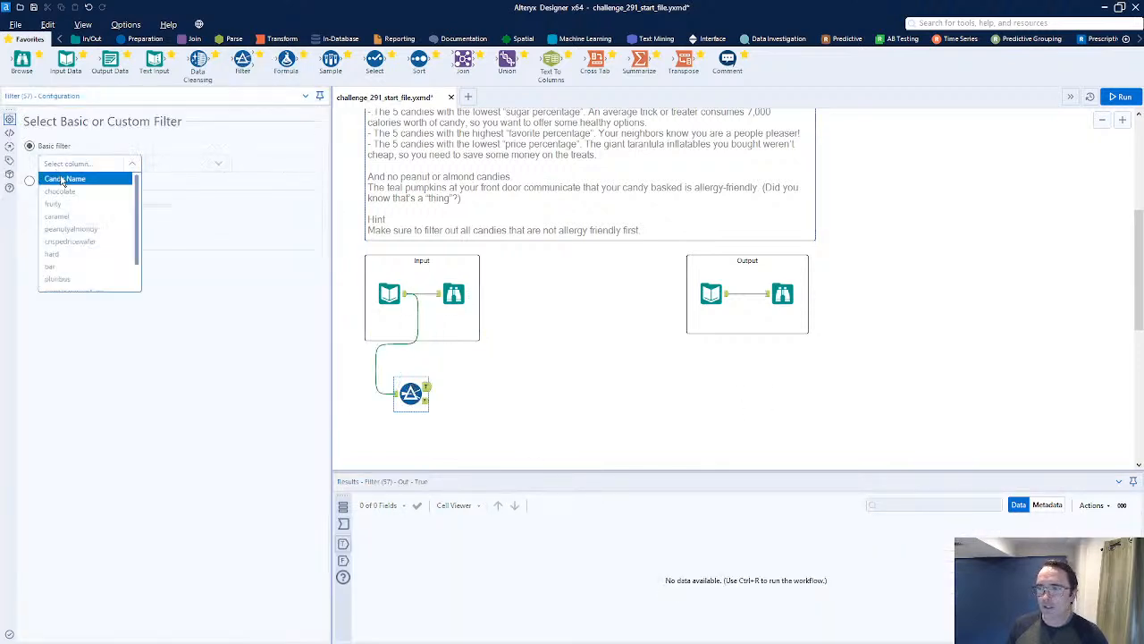
left_click(84, 228)
left_click(183, 163)
left_click(178, 178)
left_click(294, 161)
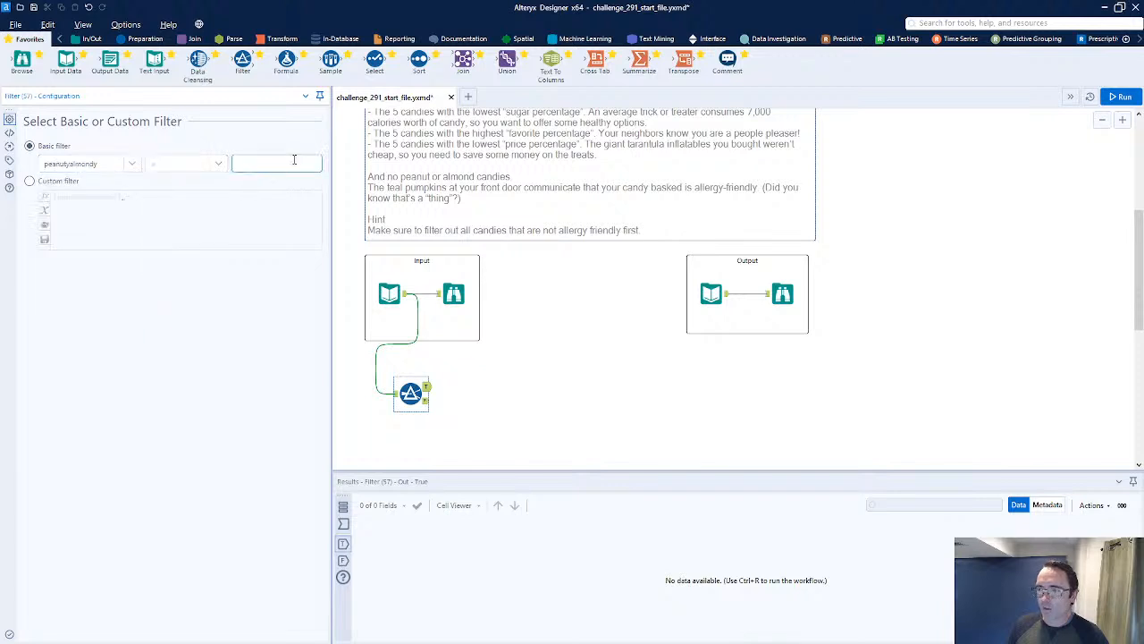
type("0")
key("ctrl+r")
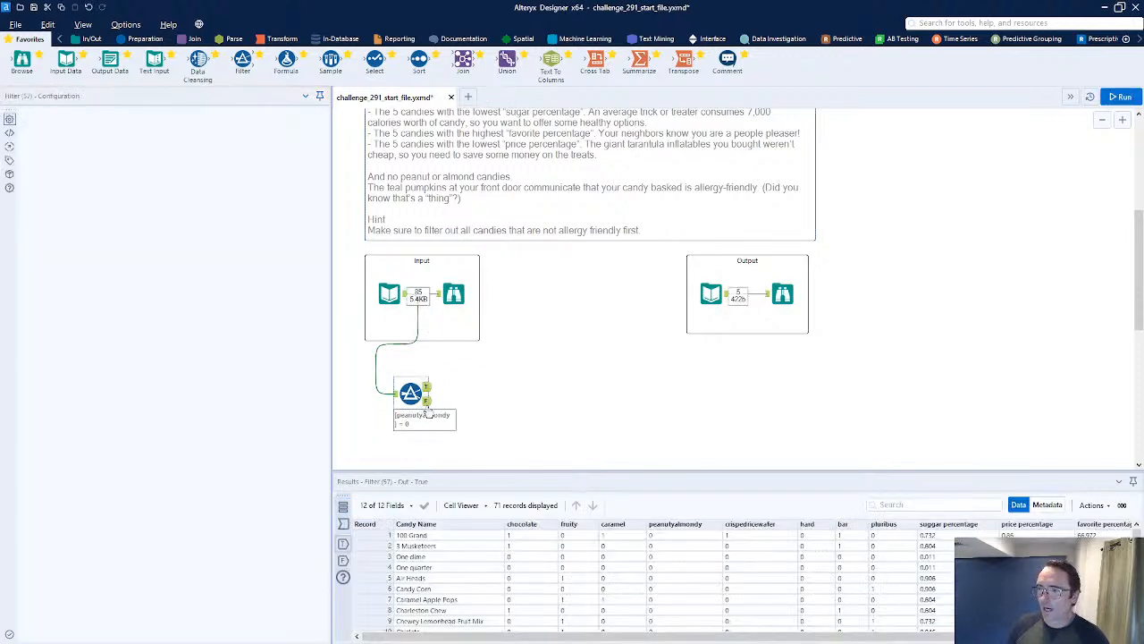
Step: Compare the Filter's False and True outputs and check the peanutyalmondy values in the True records
left_click_drag(427, 388, 524, 370)
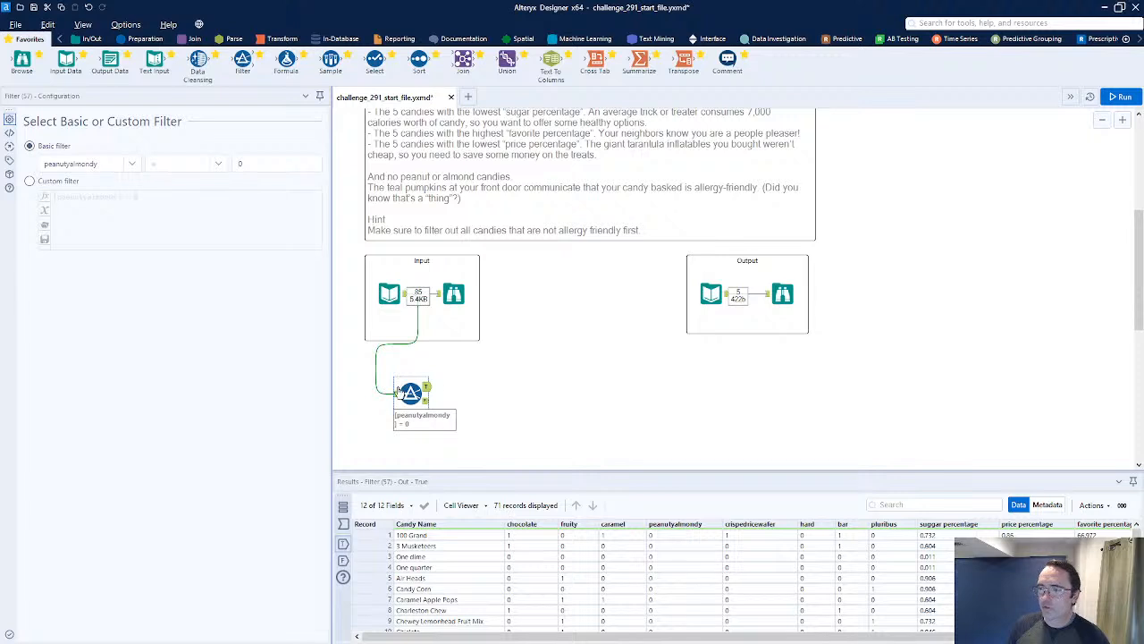
left_click(426, 402)
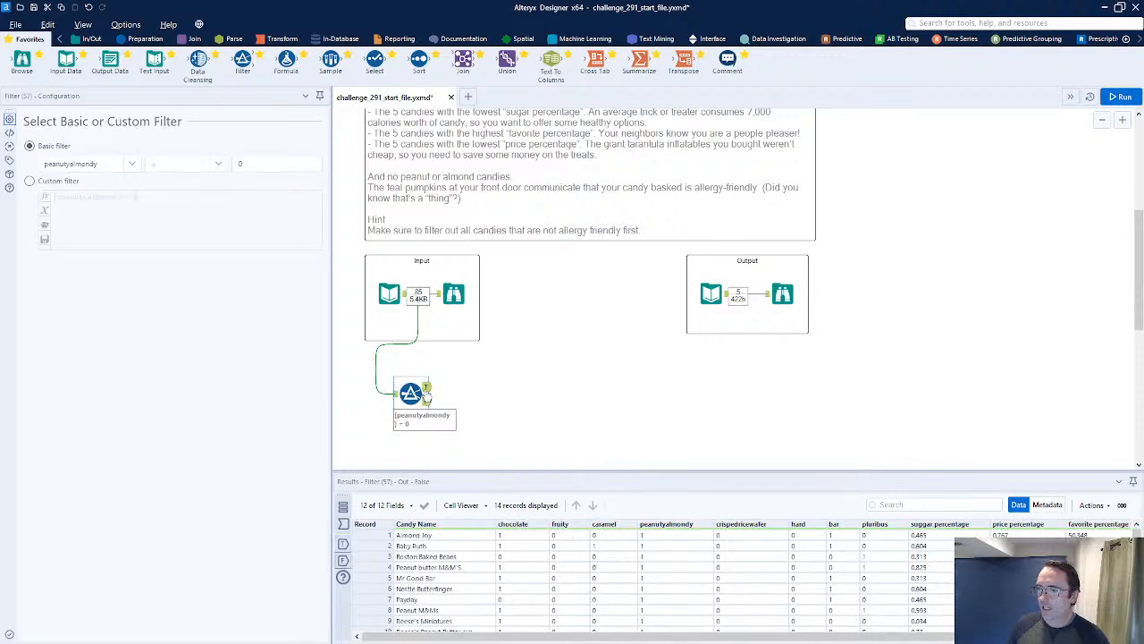
left_click(426, 389)
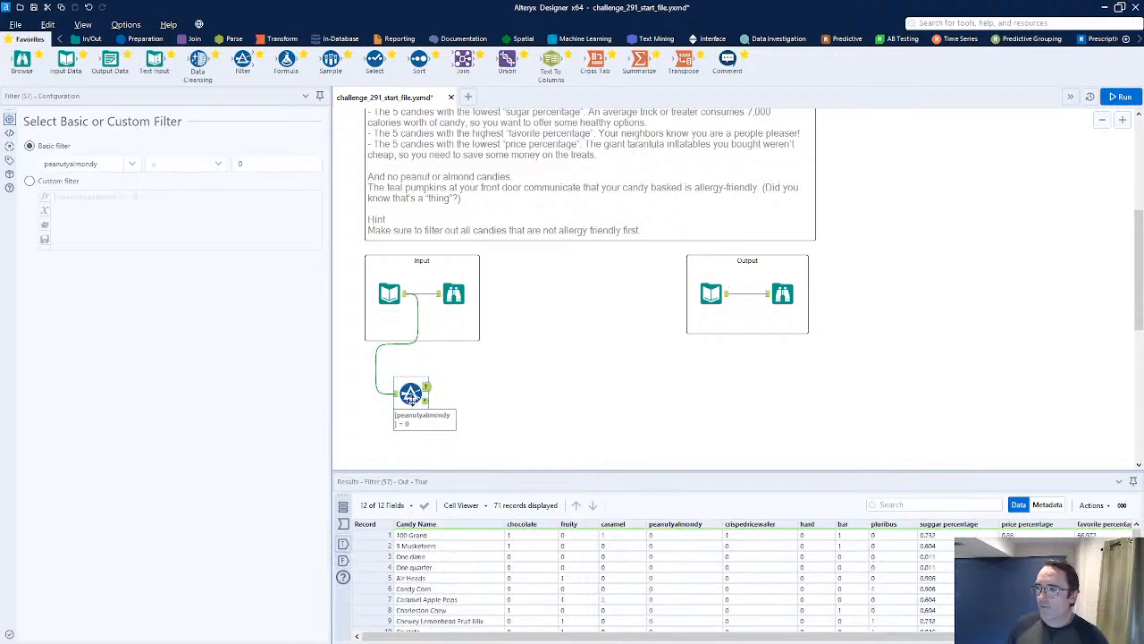
left_click_drag(722, 536, 706, 560)
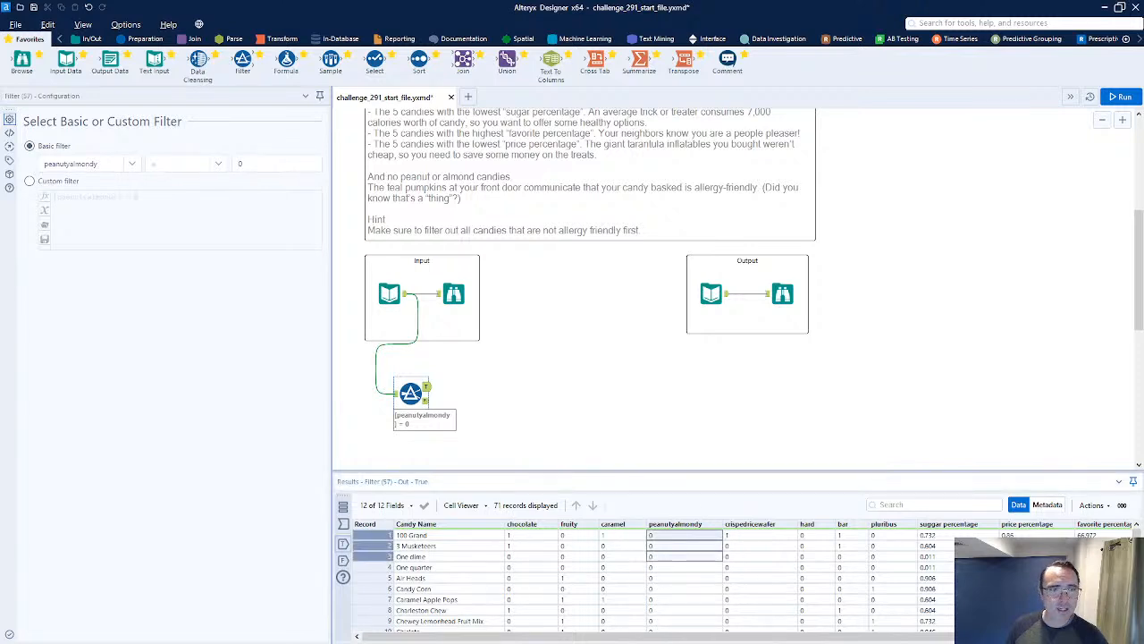
left_click_drag(404, 397, 420, 390)
key("ctrl+z")
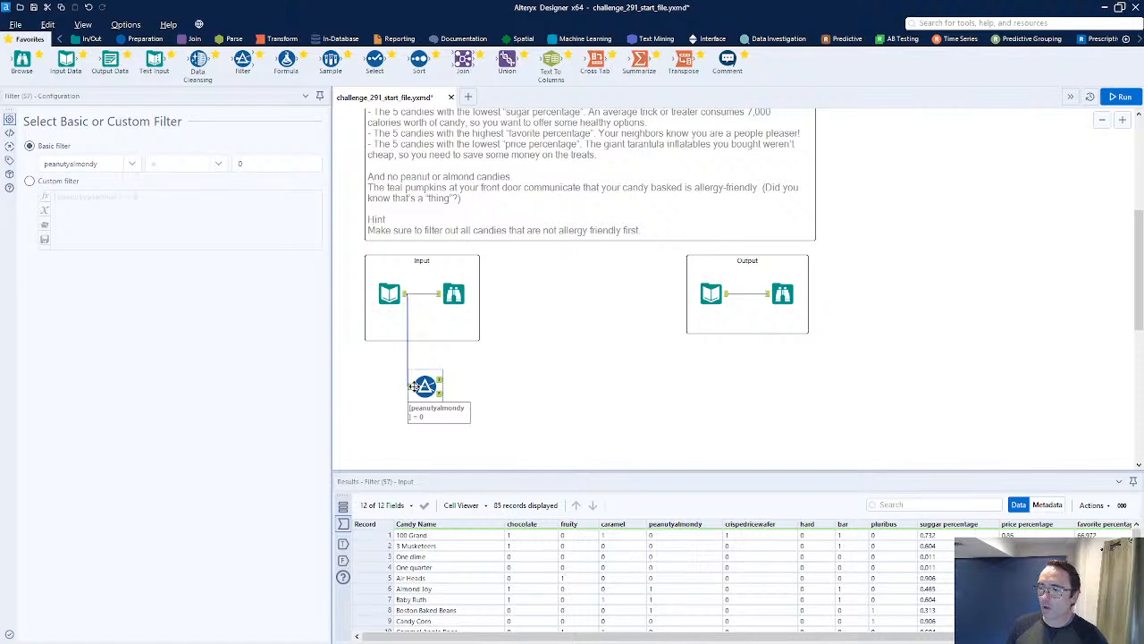
Step: Examine the expected result in the Output box's Browse tool, starting with the suggar less candy column
left_click(782, 295)
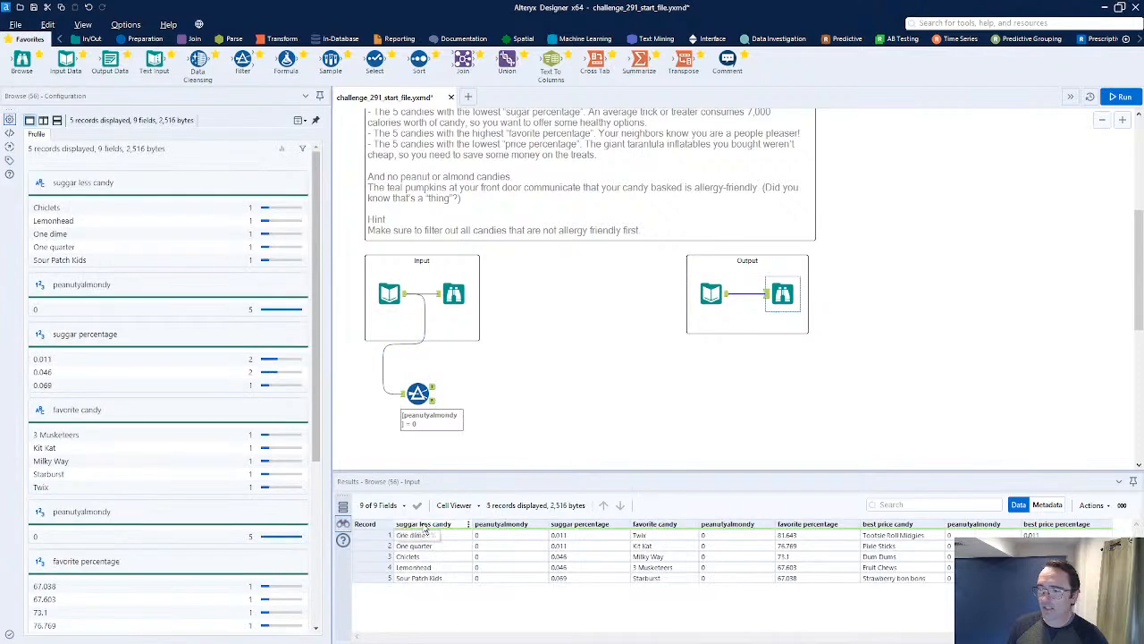
left_click_drag(410, 540, 416, 590)
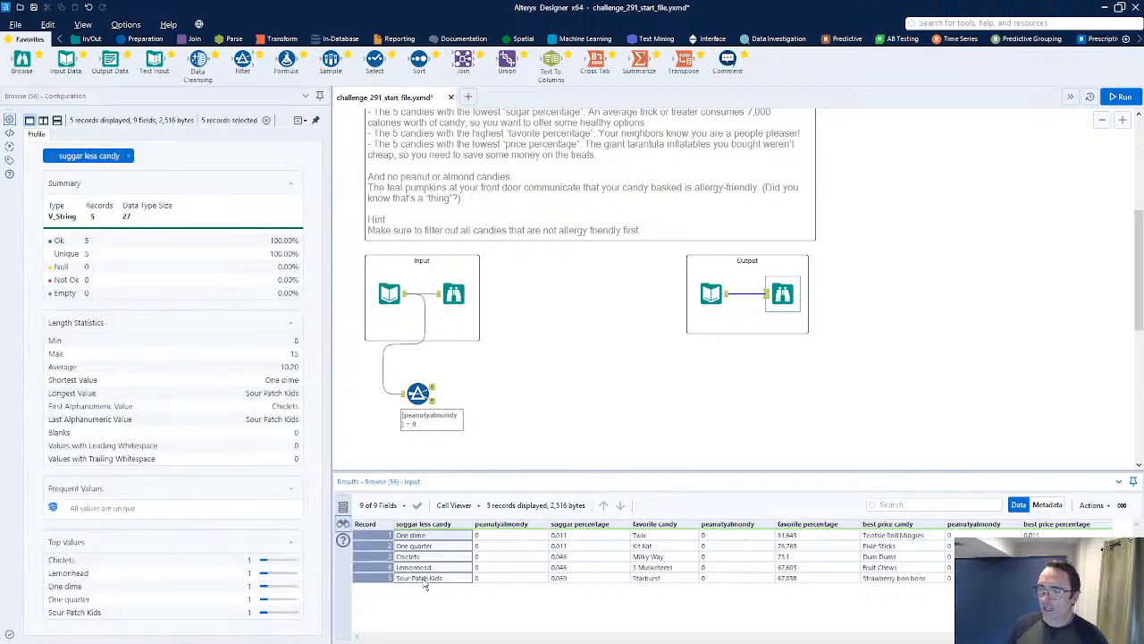
left_click(424, 578)
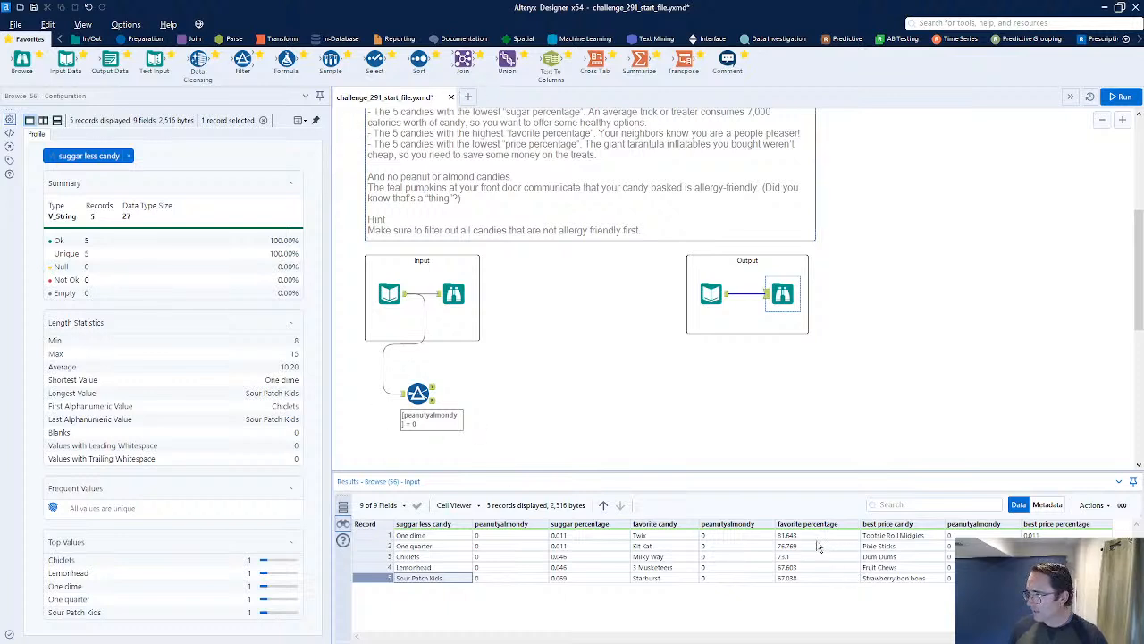
Step: Connect a Sort tool to the Filter's True output, sort suggar percentage in ascending order, and run the workflow to check the first rows
left_click(433, 390)
left_click_drag(733, 634, 890, 577)
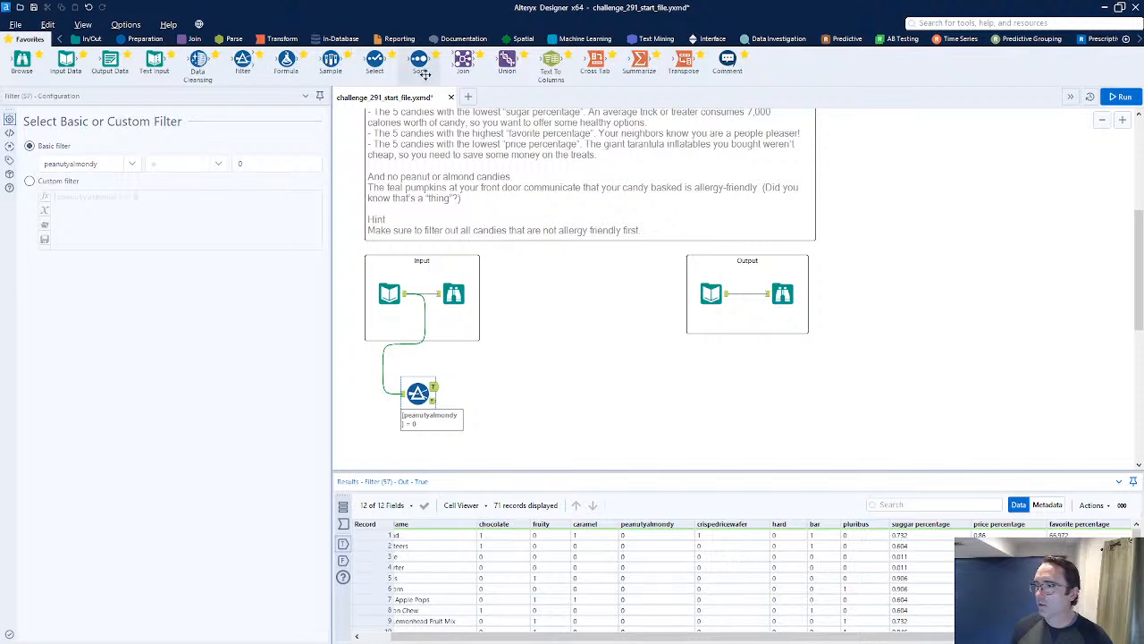
left_click_drag(419, 61, 483, 393)
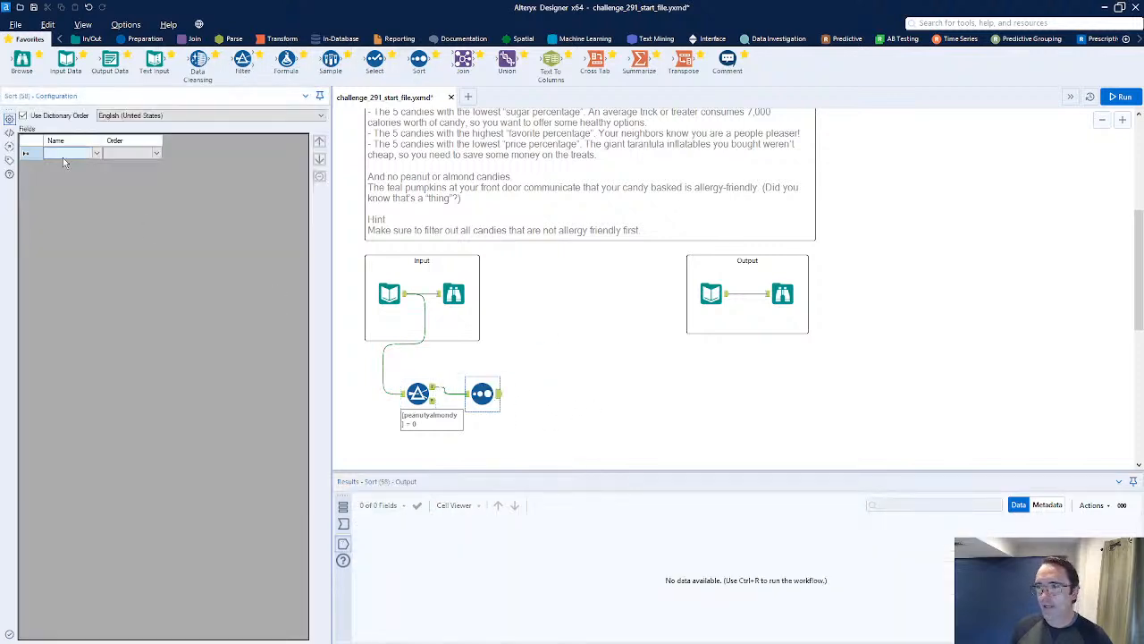
left_click(99, 154)
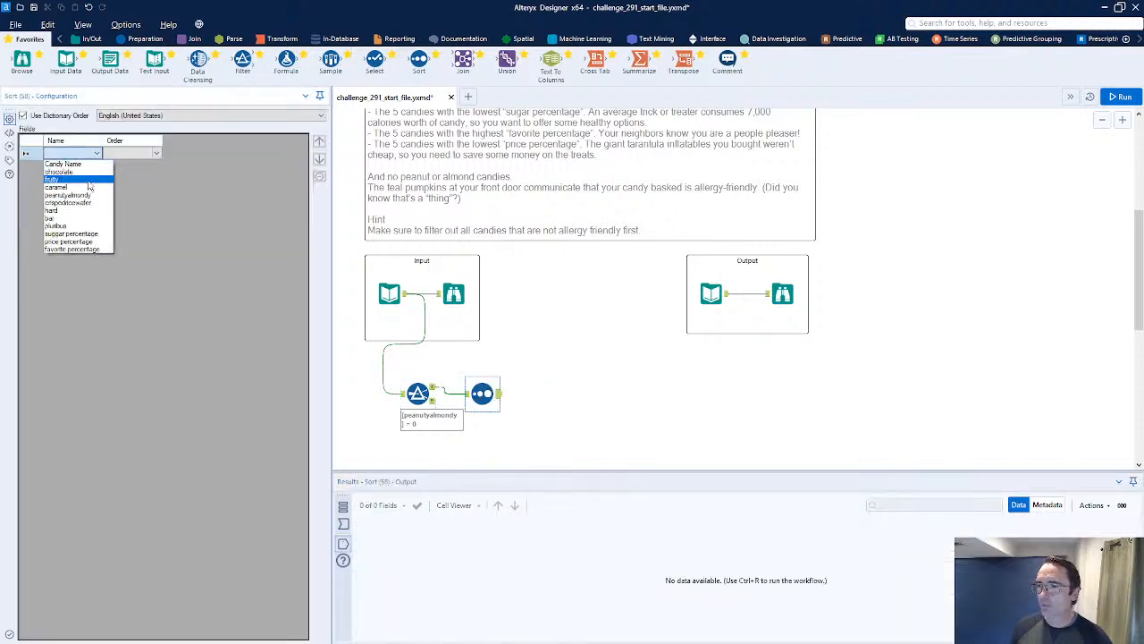
left_click(77, 244)
left_click(154, 156)
left_click(168, 153)
left_click(168, 153)
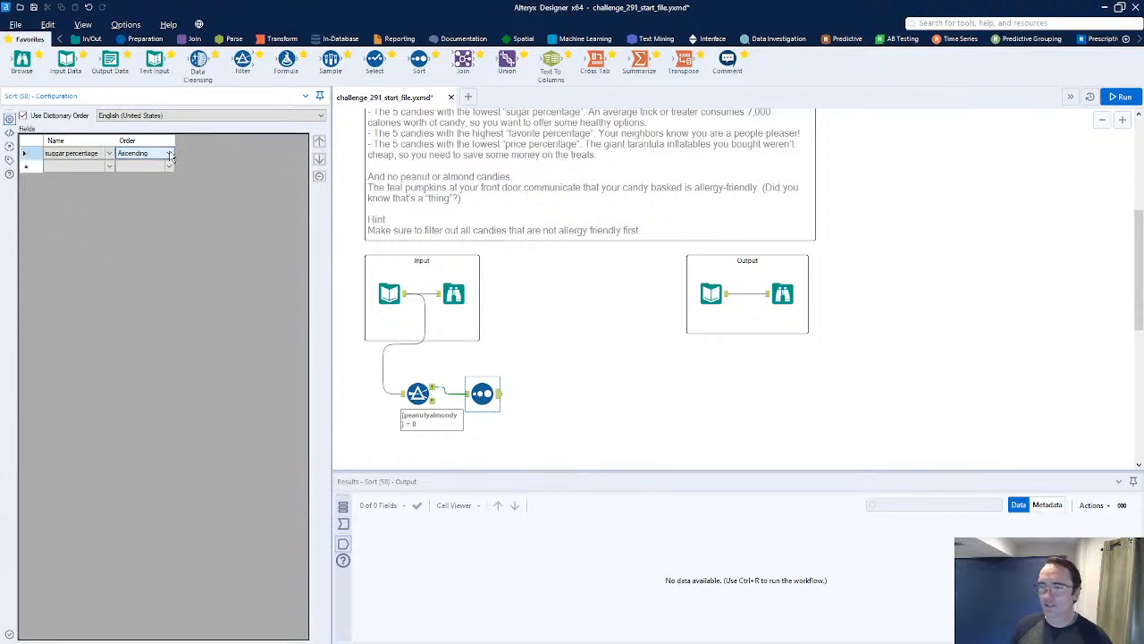
key("ctrl+r")
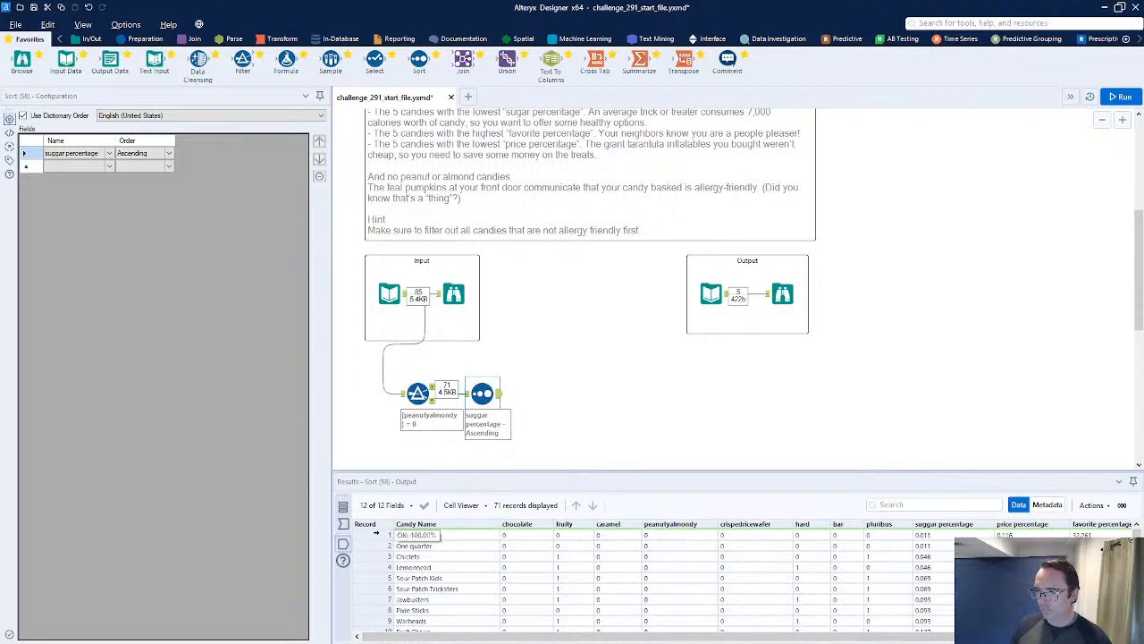
left_click(378, 536)
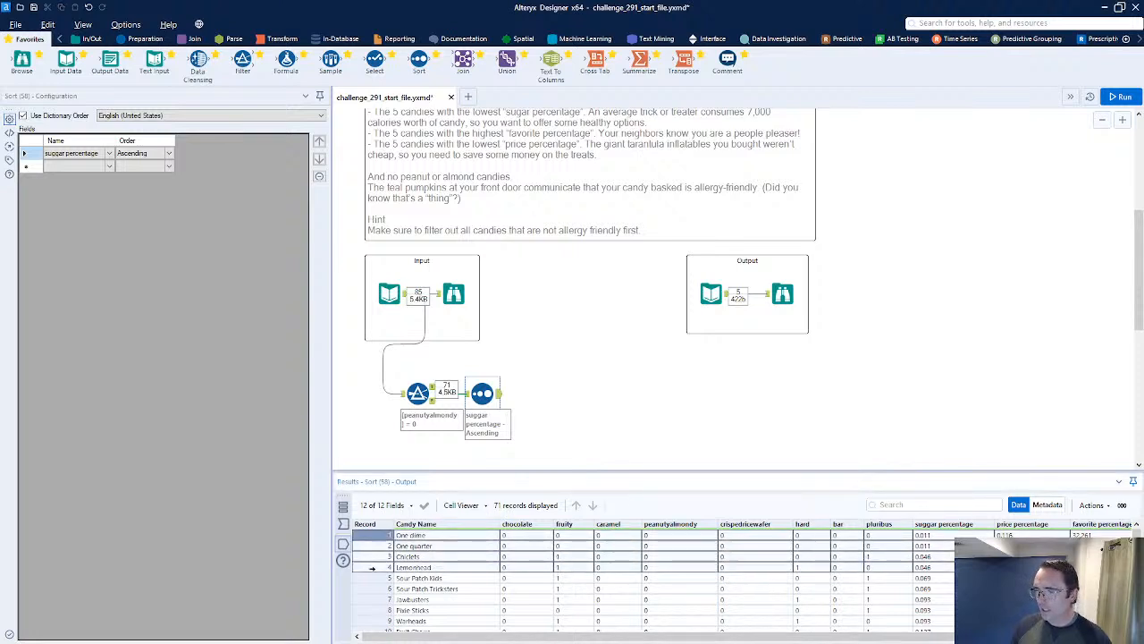
Step: Connect a Sample tool to the Sort output, set it to the first 5 rows, run the workflow, and align the tool with the Sort
left_click_drag(331, 61, 560, 399)
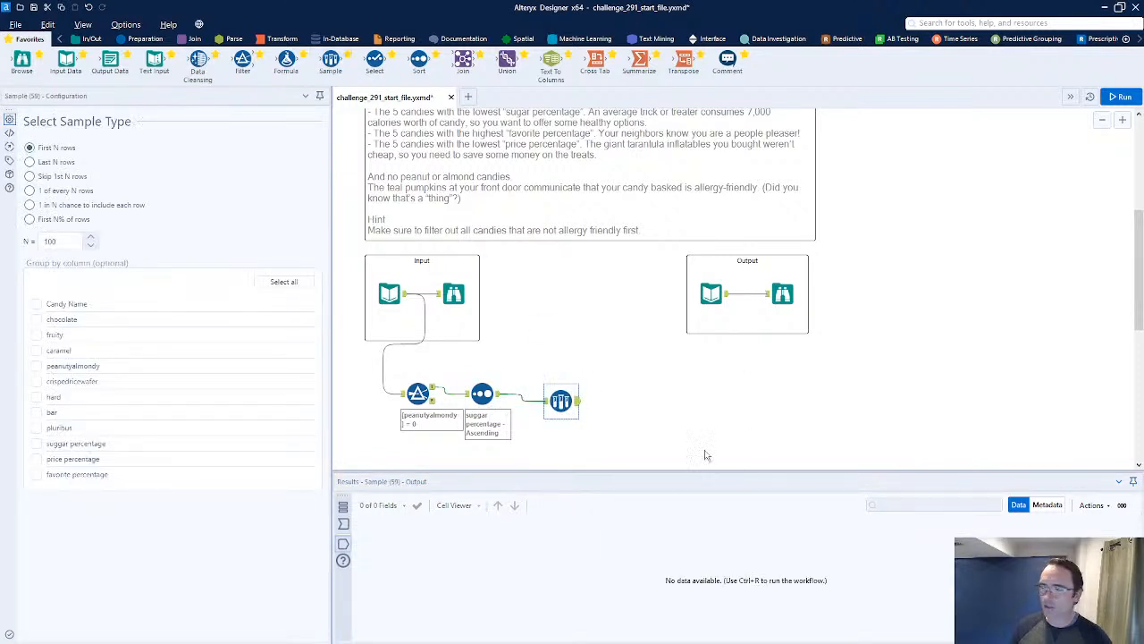
left_click(55, 243)
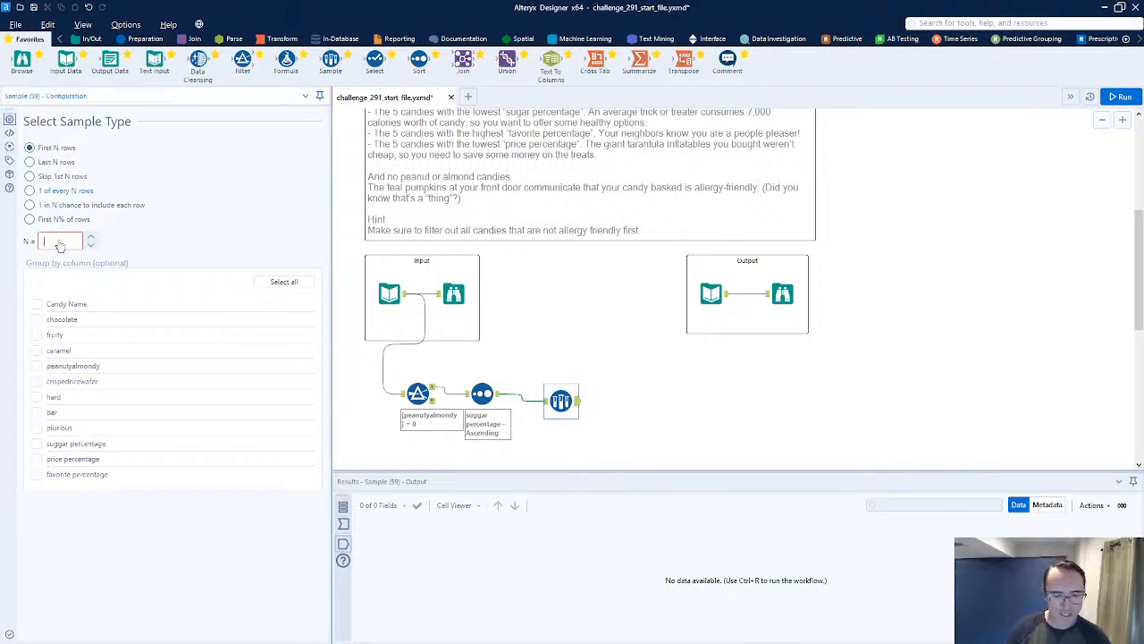
left_click(180, 219)
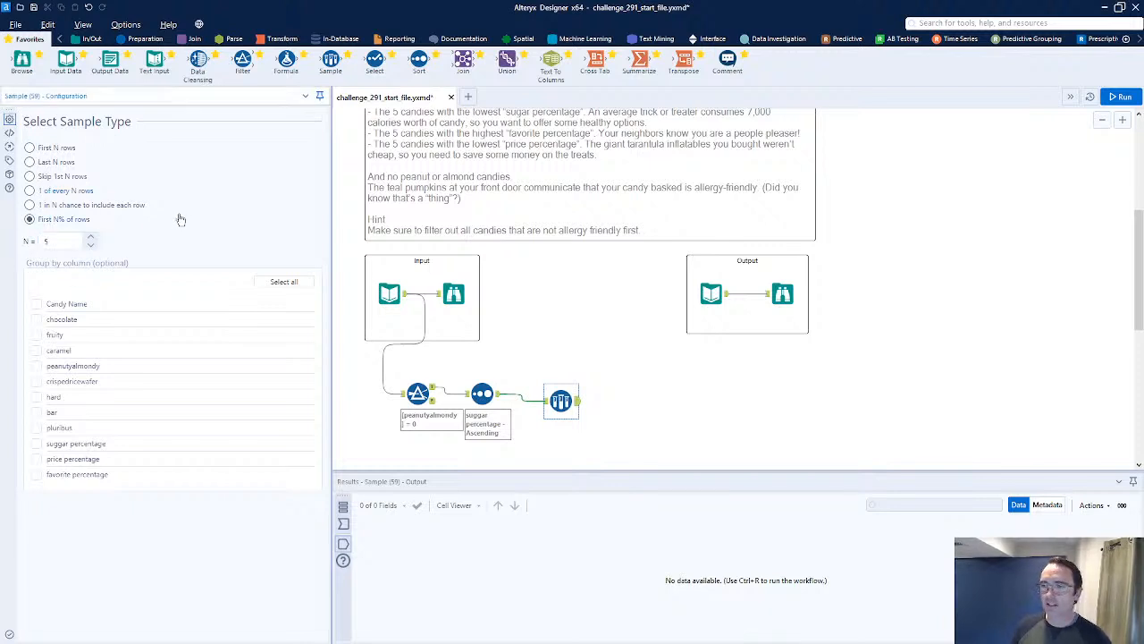
left_click(40, 149)
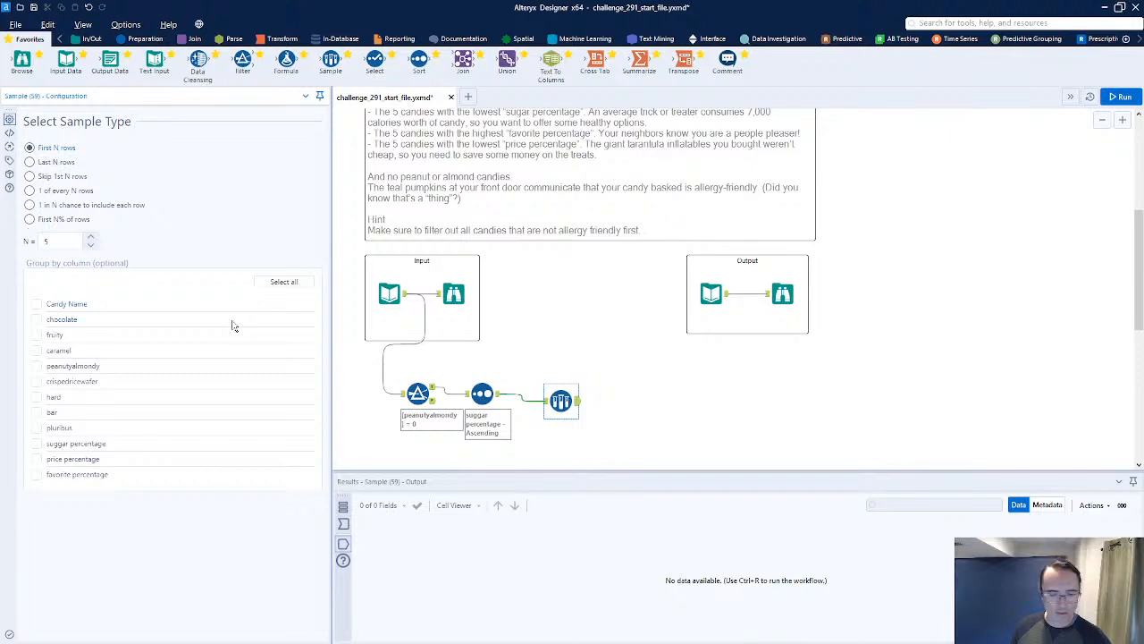
key("ctrl+r")
left_click_drag(560, 403, 546, 395)
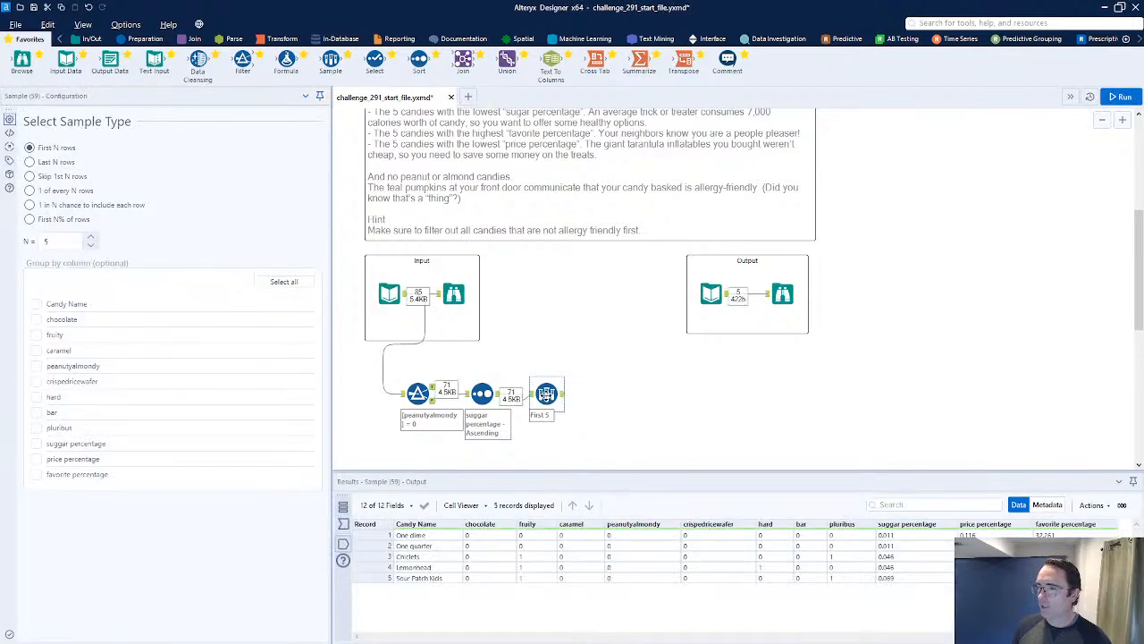
Step: Examine the expected result in the Output box's Input Data tool, reviewing the suggar less candy, favorite candy and best price candy column groups
scroll(694, 375, "down", 5)
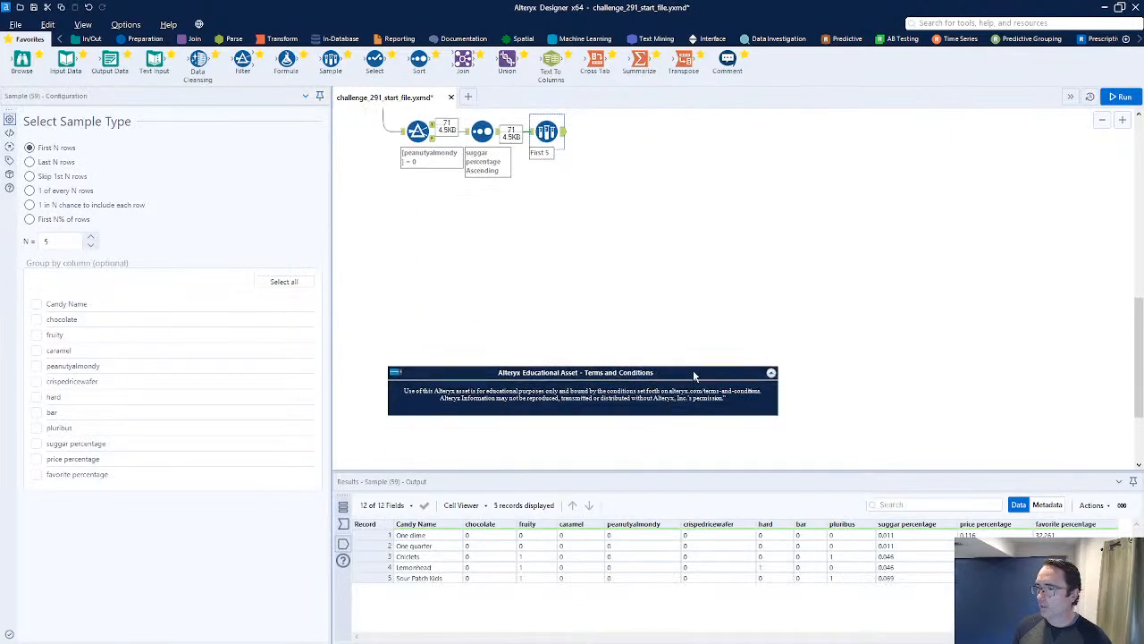
scroll(695, 378, "up", 5)
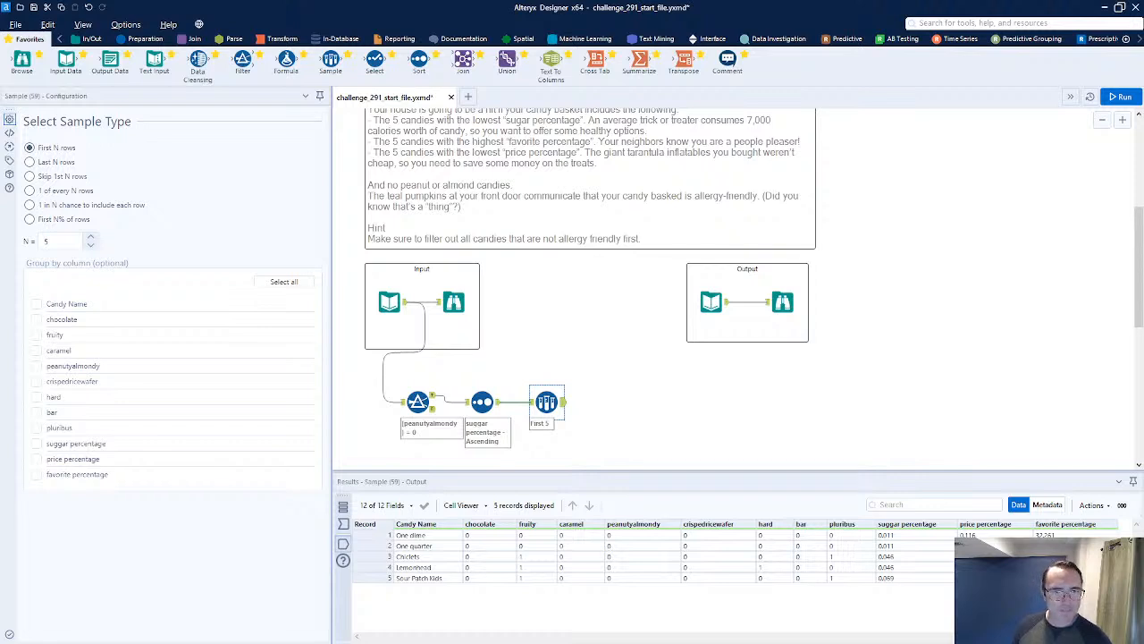
left_click(711, 304)
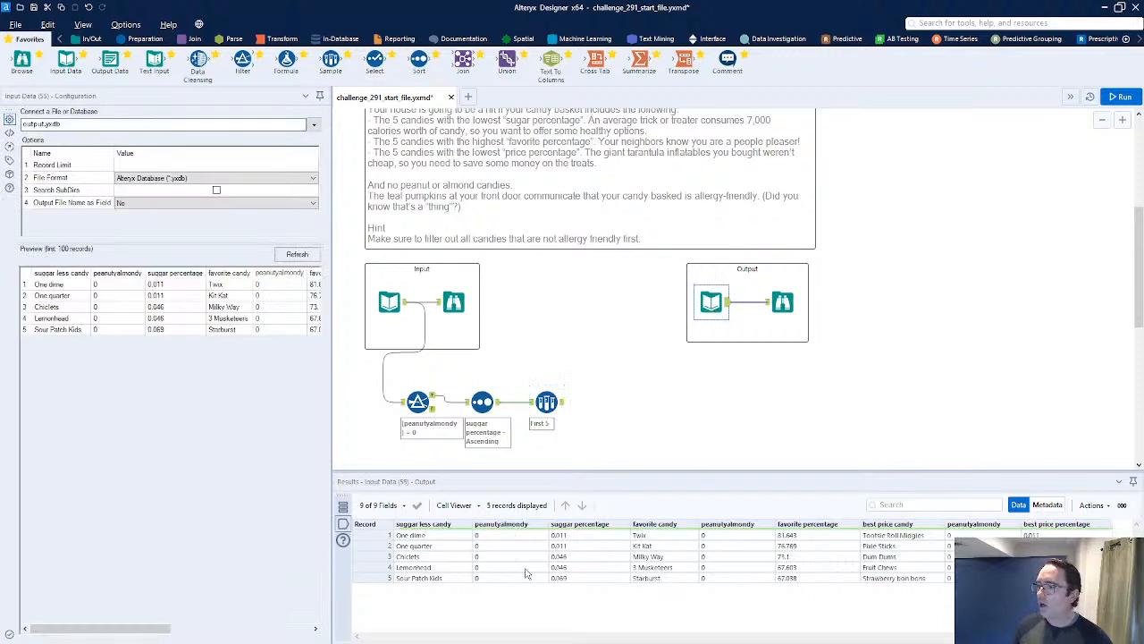
left_click_drag(429, 537, 411, 601)
left_click_drag(670, 535, 672, 613)
left_click_drag(927, 535, 926, 595)
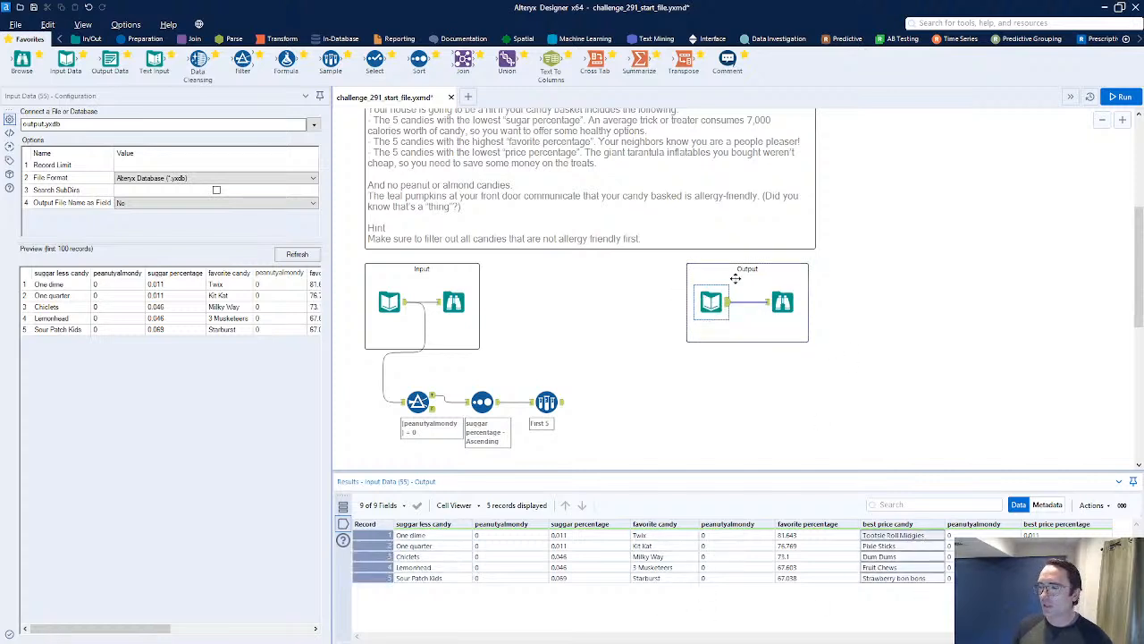
left_click_drag(402, 535, 569, 586)
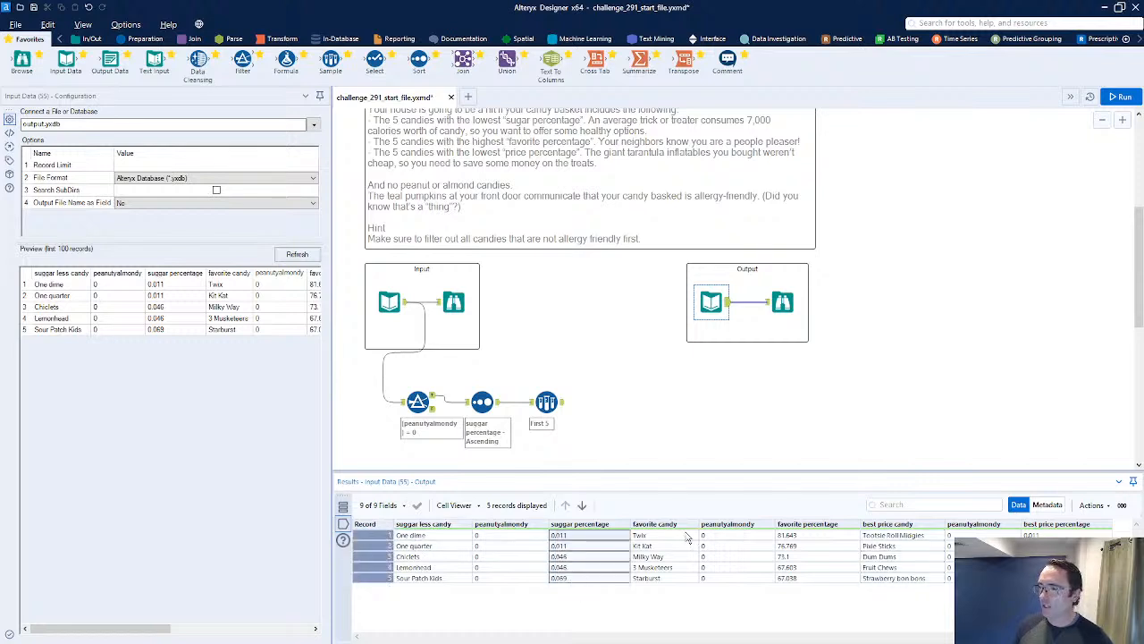
left_click_drag(636, 535, 799, 592)
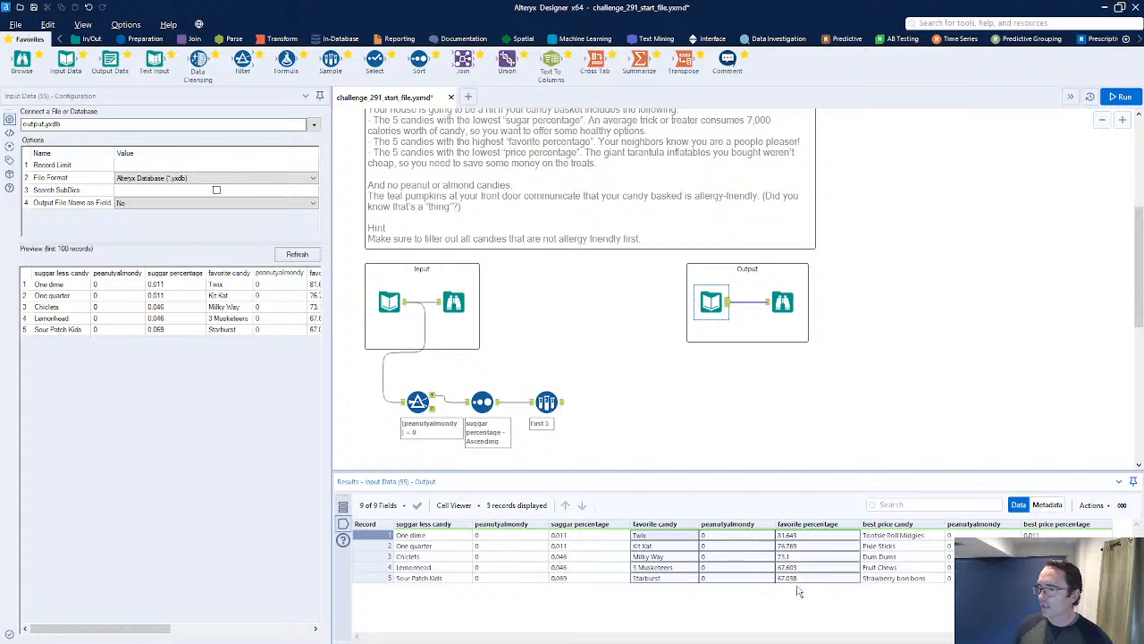
left_click_drag(906, 536, 903, 579)
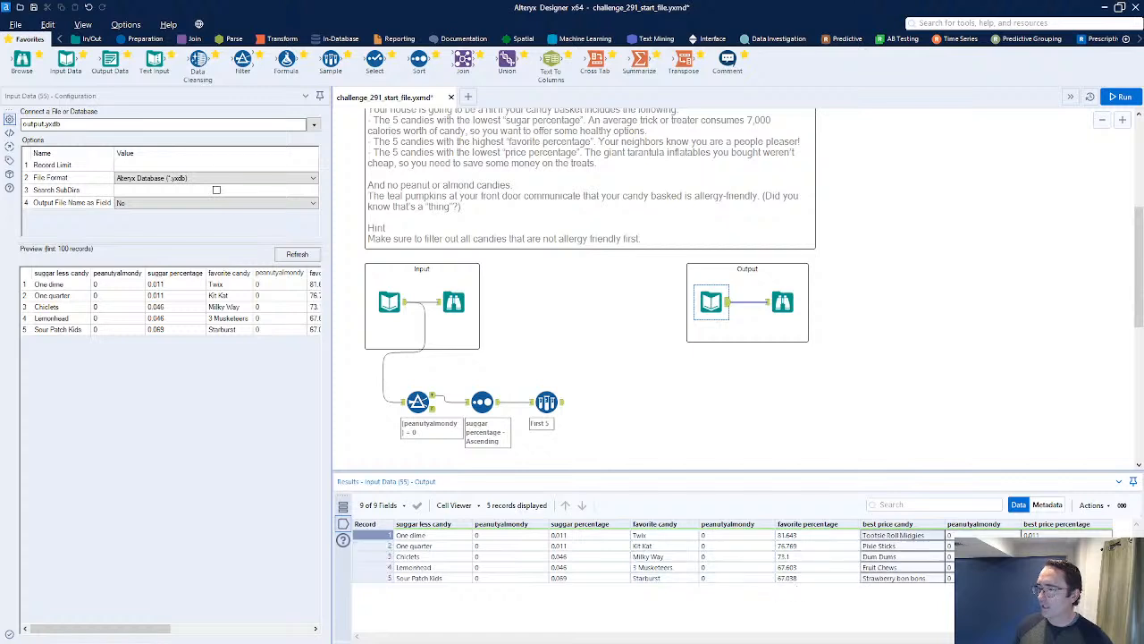
Step: Shift the Filter, Sort and Sample tools closer to the Input box and raise the Sort and Sample pair to make room for parallel branches
mouse_move(600, 446)
left_mouse_down()
mouse_move(383, 381)
mouse_move(416, 390)
mouse_move(394, 390)
left_mouse_up()
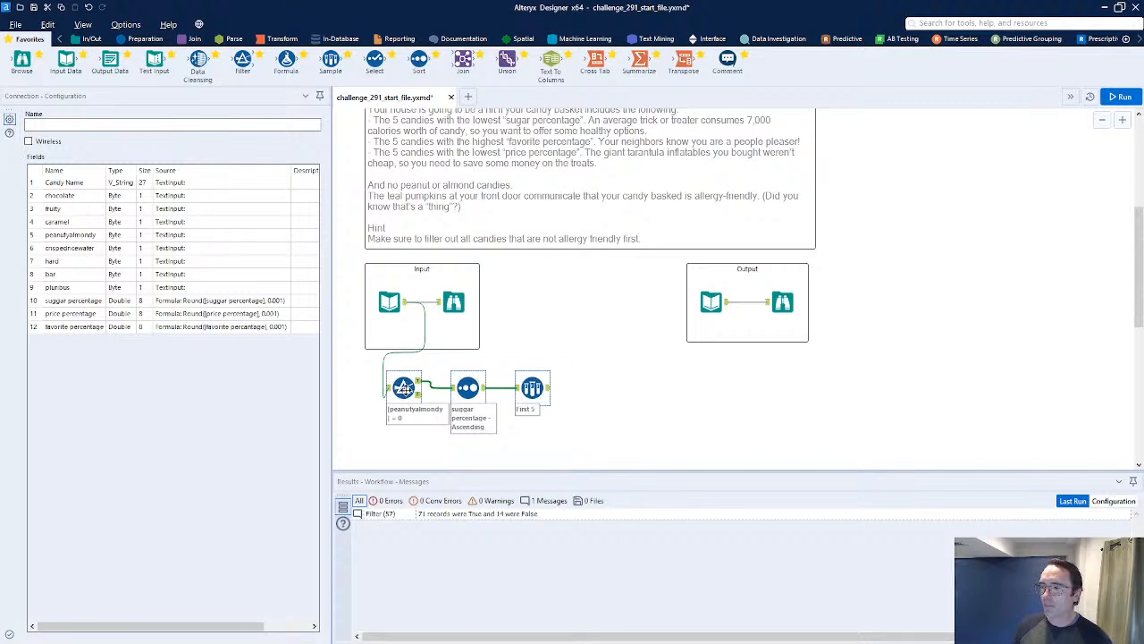
left_click(550, 436)
key("ctrl+r")
mouse_move(588, 438)
left_mouse_down()
mouse_move(433, 366)
mouse_move(489, 367)
left_mouse_up()
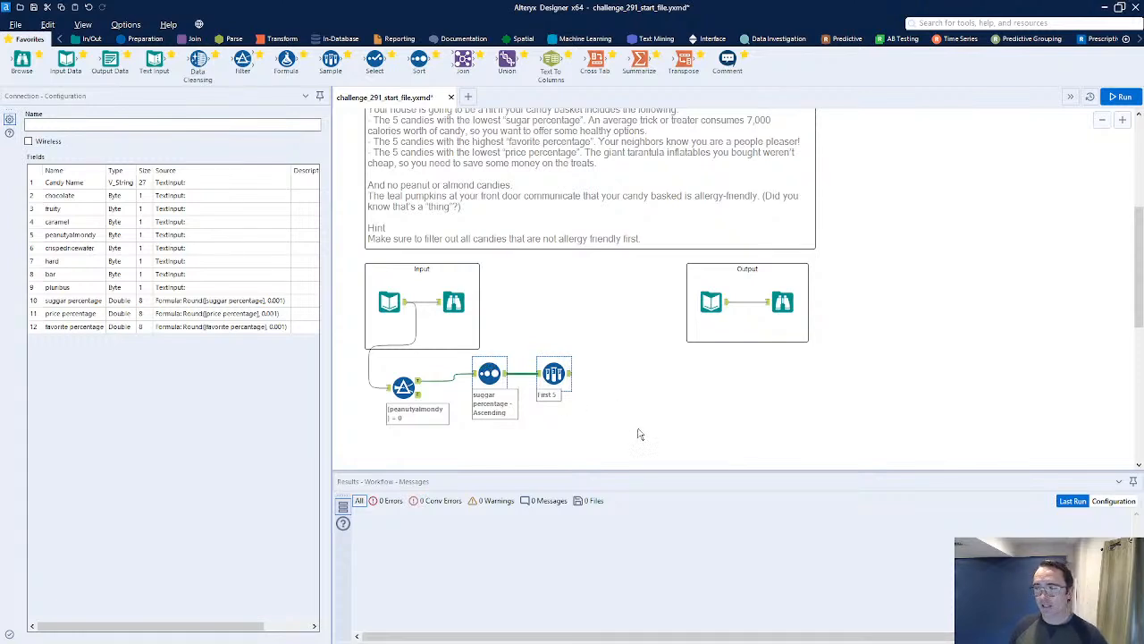
Step: Duplicate the Sort and Sample pair, place the copy directly below the original, and connect it to the Filter's True output
left_click_drag(642, 435, 486, 370)
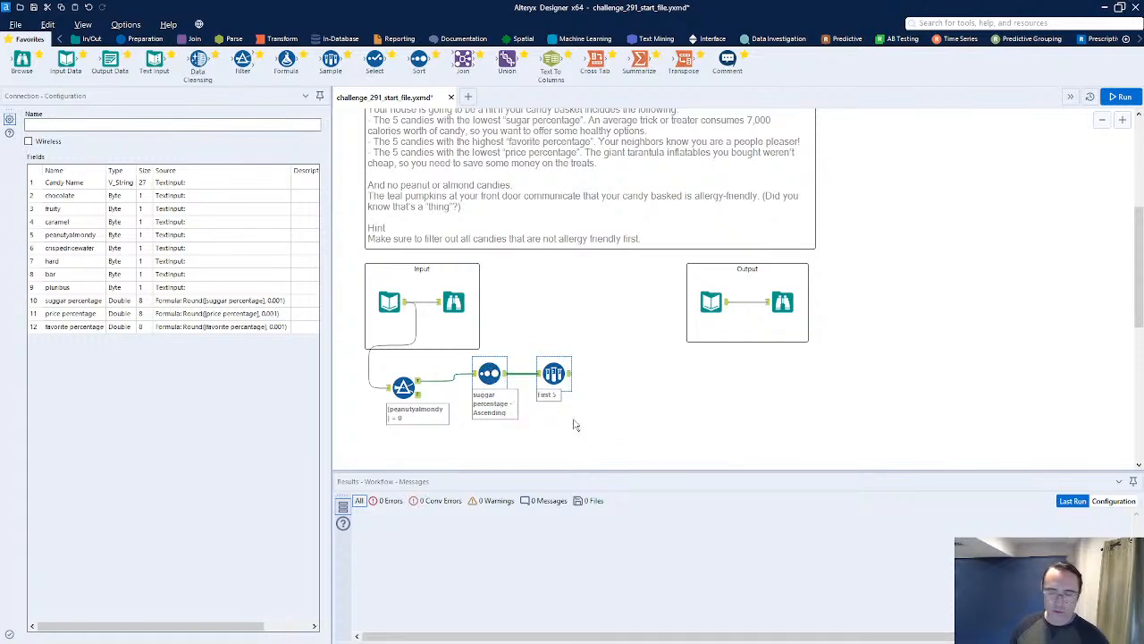
key("ctrl+v")
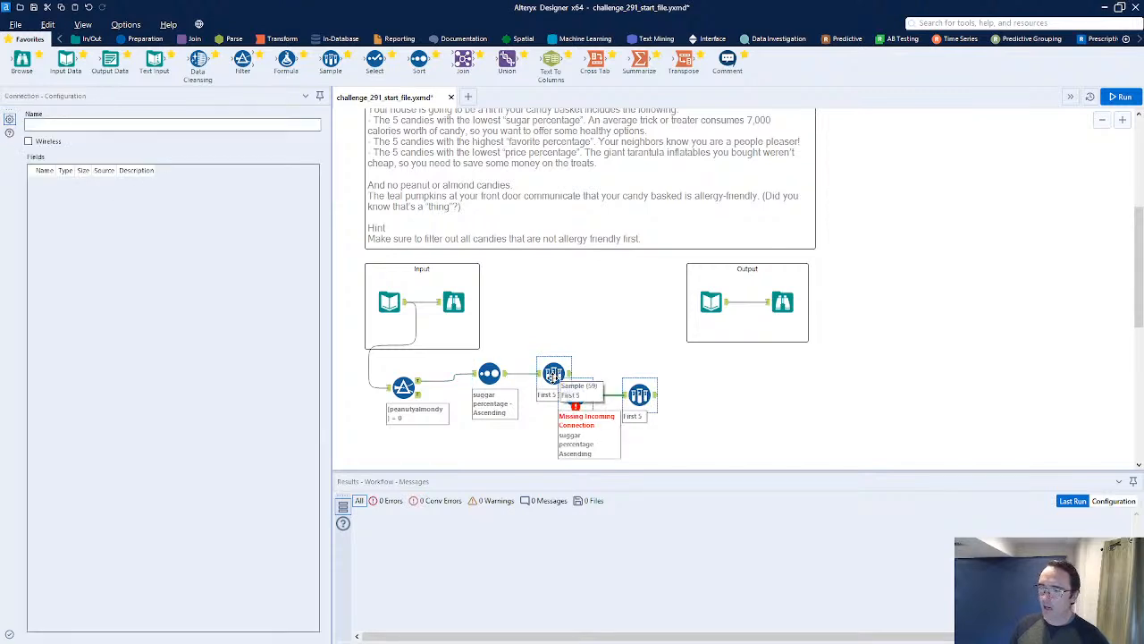
left_click_drag(581, 394, 494, 427)
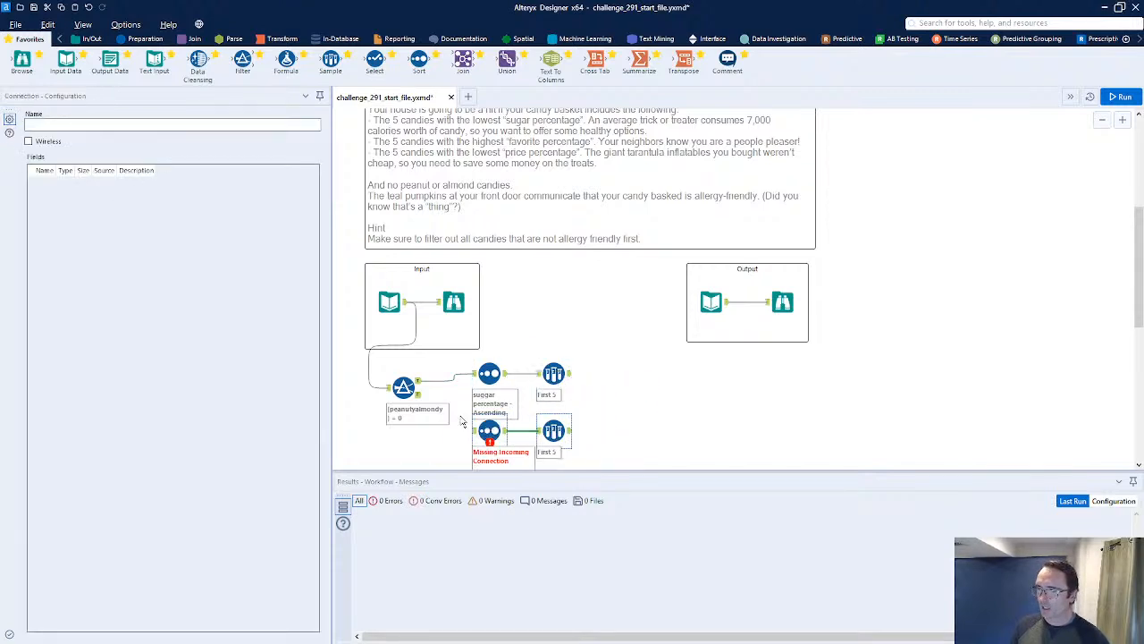
left_click_drag(426, 384, 487, 427)
Step: Set the second Sort tool to order favorite percentage in descending order and run the workflow
left_click(487, 426)
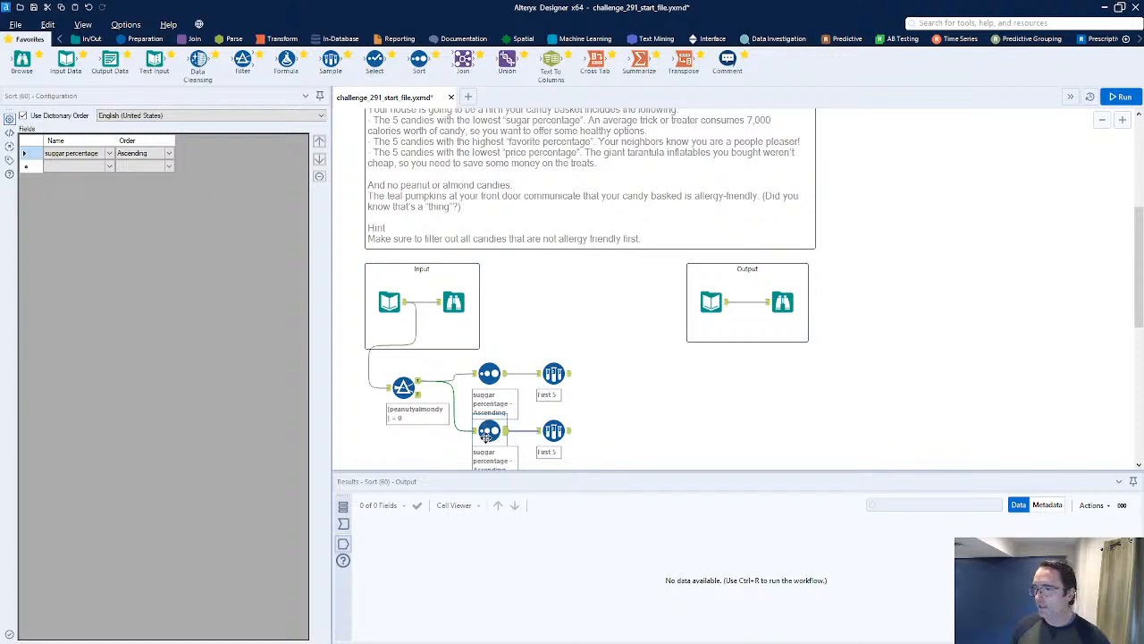
left_click(104, 155)
left_click(108, 155)
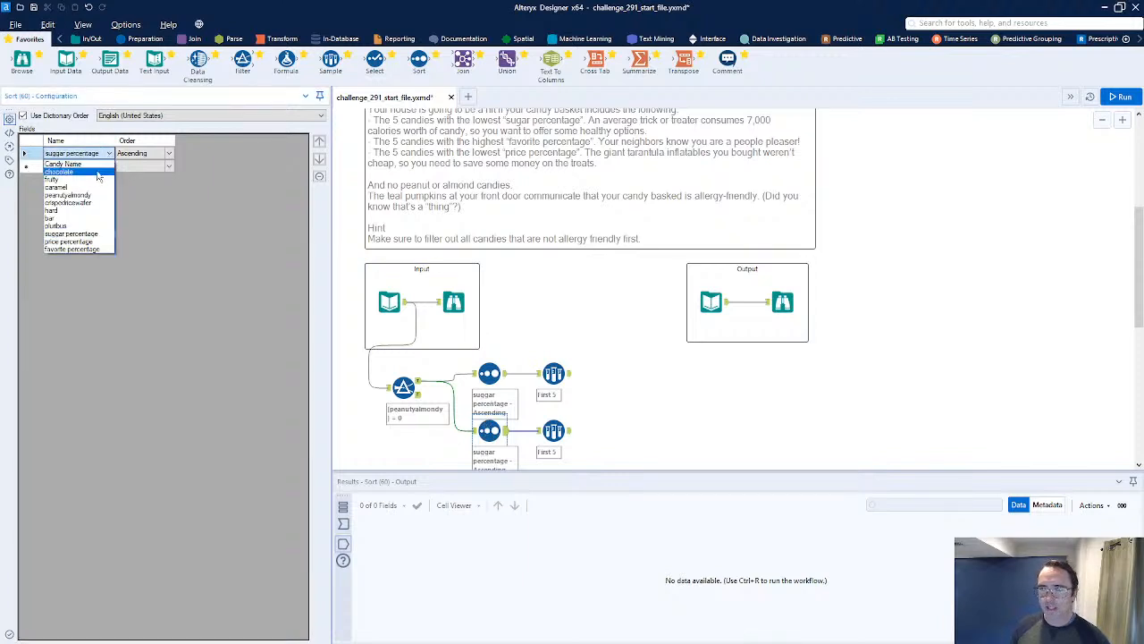
left_click(86, 249)
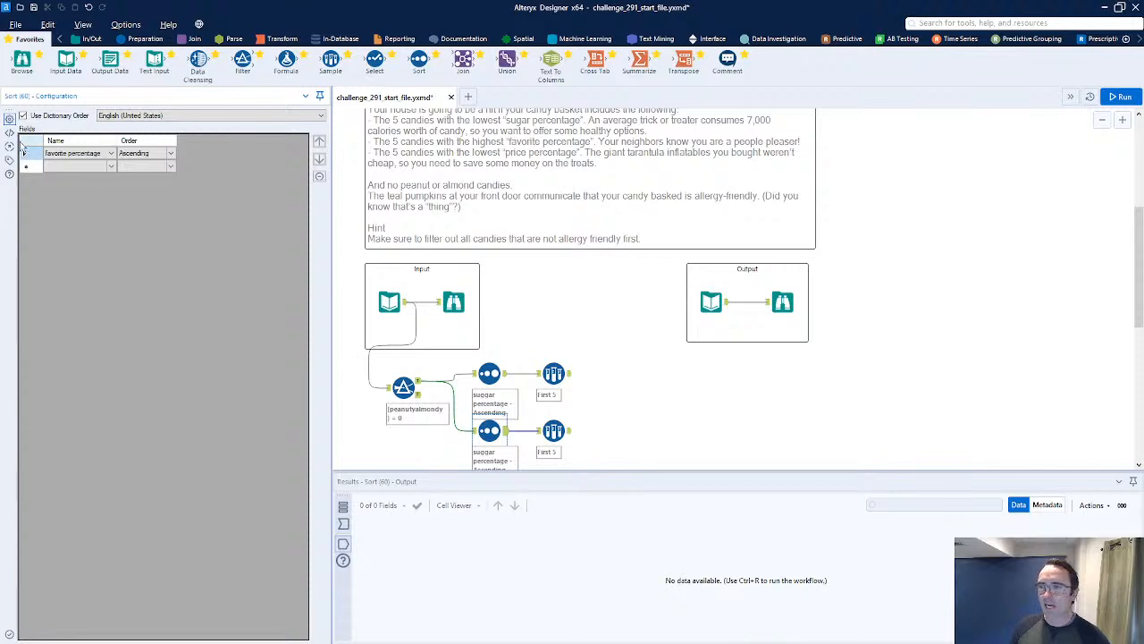
left_click(140, 154)
left_click(156, 158)
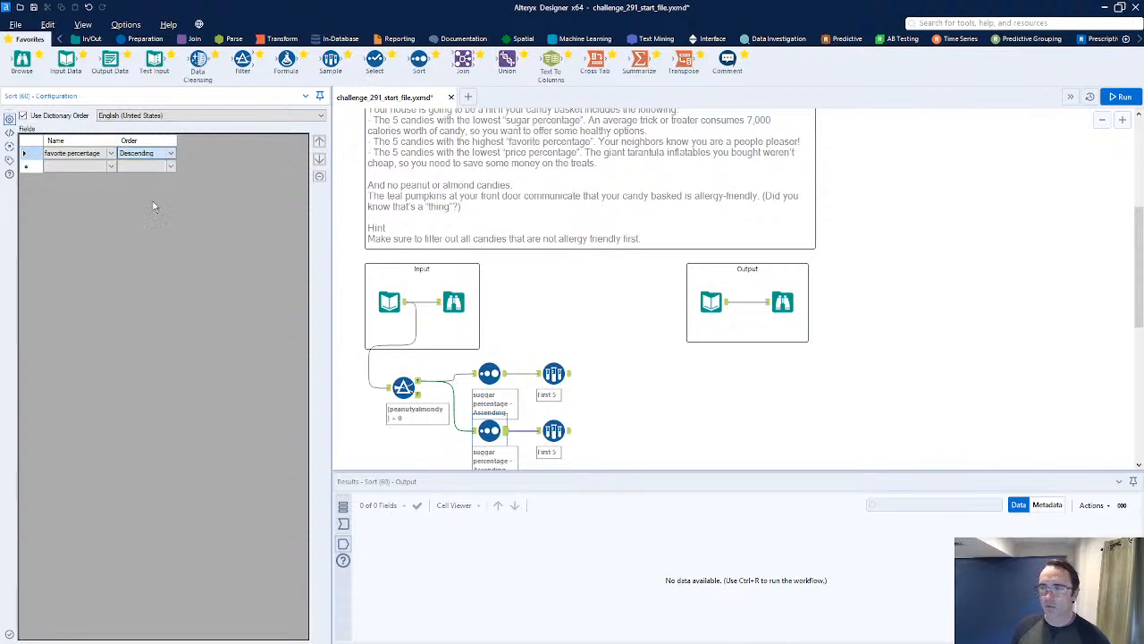
key("ctrl+r")
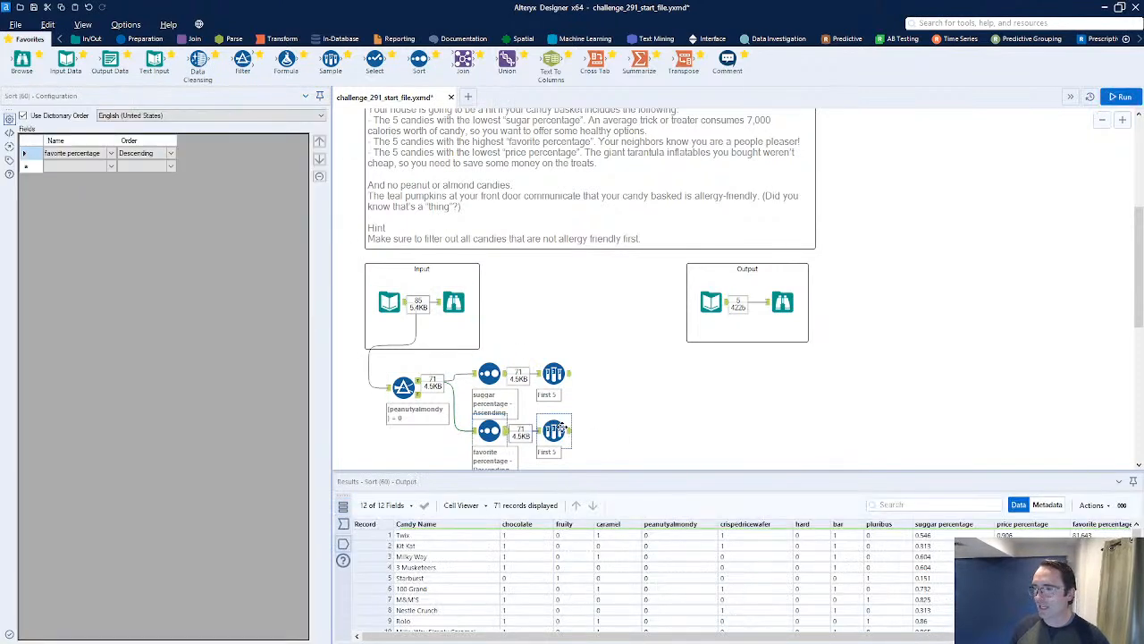
Step: Compare the candy names in the favorite and sugar Sample outputs with the matching columns in the Output box's Browse tool
left_click(556, 430)
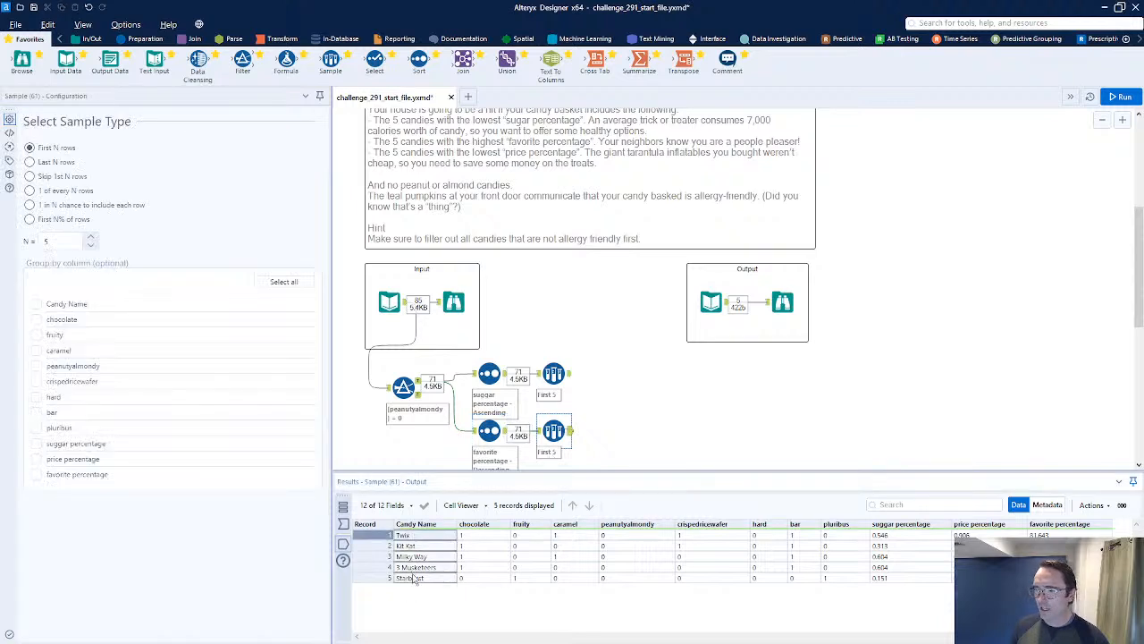
left_click_drag(414, 578, 420, 580)
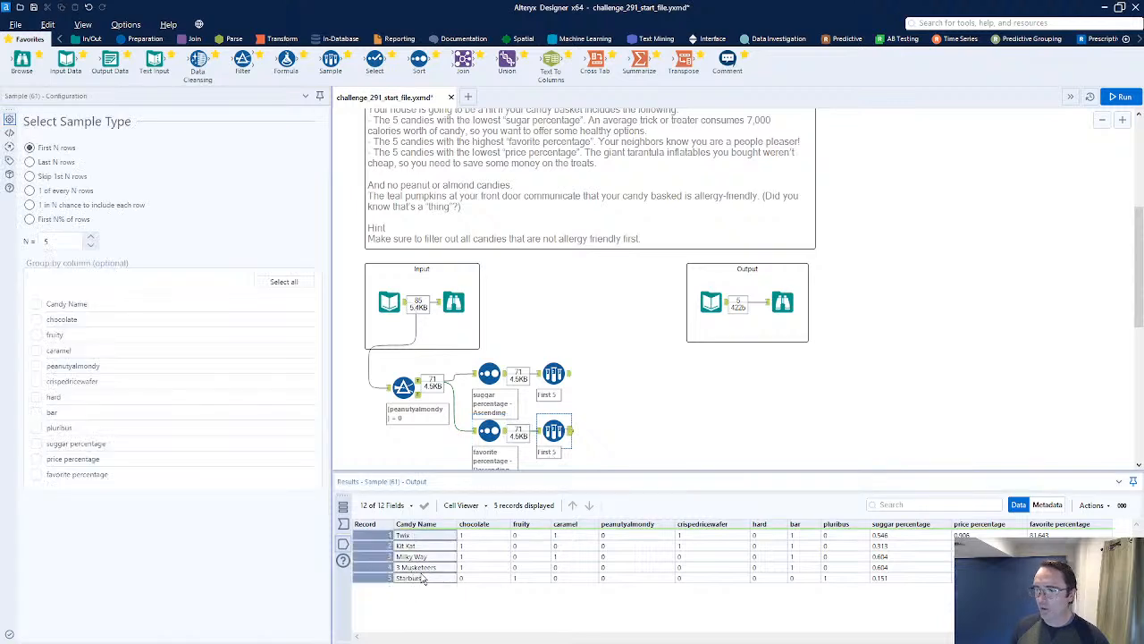
left_click(785, 301)
left_click_drag(646, 536, 659, 579)
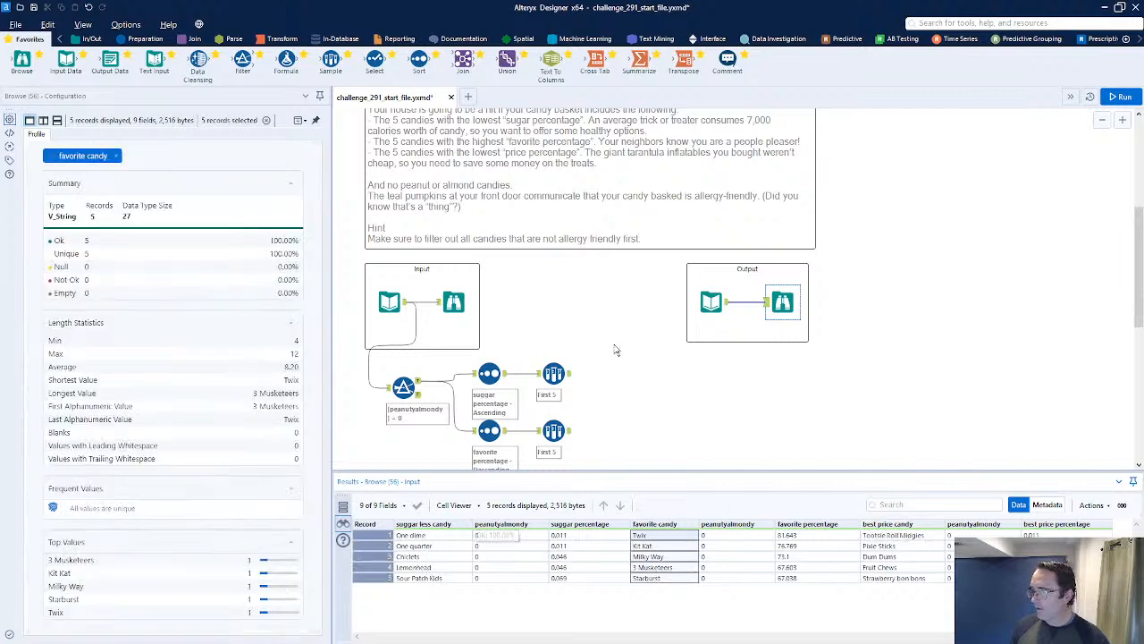
left_click(566, 374)
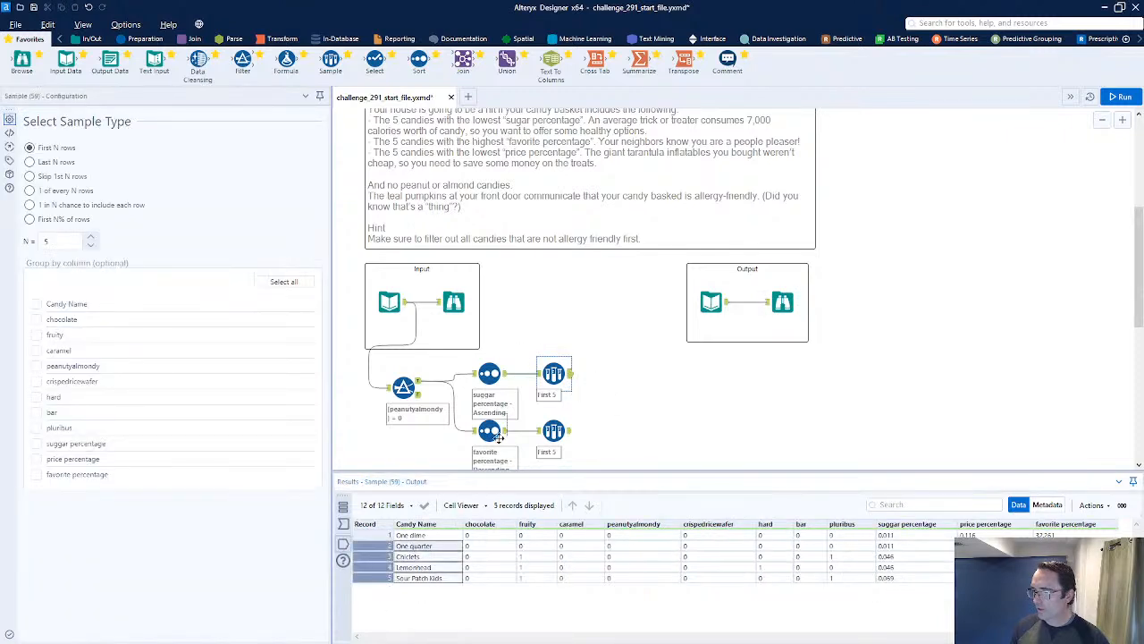
left_click(767, 317)
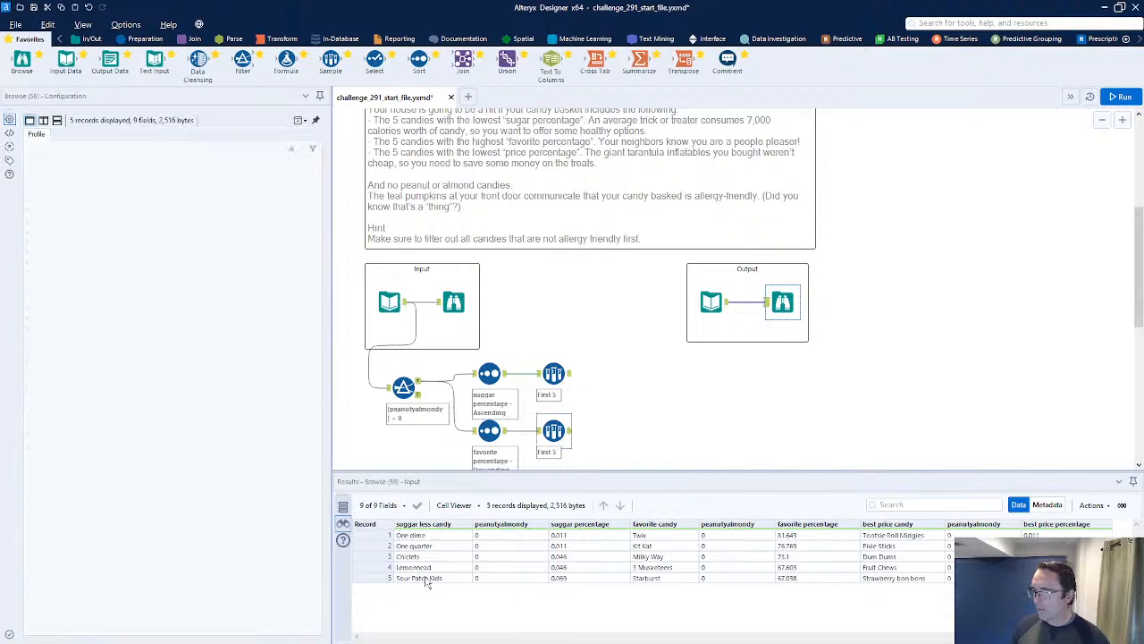
left_click(425, 580)
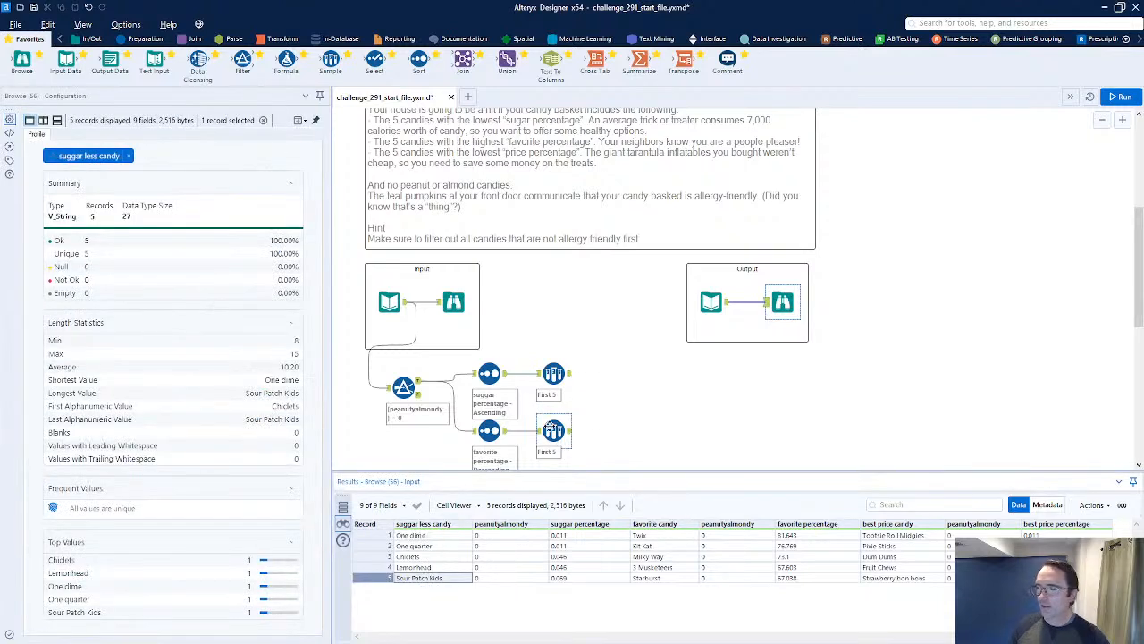
Step: Duplicate the favorite percentage Sort and Sample pair as a third branch below it, connected to the Filter's True output
scroll(617, 428, "down", 1)
left_click_drag(610, 401, 489, 408)
key("ctrl+c")
key("ctrl+v")
left_click_drag(418, 308, 487, 407)
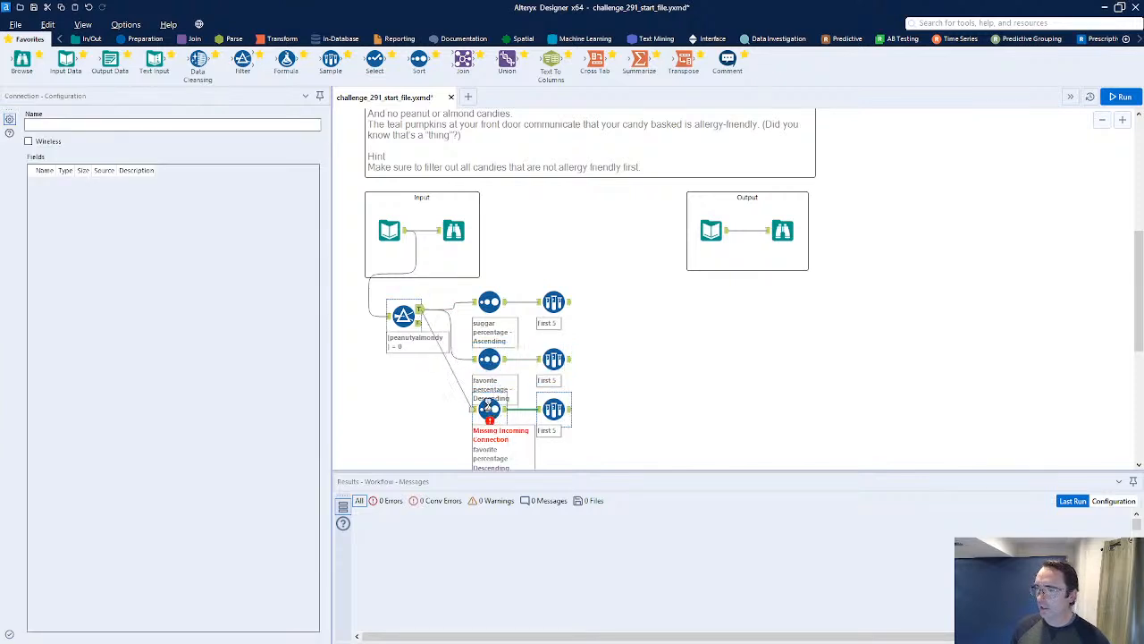
Step: Set the third Sort tool to order price percentage in ascending order and run the workflow
left_click(489, 408)
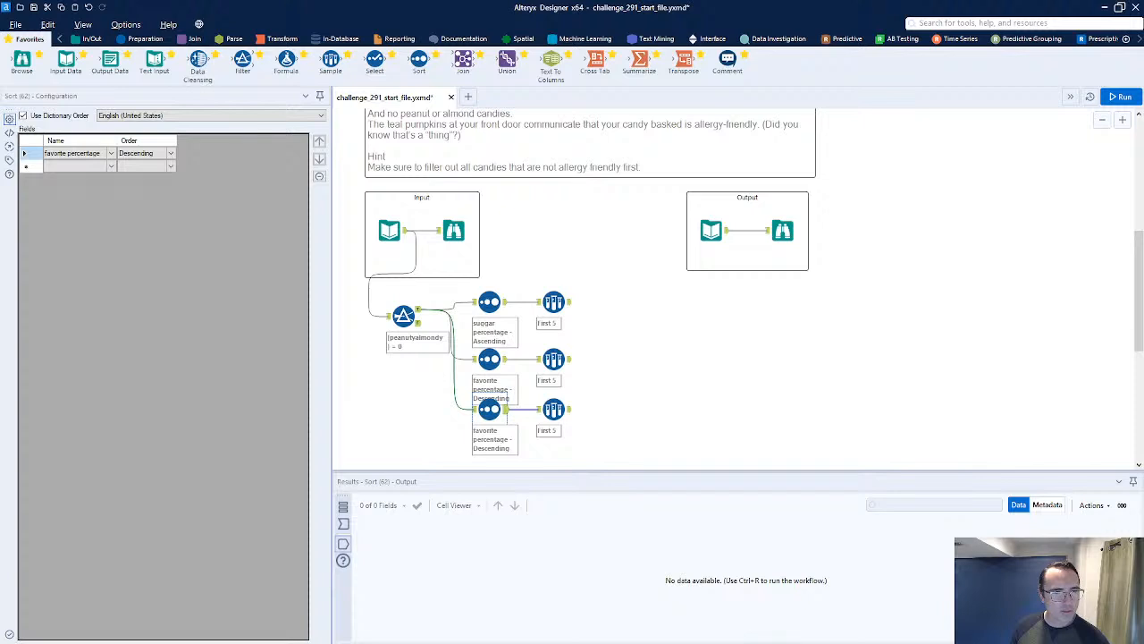
left_click(111, 153)
left_click(70, 241)
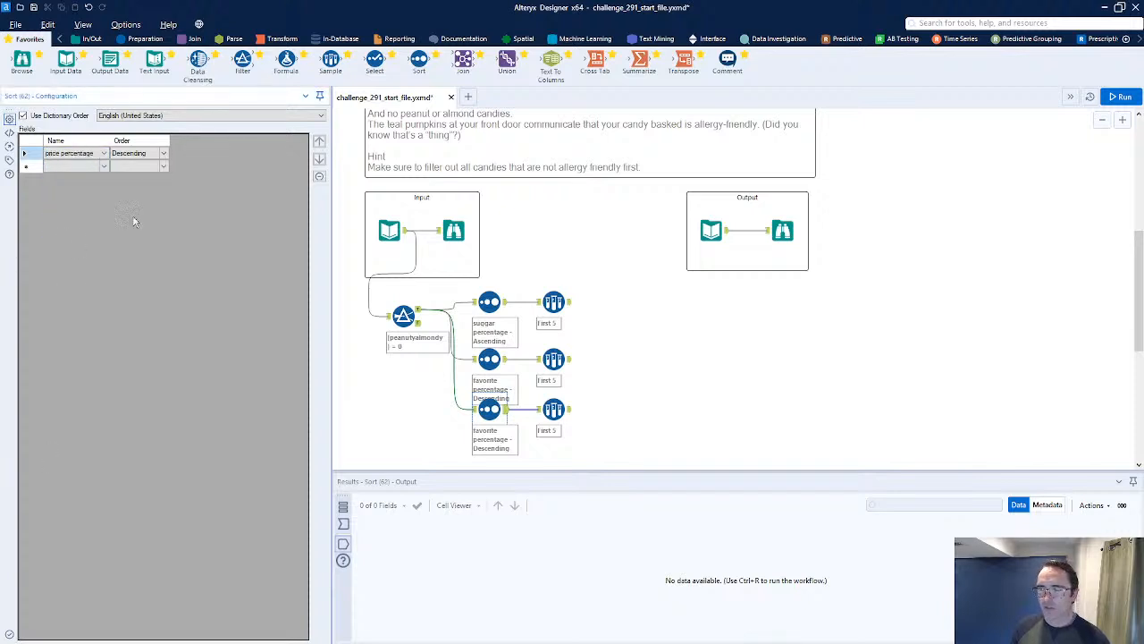
left_click(164, 153)
left_click(134, 165)
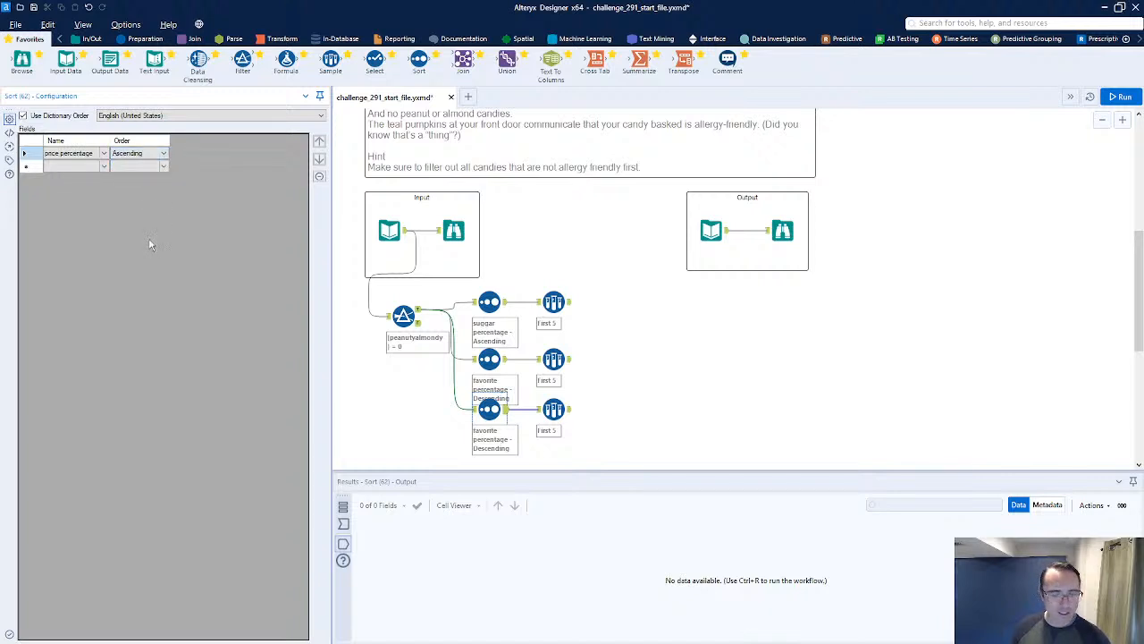
key("ctrl+r")
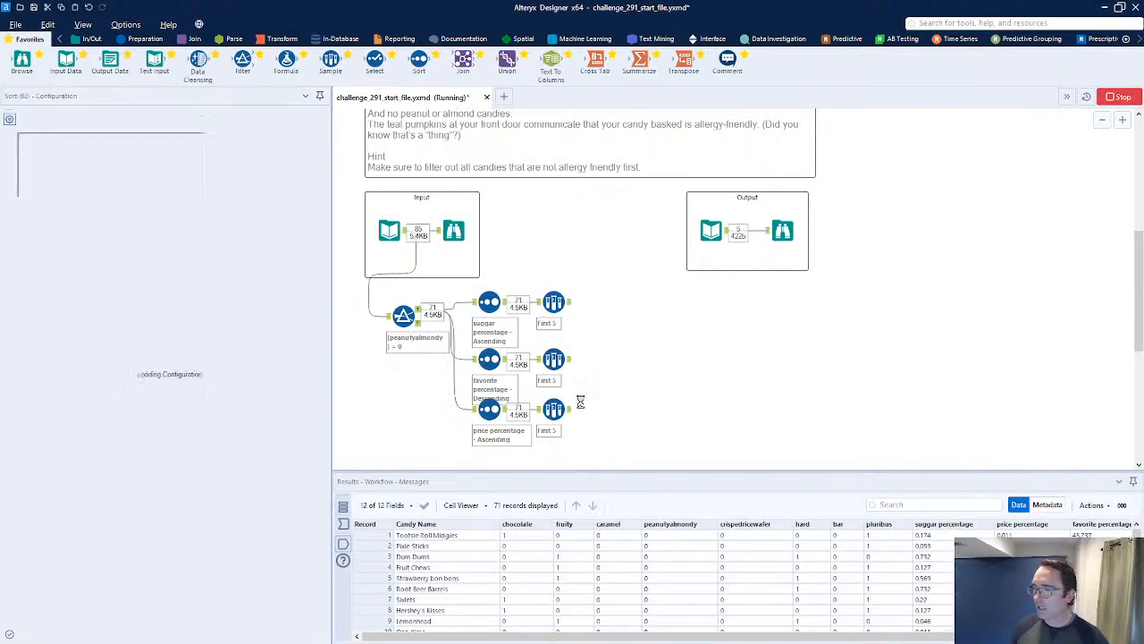
Step: Check the candy names in the output of the price branch's Sample tool
left_click(565, 410)
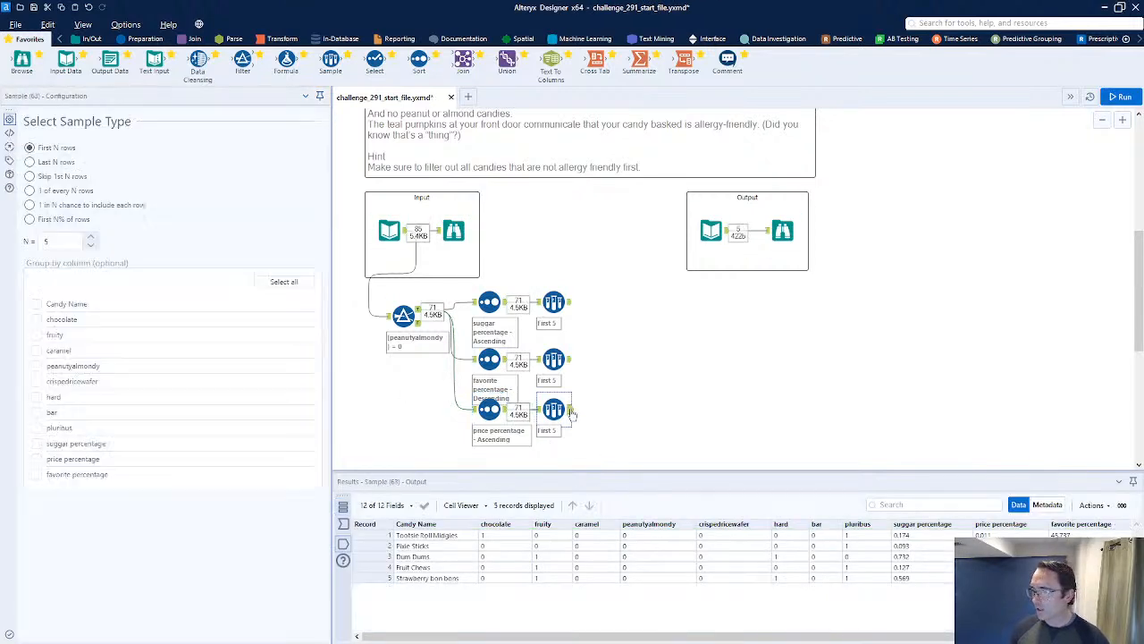
left_click(437, 537)
left_click(444, 577, "shift")
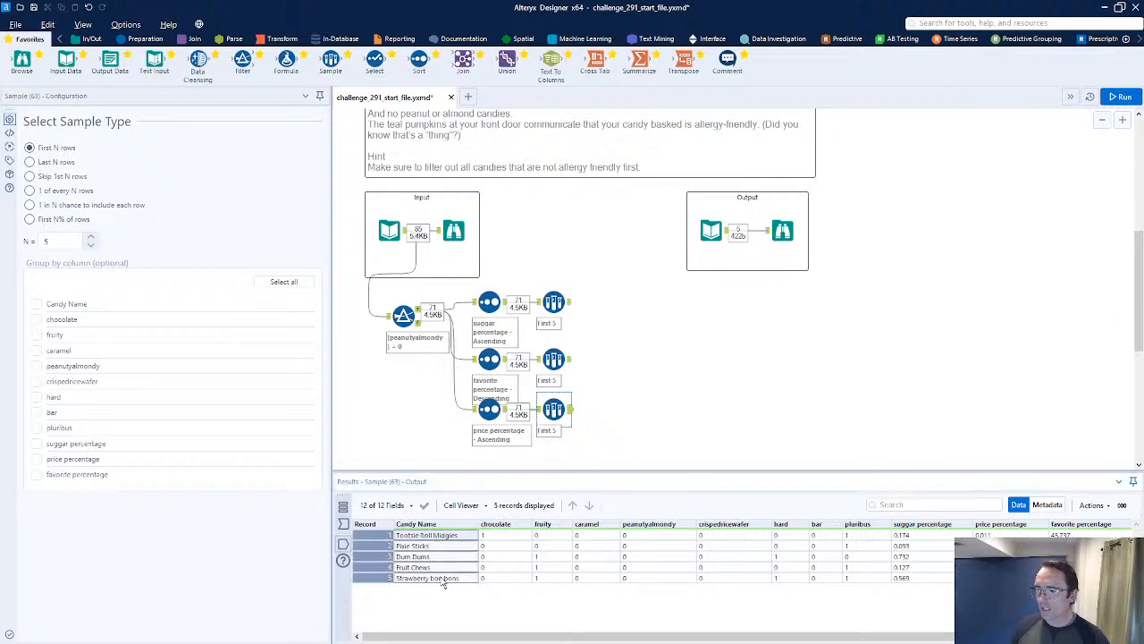
Step: Compare the price branch's candy names with the best price candy column in the Output box's Browse tool
left_click(782, 240)
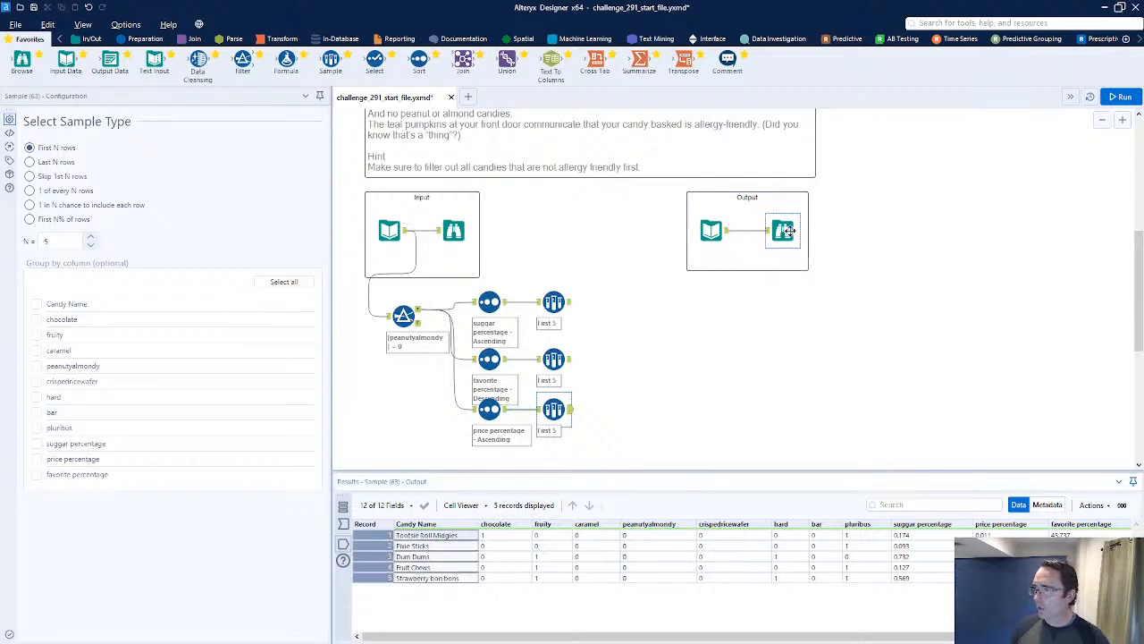
left_click_drag(896, 536, 901, 579)
left_click(902, 579)
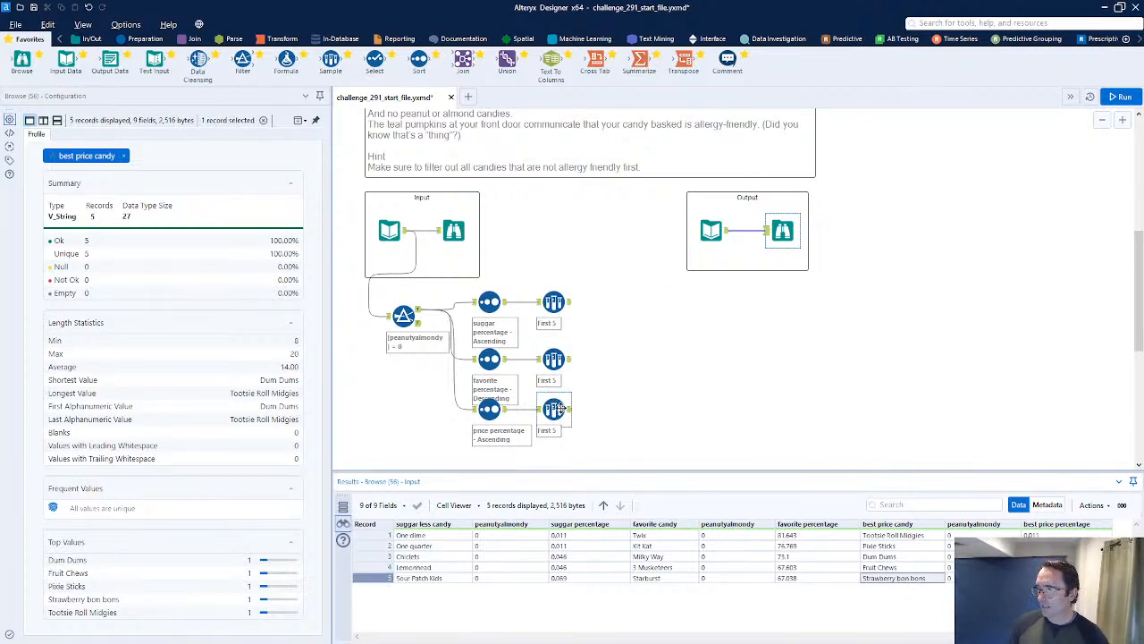
left_click(704, 383)
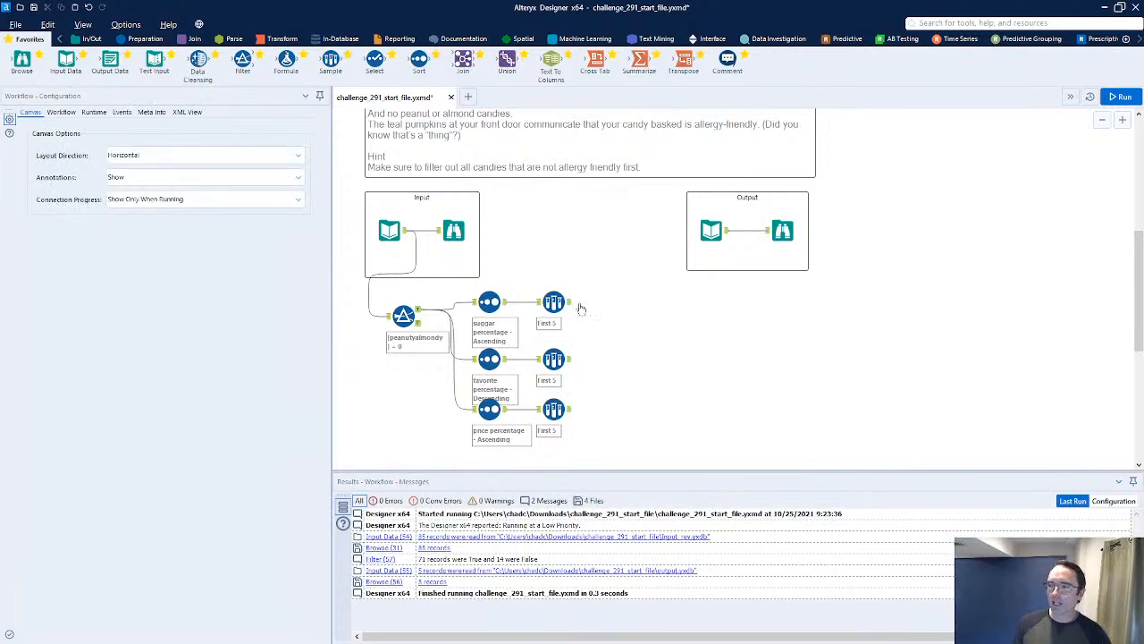
Step: Review the favorite and price Sample outputs against the column layout of the expected output
left_click(554, 358)
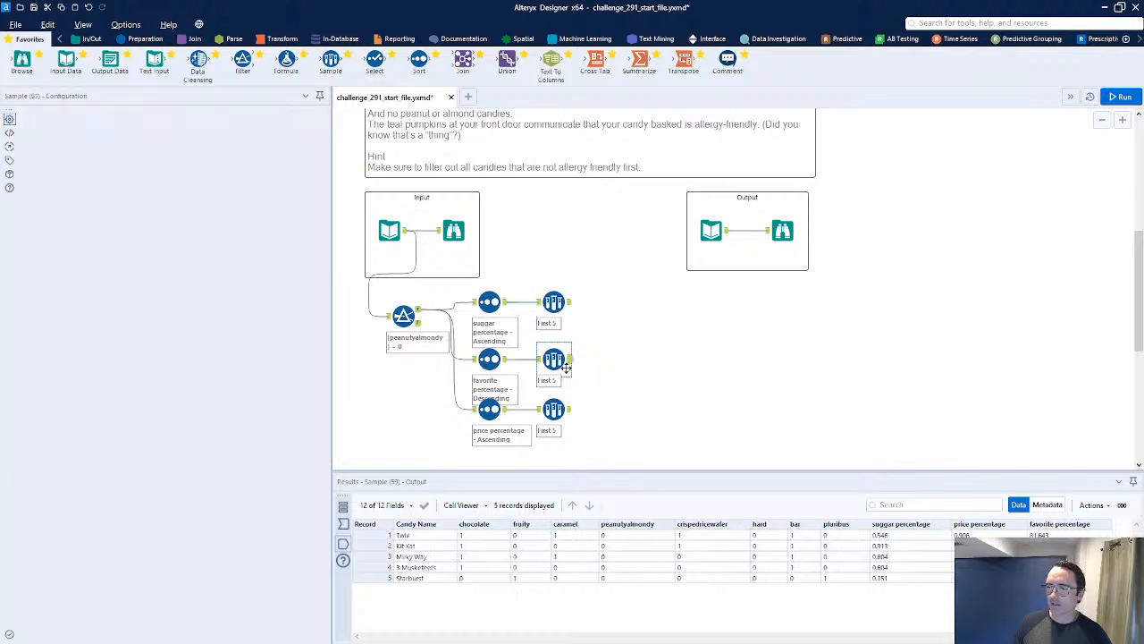
left_click(563, 412)
left_click(782, 231)
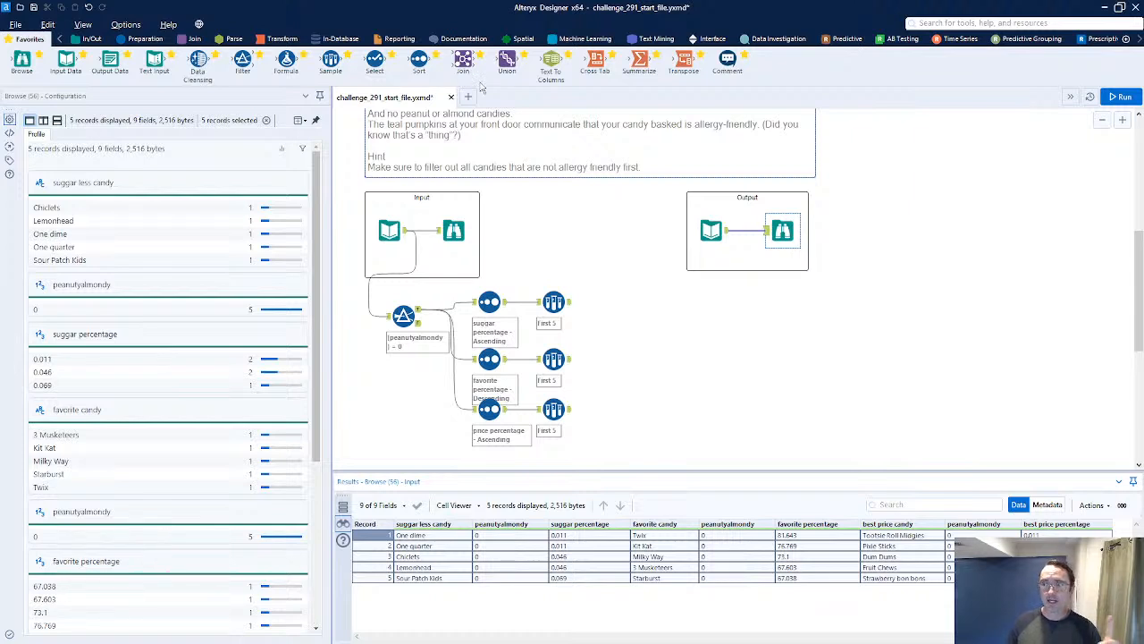
Step: Try combining the sugar and favorite Sample outputs with an Append Fields tool, inspect its run output, and delete the tool
left_click(191, 39)
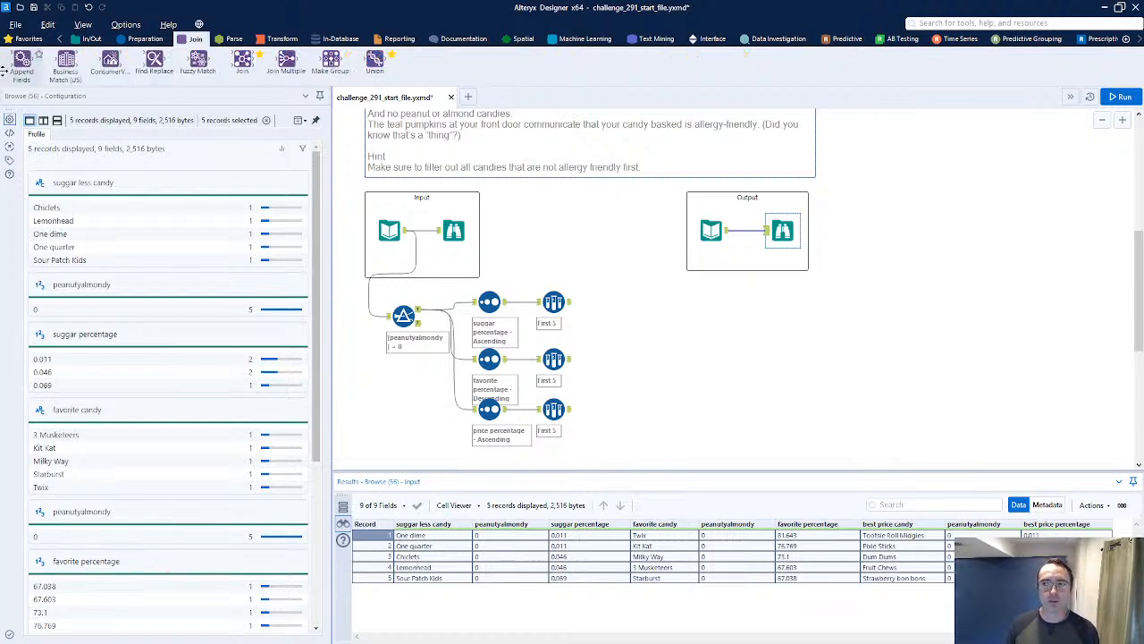
left_click_drag(9, 63, 632, 324)
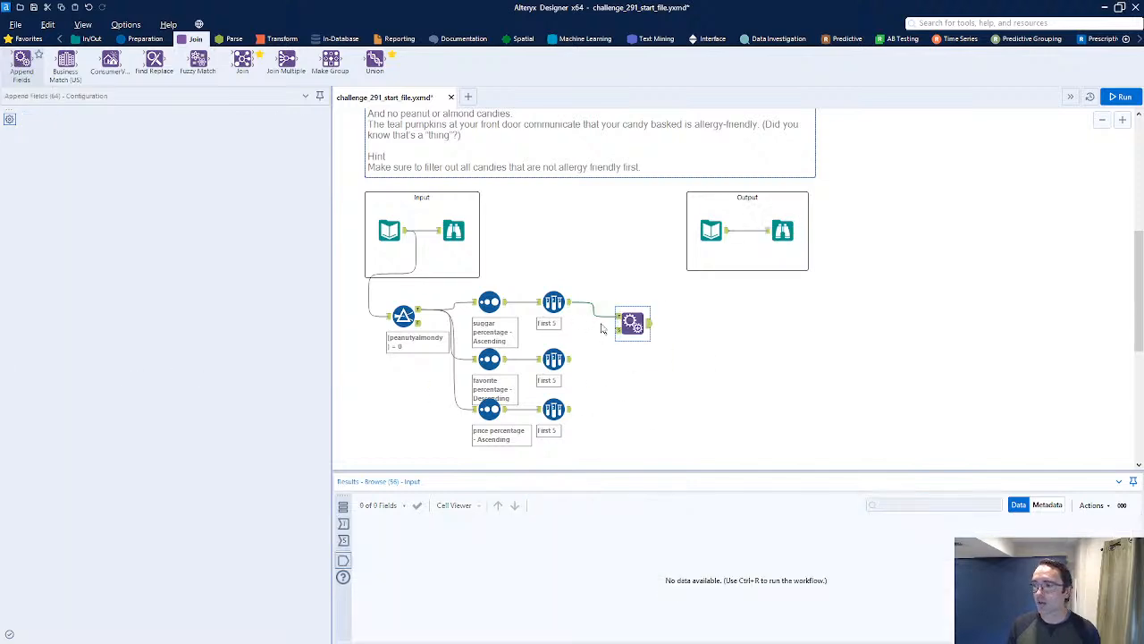
left_click_drag(570, 356, 617, 329)
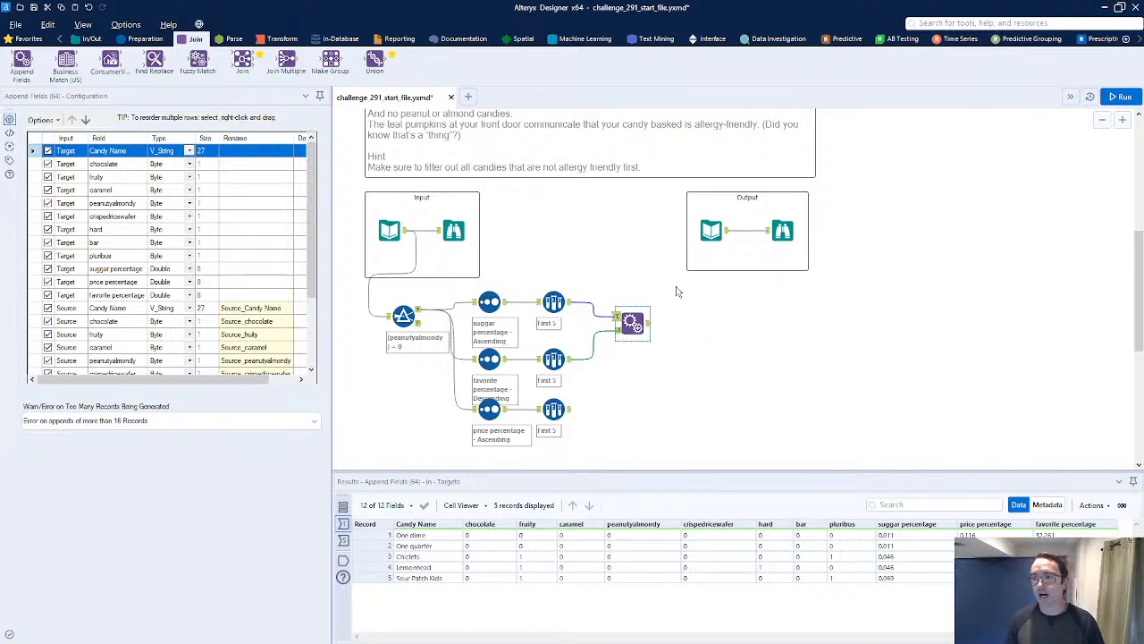
left_click(1117, 97)
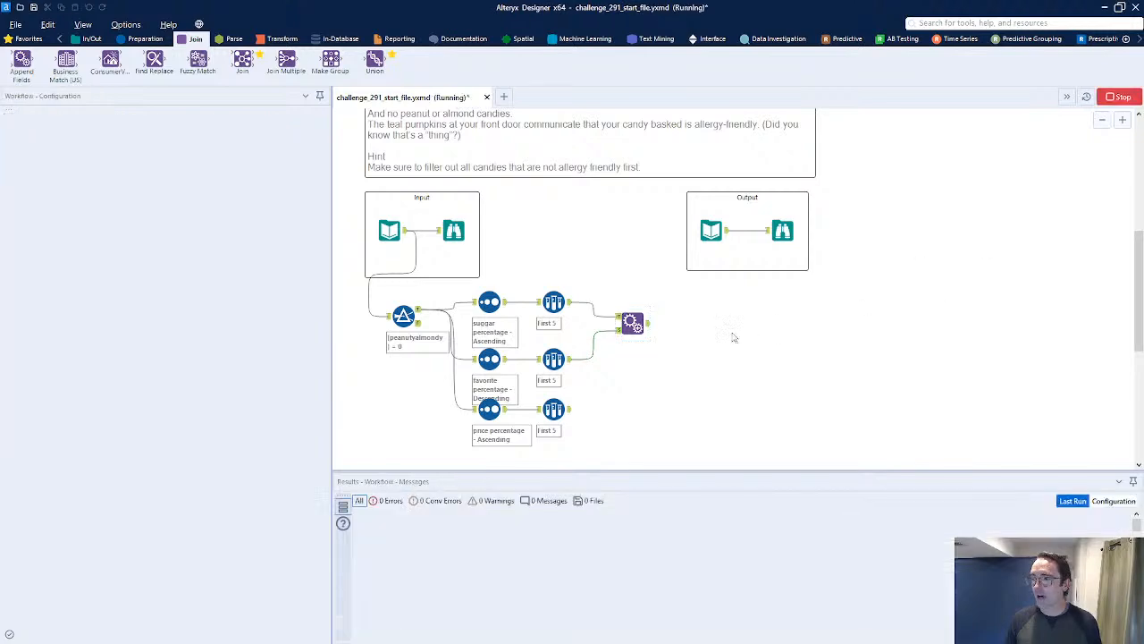
left_click(649, 322)
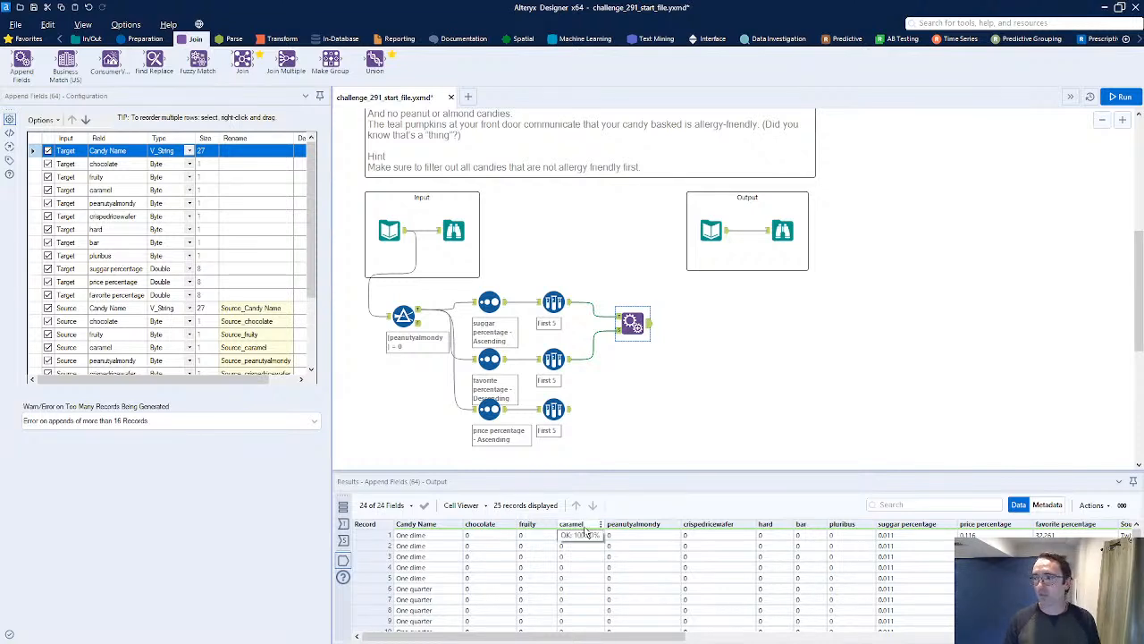
key("Delete")
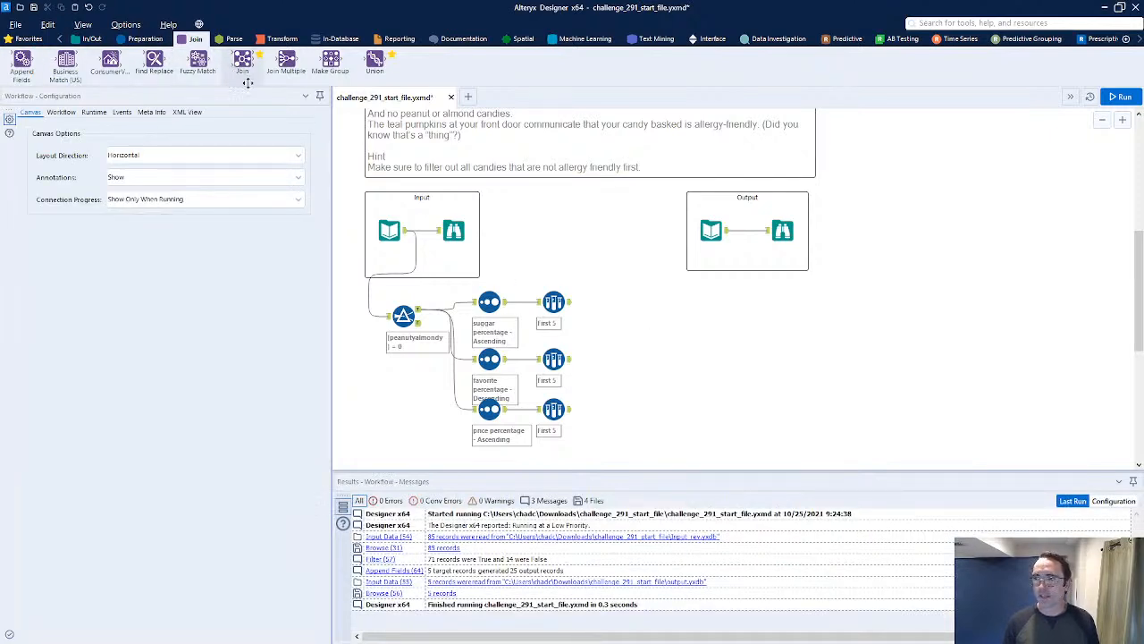
Step: Try joining the sugar and favorite Sample outputs by record position with a Join tool, and delete it
left_click_drag(242, 63, 628, 332)
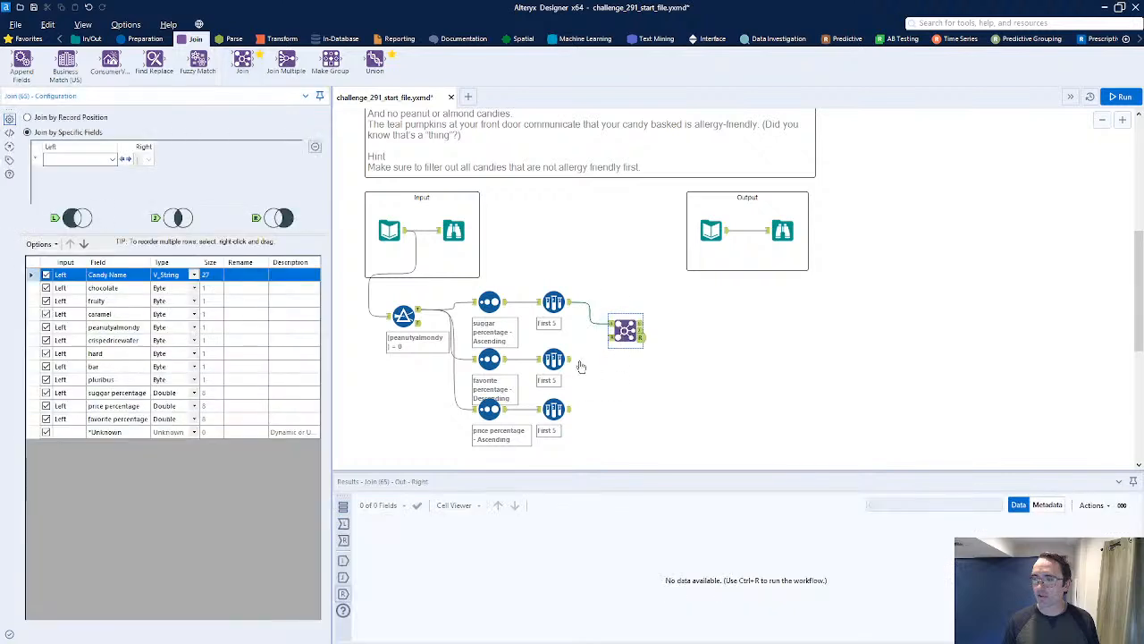
left_click_drag(572, 301, 631, 331)
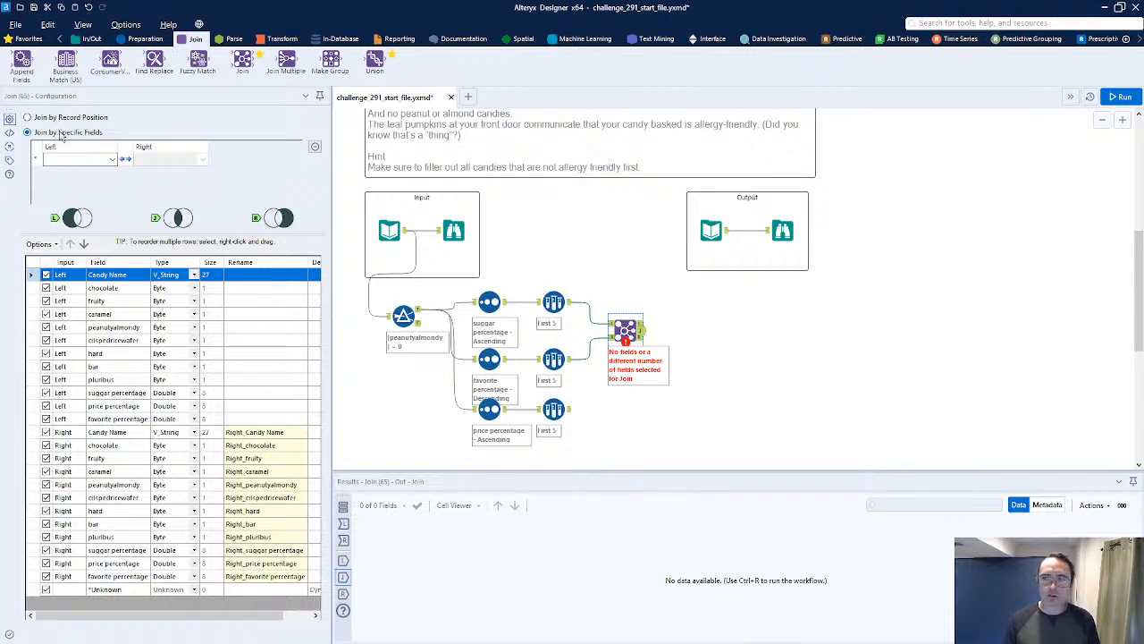
left_click(103, 161)
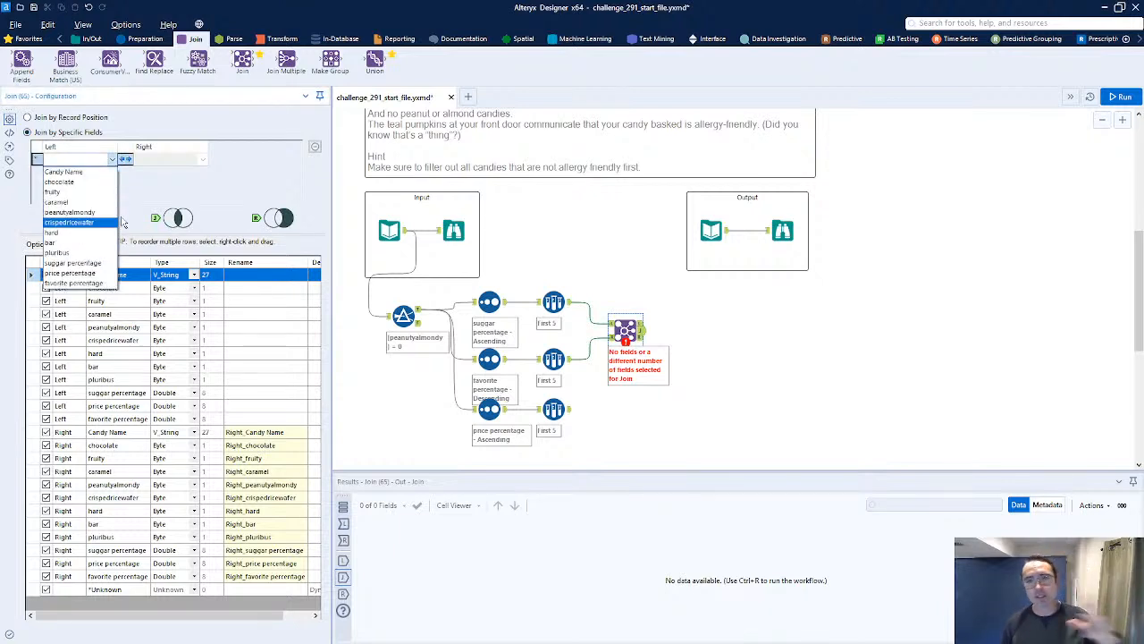
left_click(46, 119)
left_click(47, 120)
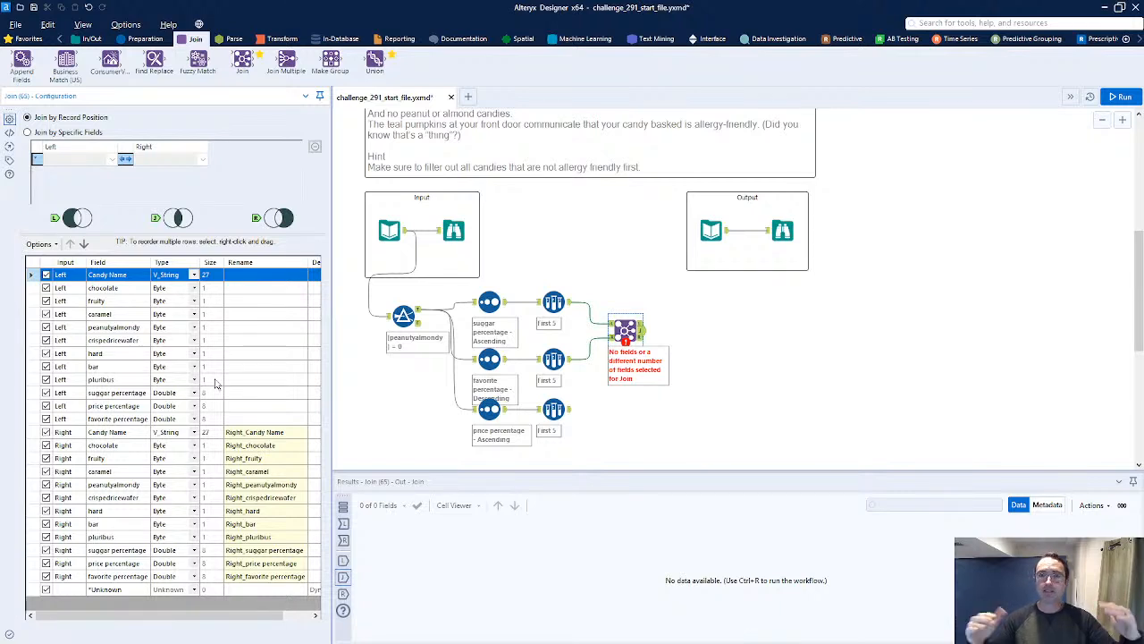
left_click(641, 326)
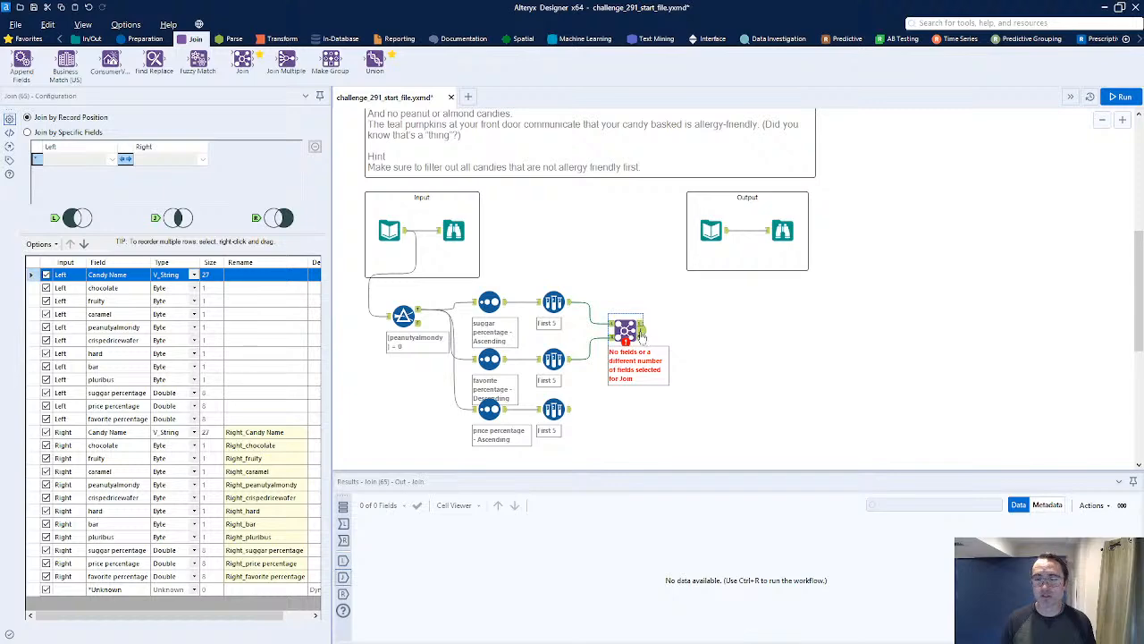
left_click(626, 328)
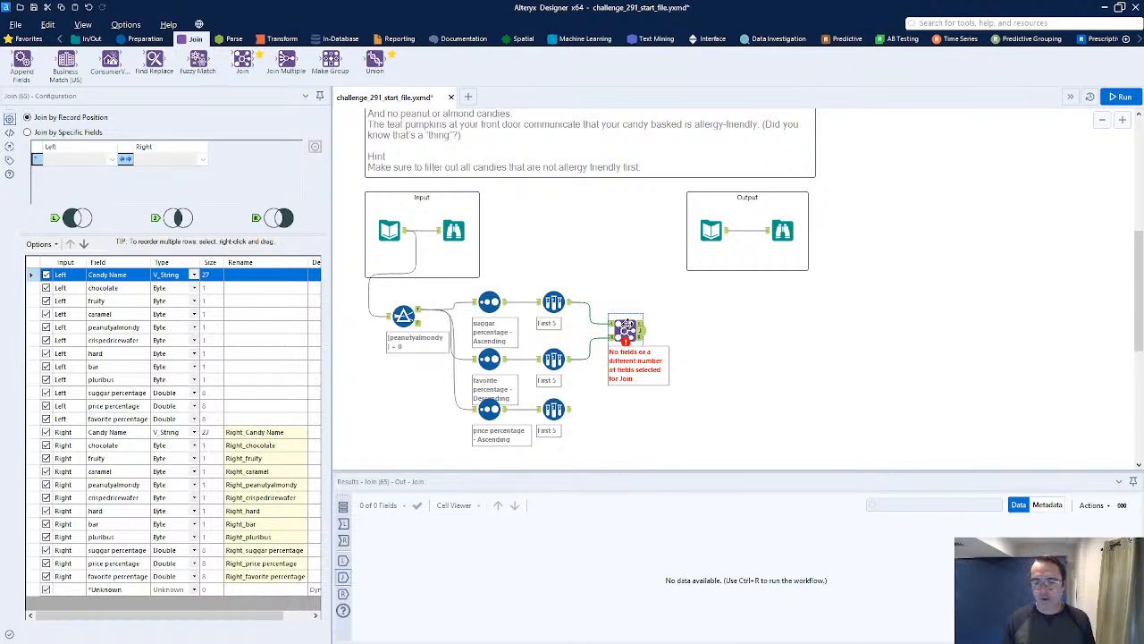
key("Delete")
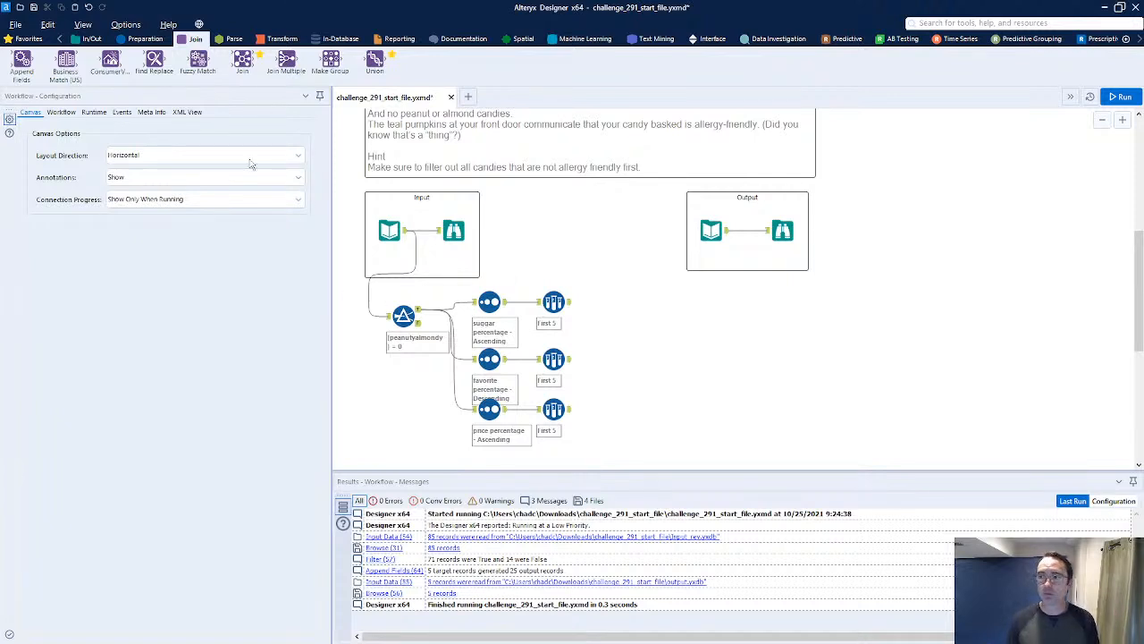
Step: Try chaining two Join tools to bring all three Sample outputs together, and delete both
left_click_drag(241, 58, 632, 329)
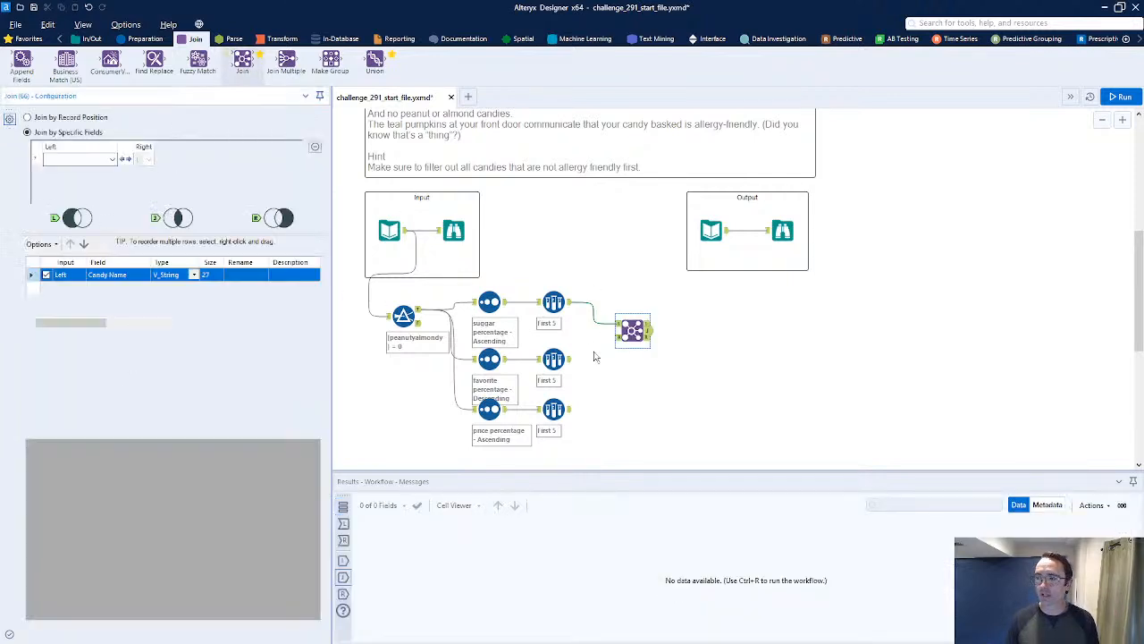
left_click_drag(242, 62, 709, 336)
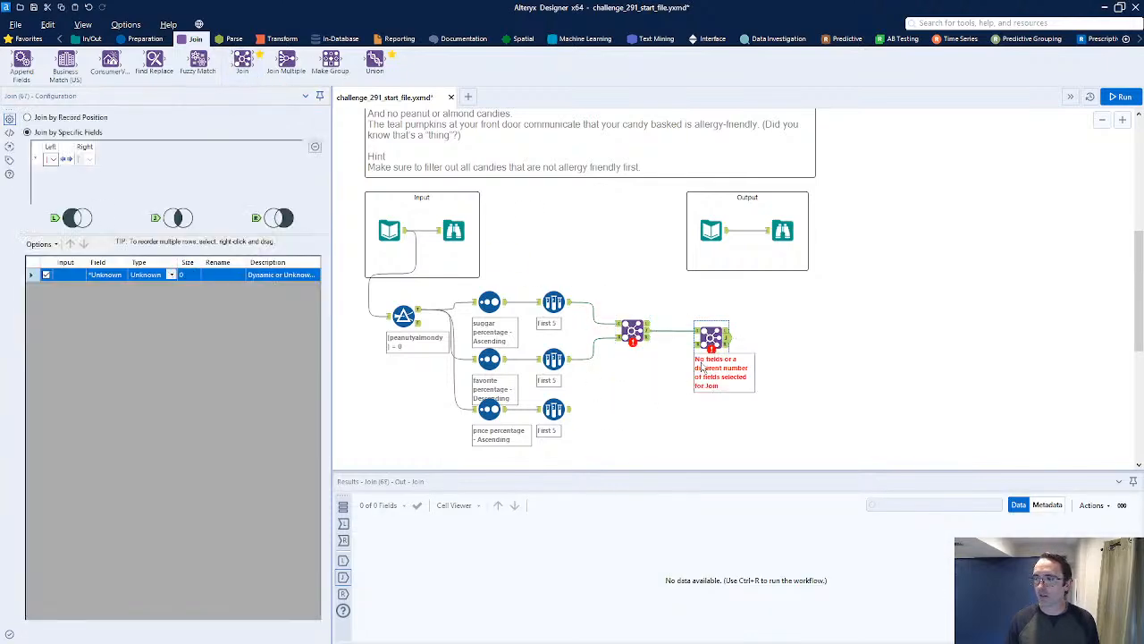
left_click_drag(571, 410, 700, 364)
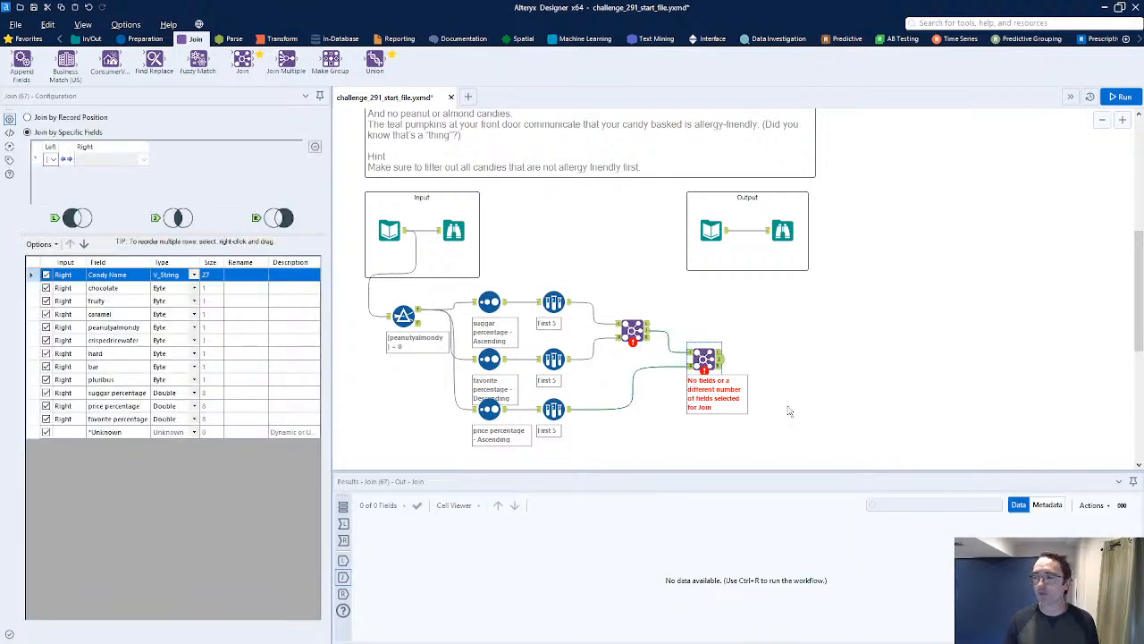
left_click_drag(789, 409, 613, 310)
key("Delete")
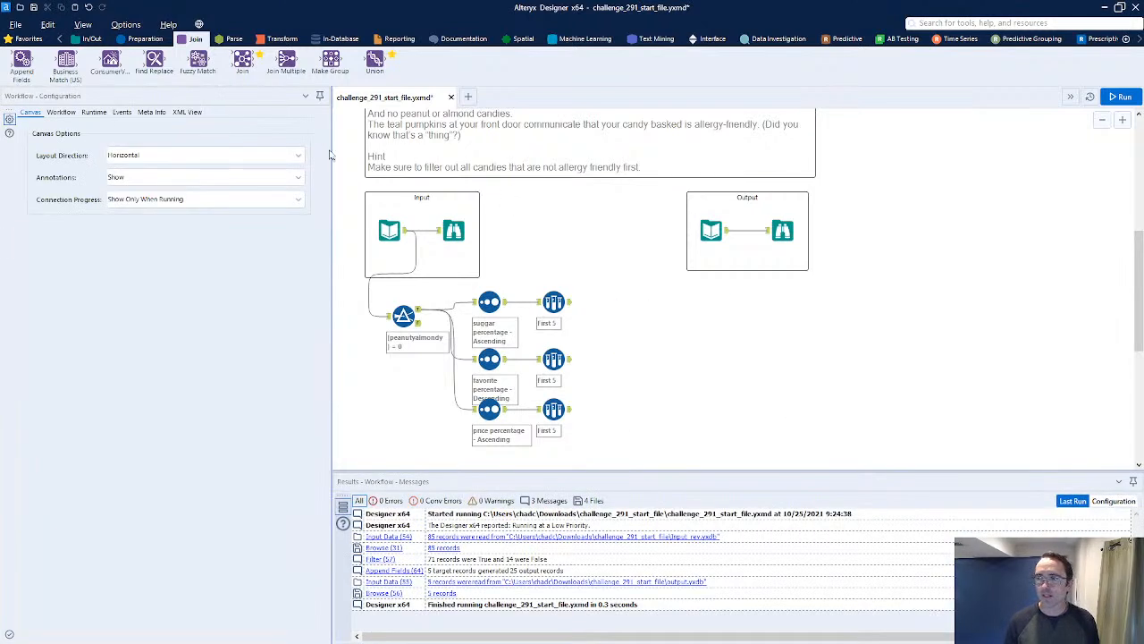
Step: Add a Join Multiple tool fed by all three Sample outputs and set it to join by record position
left_click_drag(286, 61, 617, 359)
left_click_drag(566, 408, 616, 361)
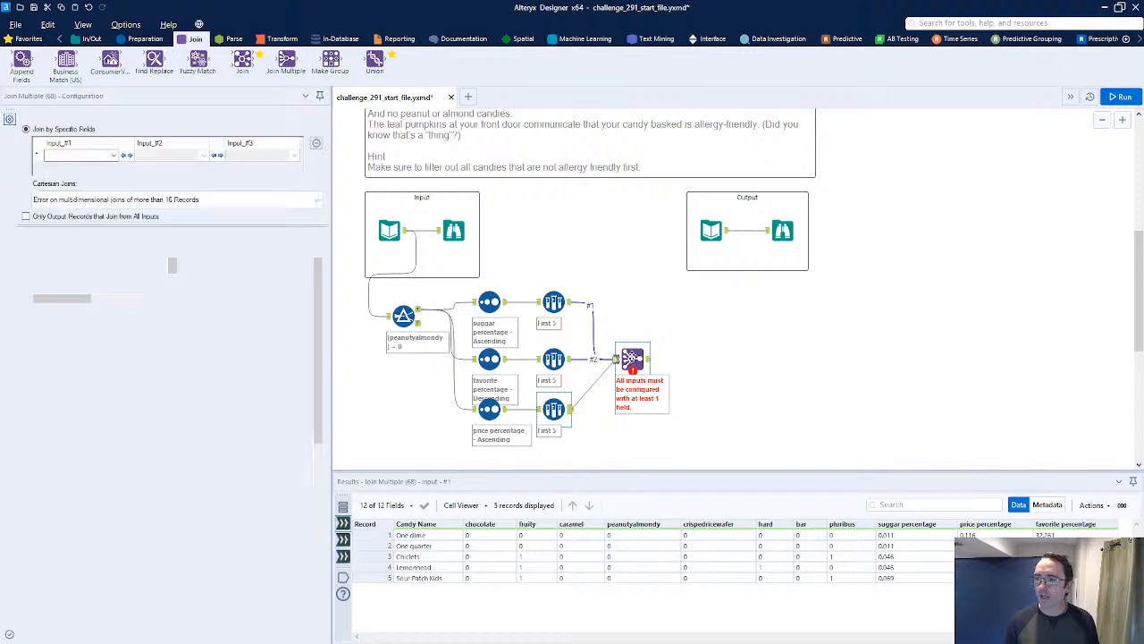
left_click(37, 118)
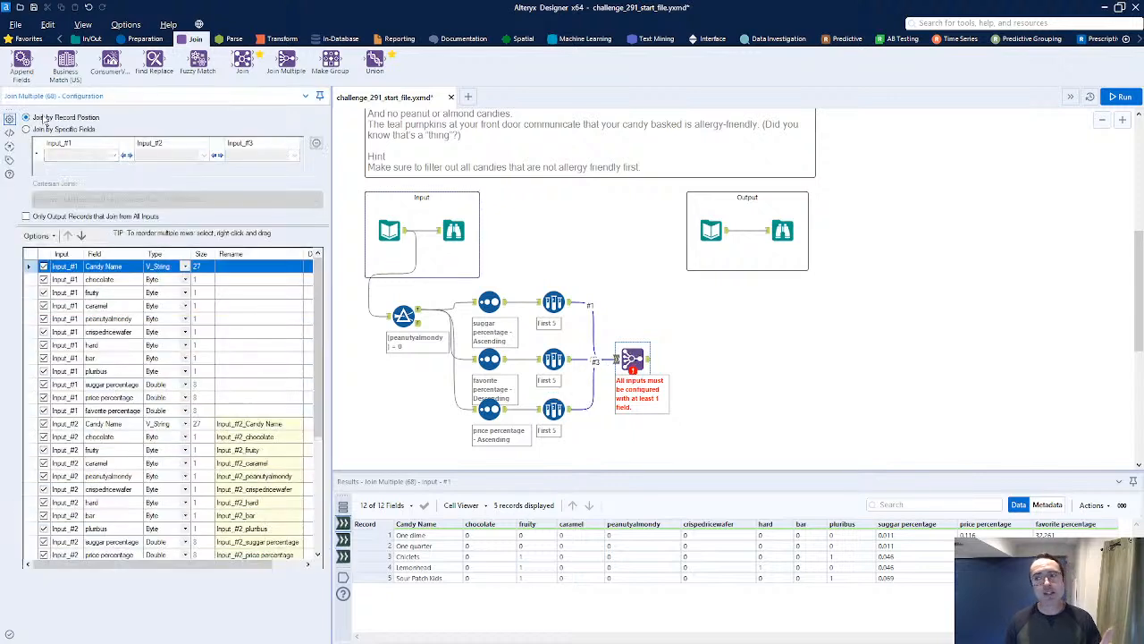
Step: Examine which columns the expected output keeps for the sugar, favorite and price candies in the Output box's Browse tool
left_click(783, 232)
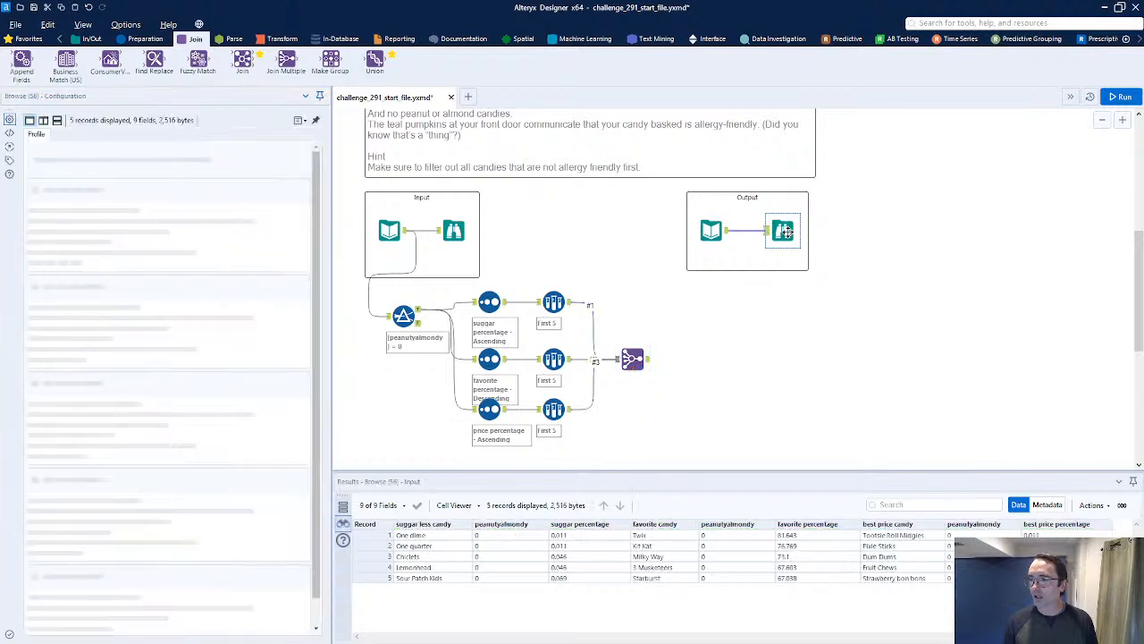
left_click(426, 536)
left_click_drag(606, 538, 604, 580)
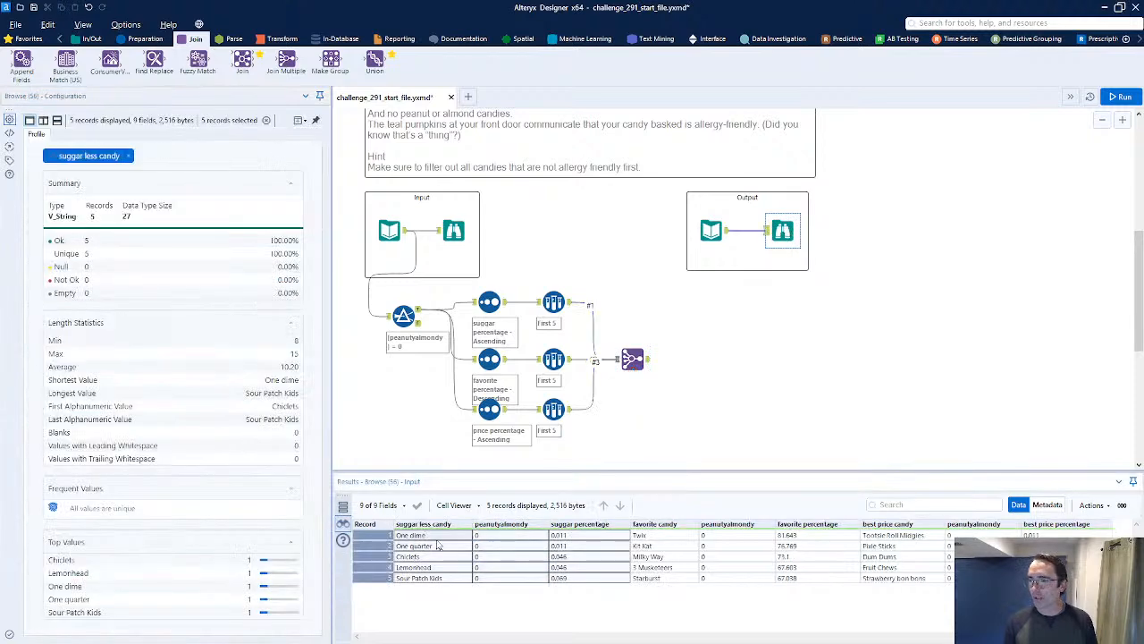
left_click(435, 539)
left_click(522, 538)
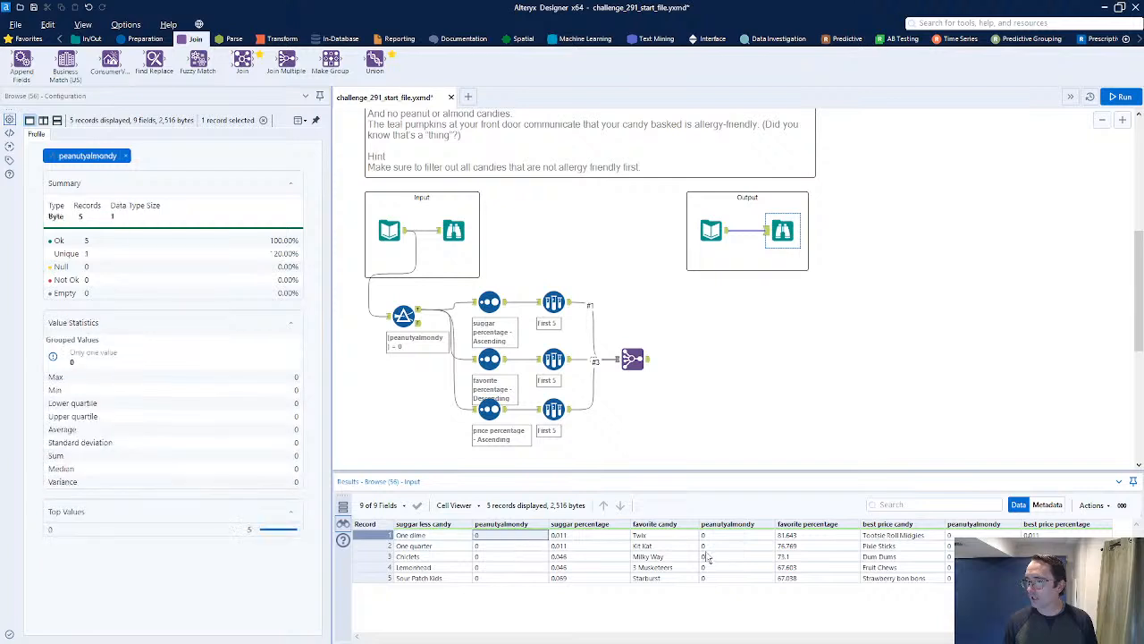
left_click_drag(716, 538, 724, 580)
left_click_drag(964, 547, 965, 568)
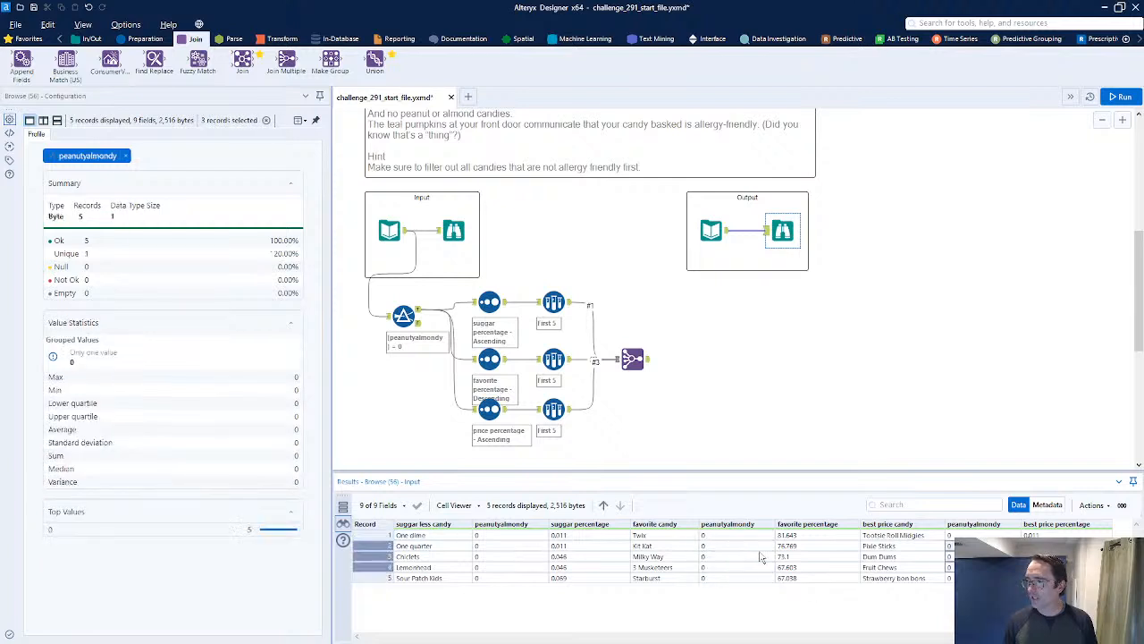
left_click(732, 543)
left_click_drag(829, 536, 831, 557)
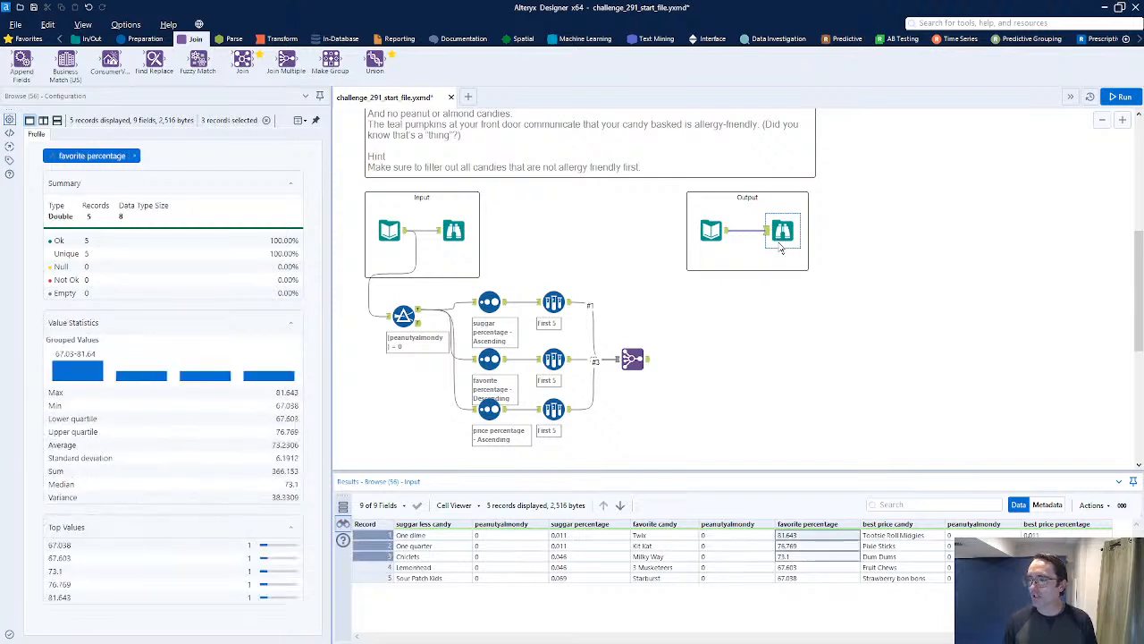
Step: Deselect all fields in the Join Multiple tool and include only Candy Name from Input #1
left_click(633, 358)
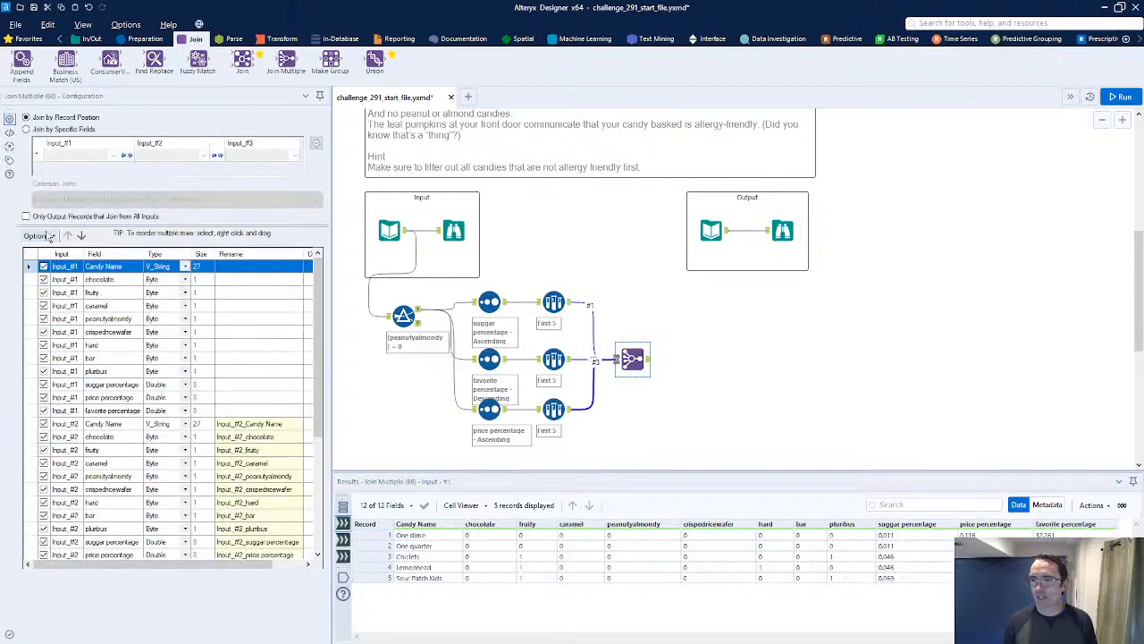
left_click(40, 236)
mouse_move(56, 263)
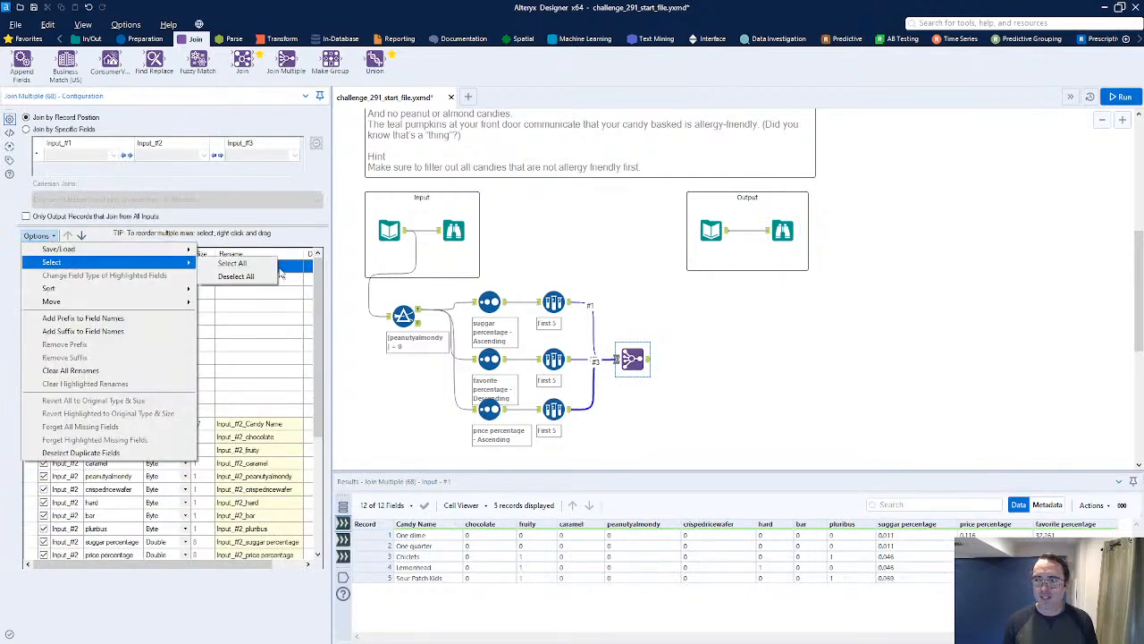
left_click(238, 274)
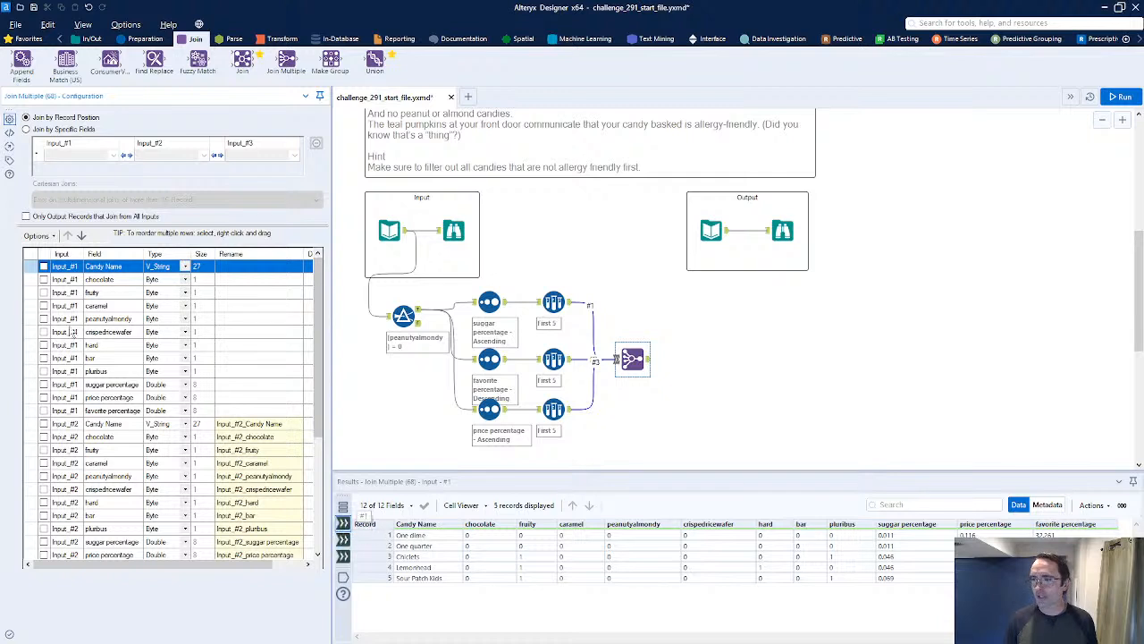
left_click(43, 267)
Step: Rename Input #1's Candy Name to "sugarless candy" in the Join Multiple tool, checking the heading used in the expected output
left_click(223, 266)
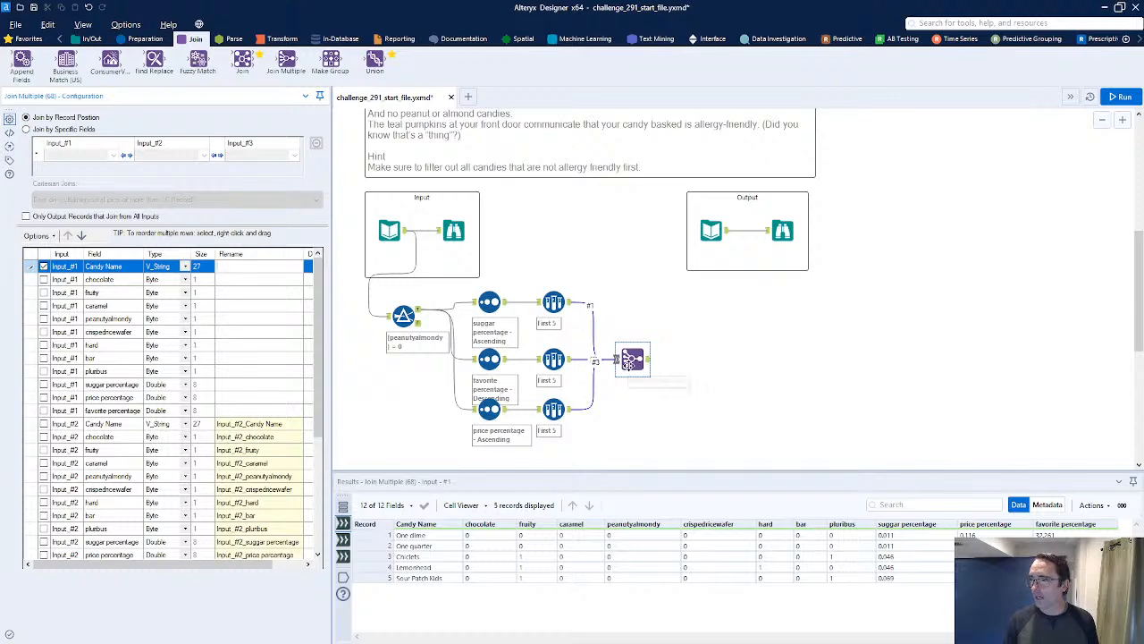
left_click(784, 231)
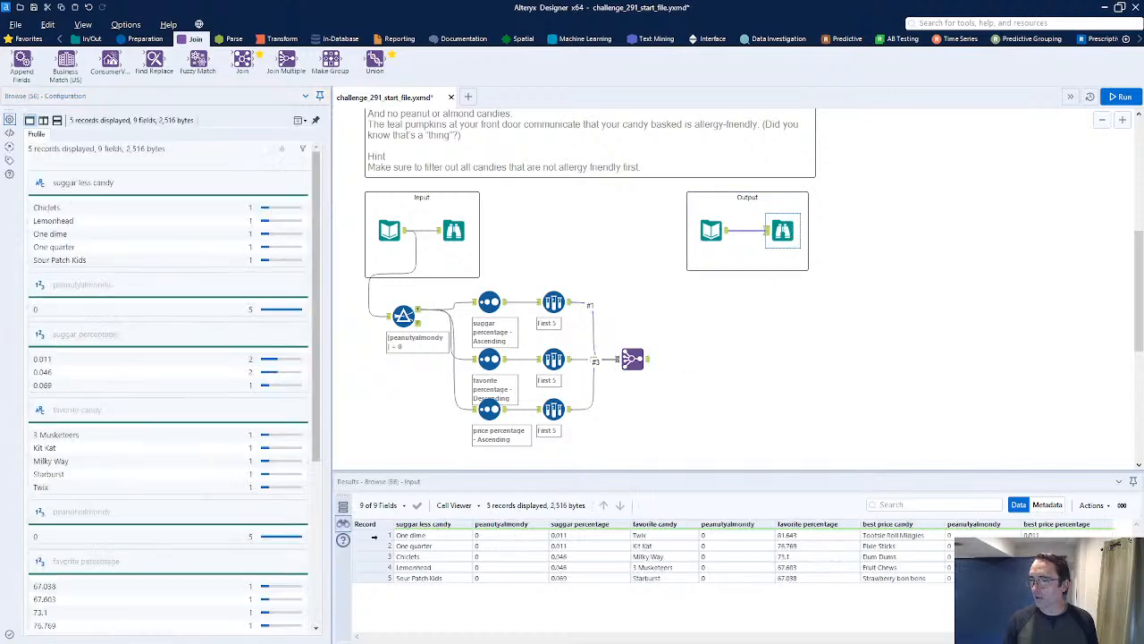
left_click(644, 361)
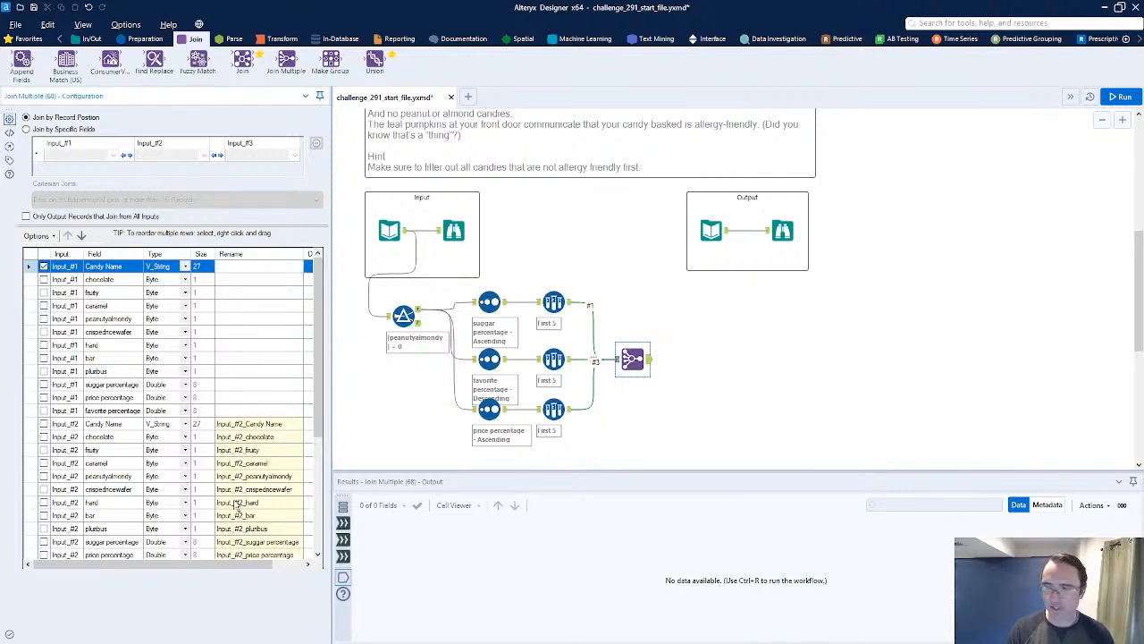
type("sugarless candy")
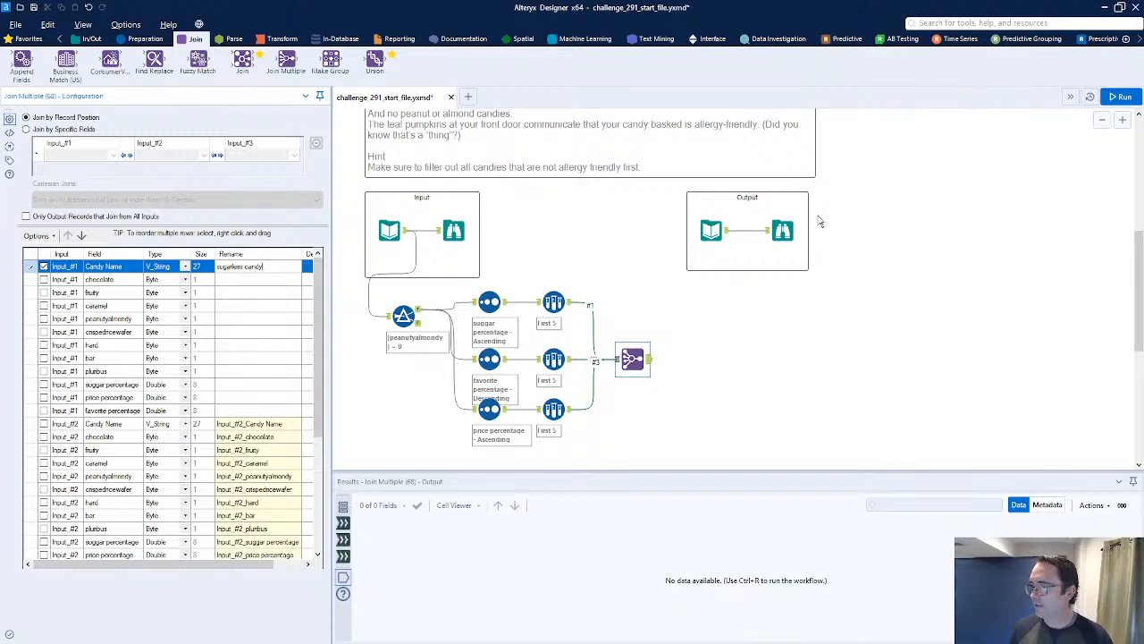
left_click(783, 230)
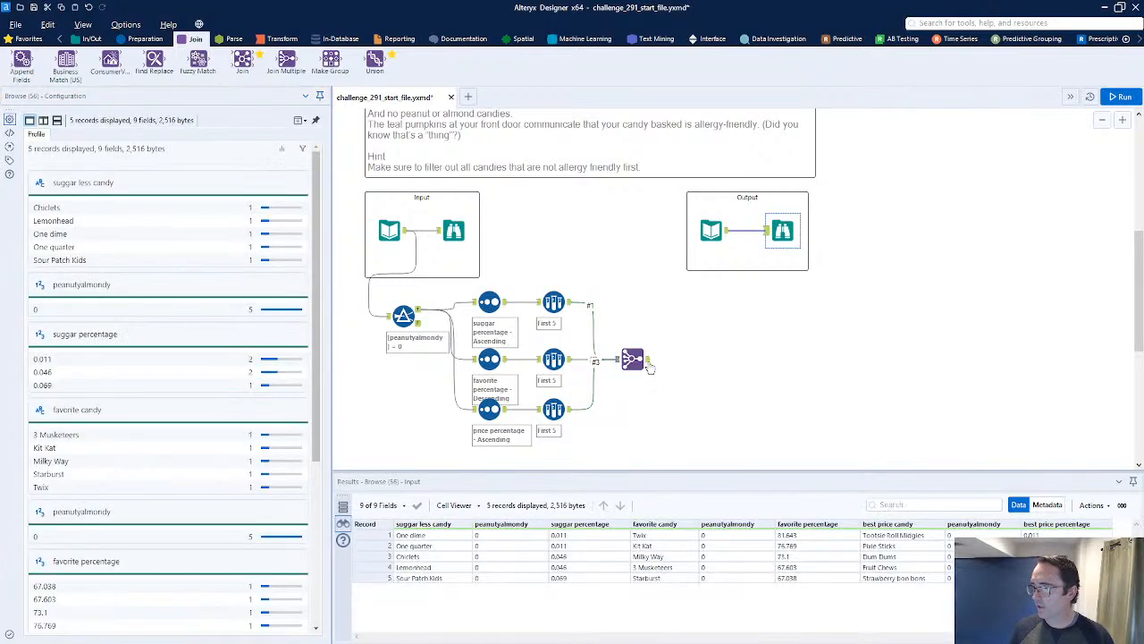
left_click(632, 359)
left_click(241, 267)
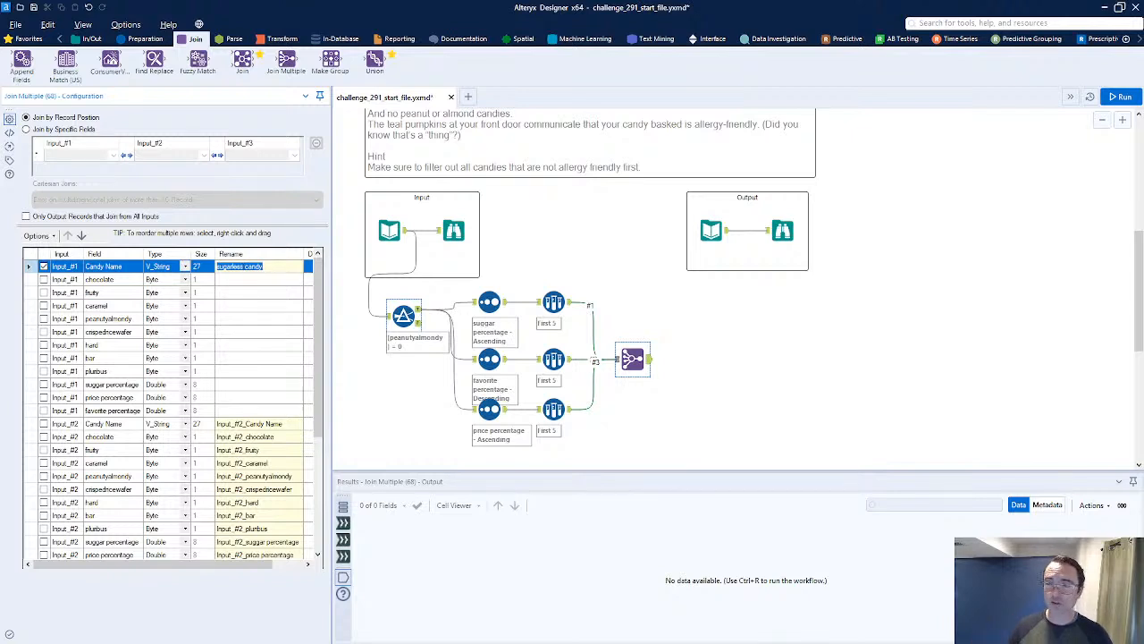
left_click(241, 266)
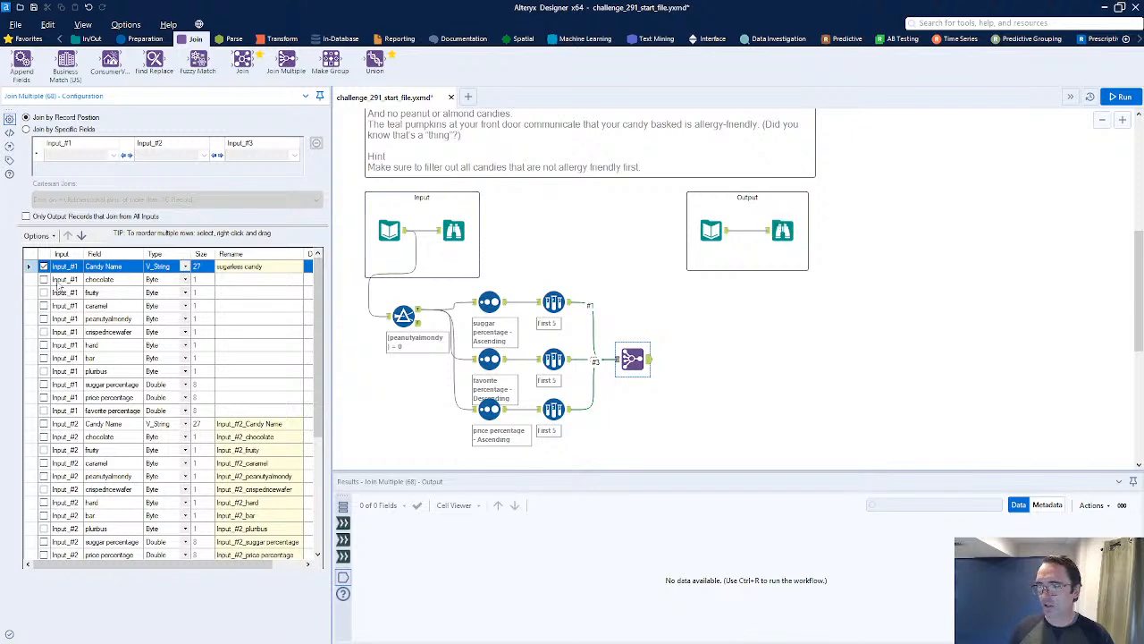
Step: Include suggar percentage from Input #1 in the Join Multiple tool and rename it "sugar percentage"
left_click(44, 385)
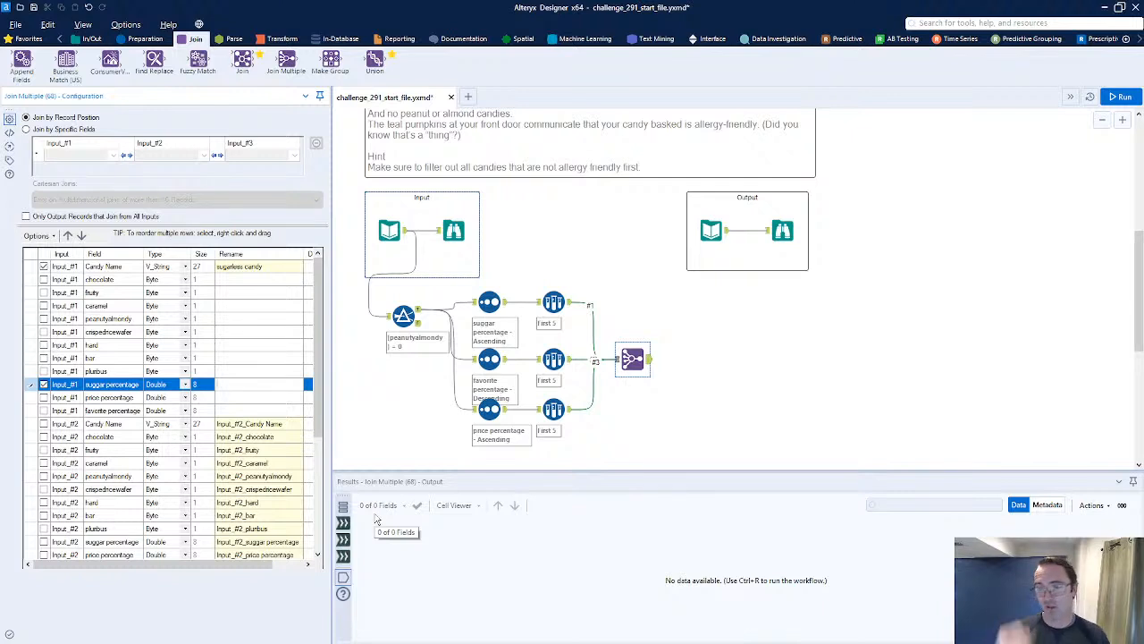
type("sugarle")
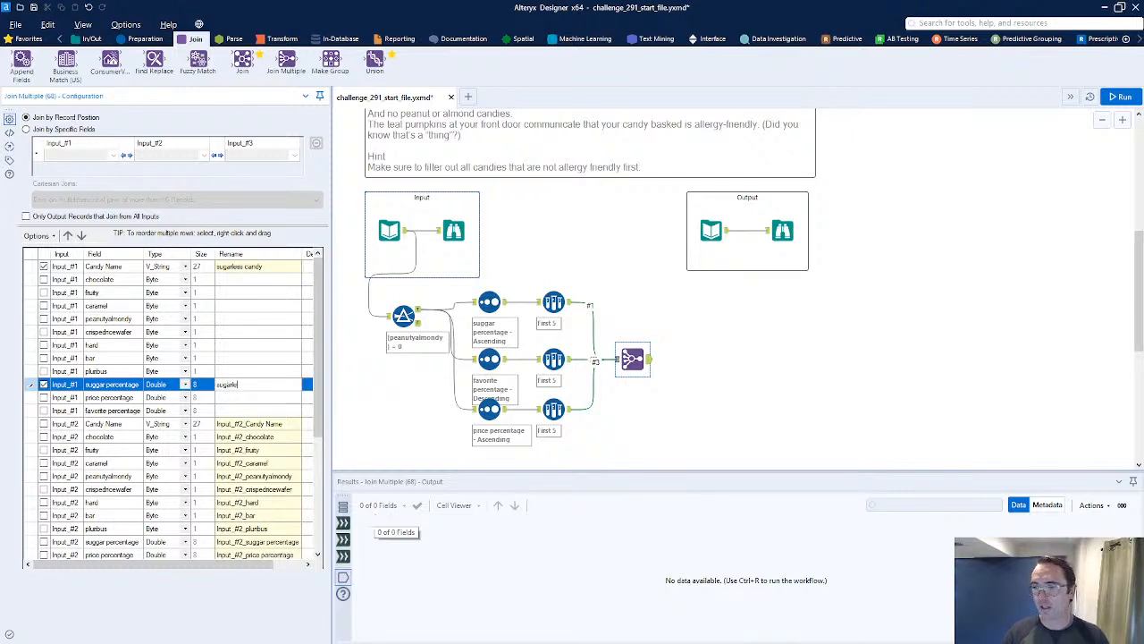
type("ss percentage")
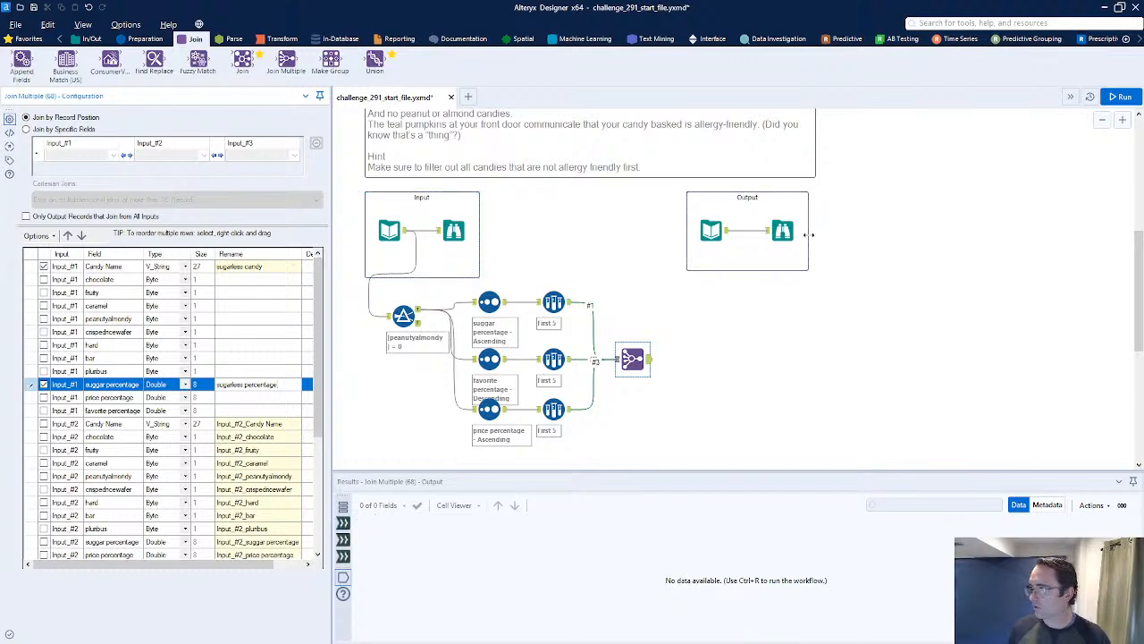
left_click(782, 230)
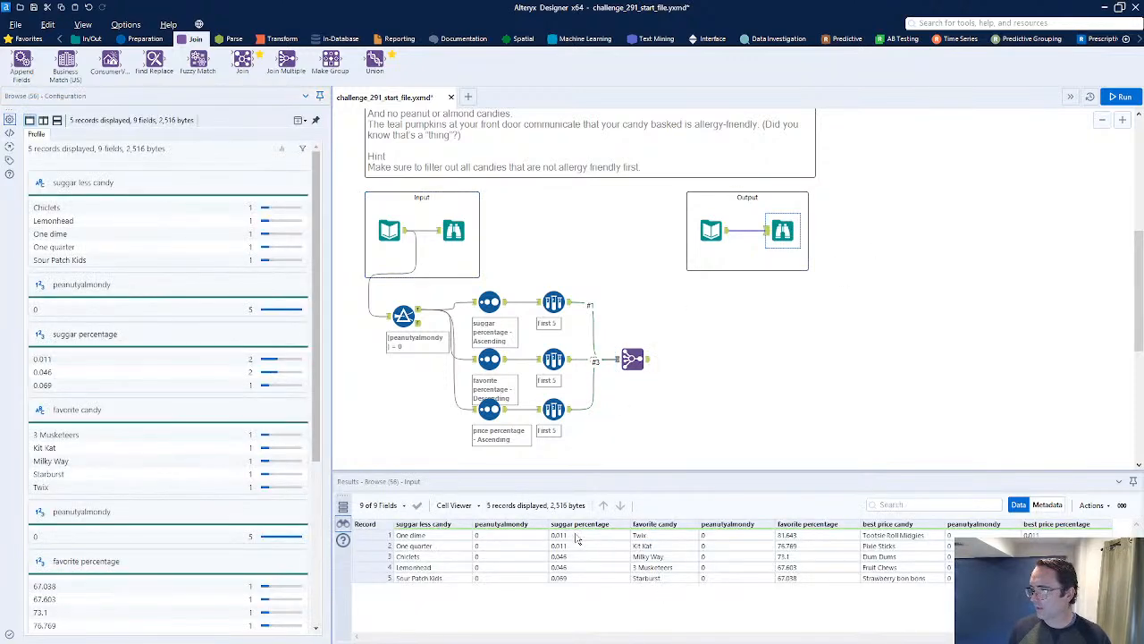
left_click(634, 360)
left_click(243, 385)
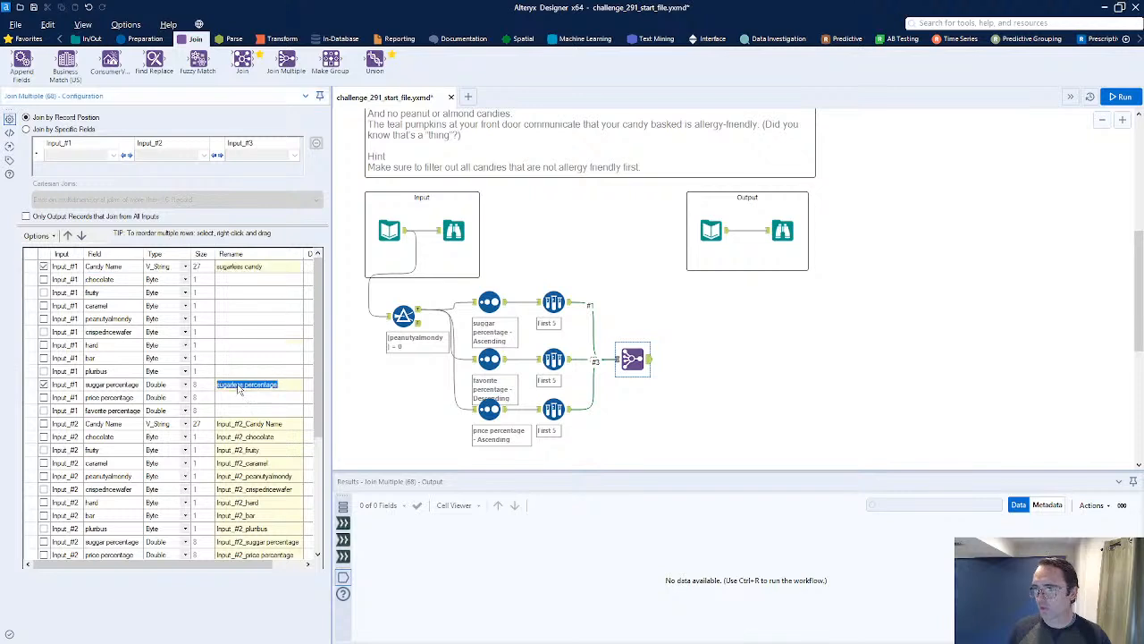
key("BackSpace")
key("BackSpace")
key("BackSpace")
key("BackSpace")
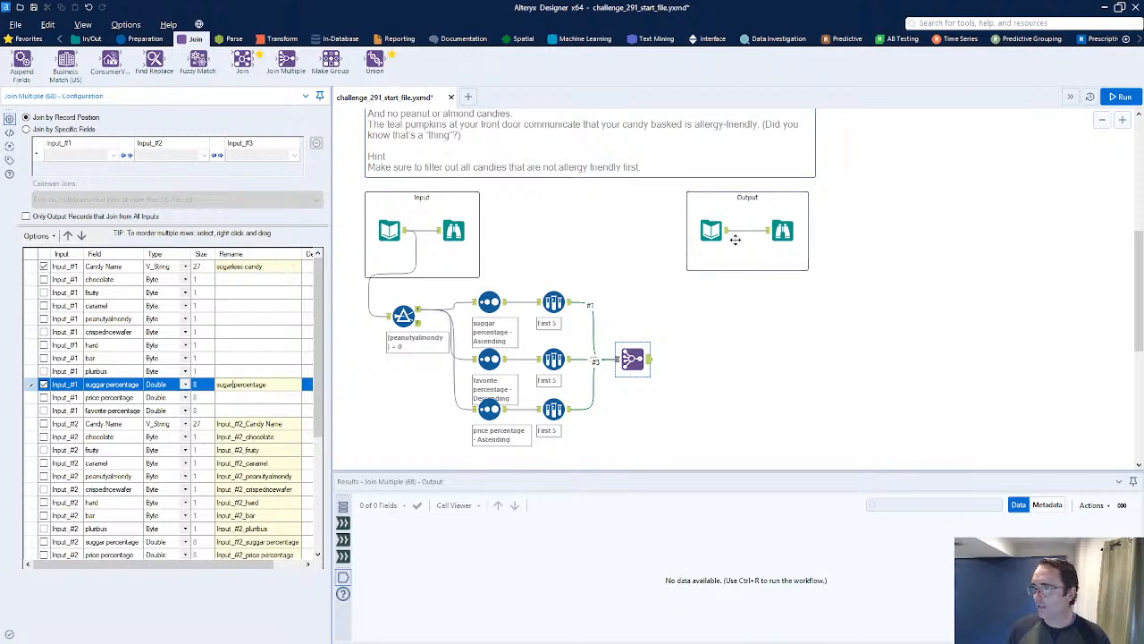
Step: Include peanutyalmondy from Input #1 in the join and run the workflow to check the sugar columns
left_click(780, 231)
left_click(632, 358)
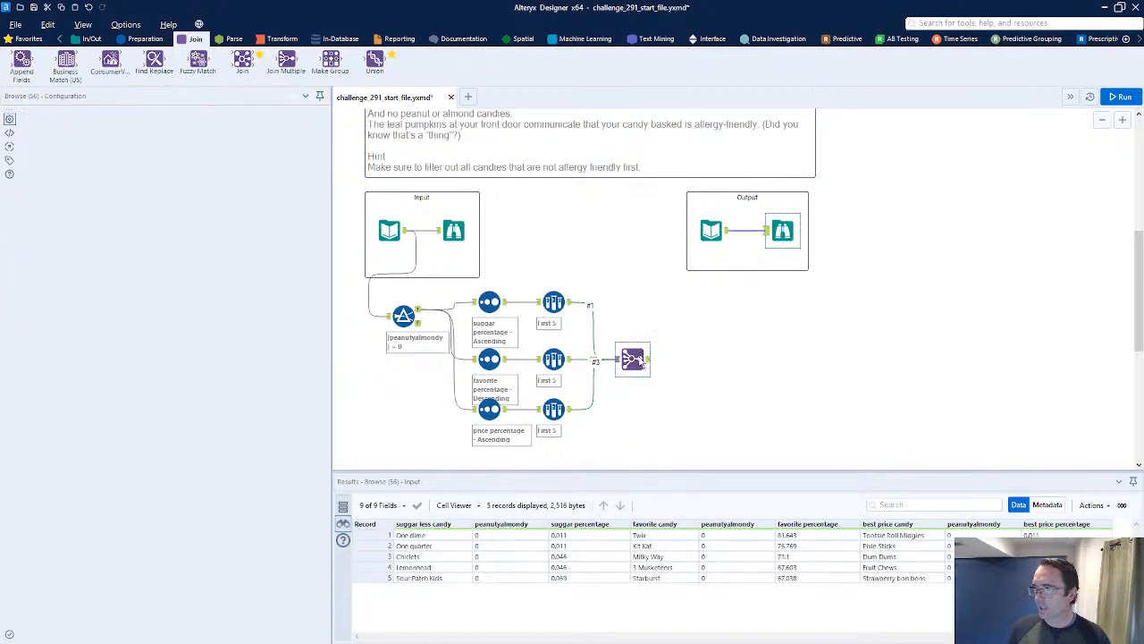
left_click(44, 318)
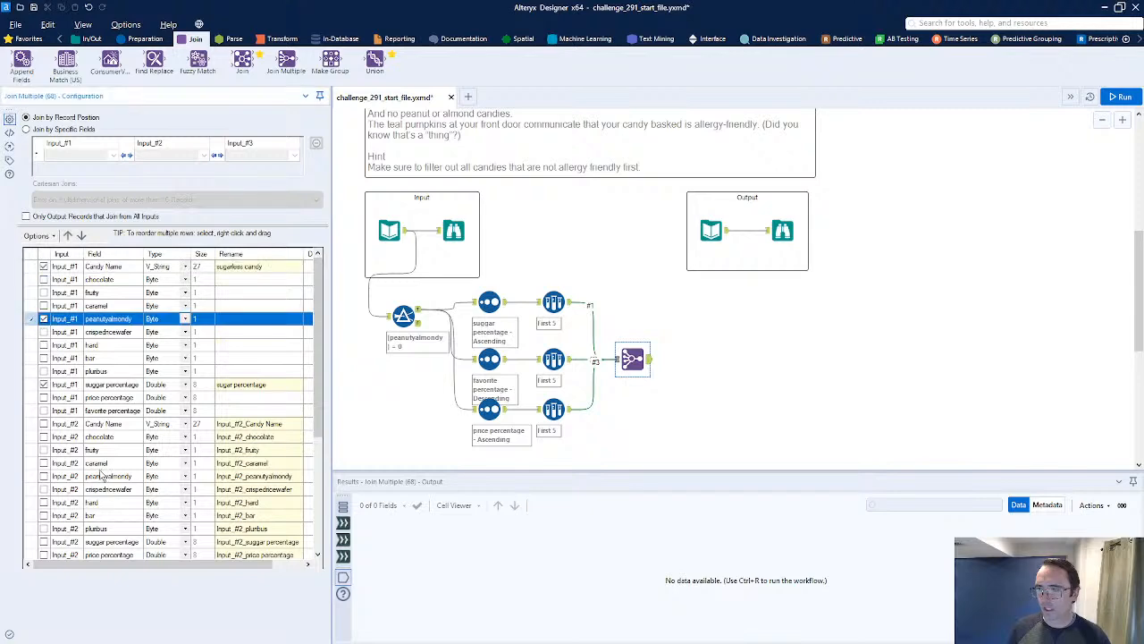
key("ctrl+r")
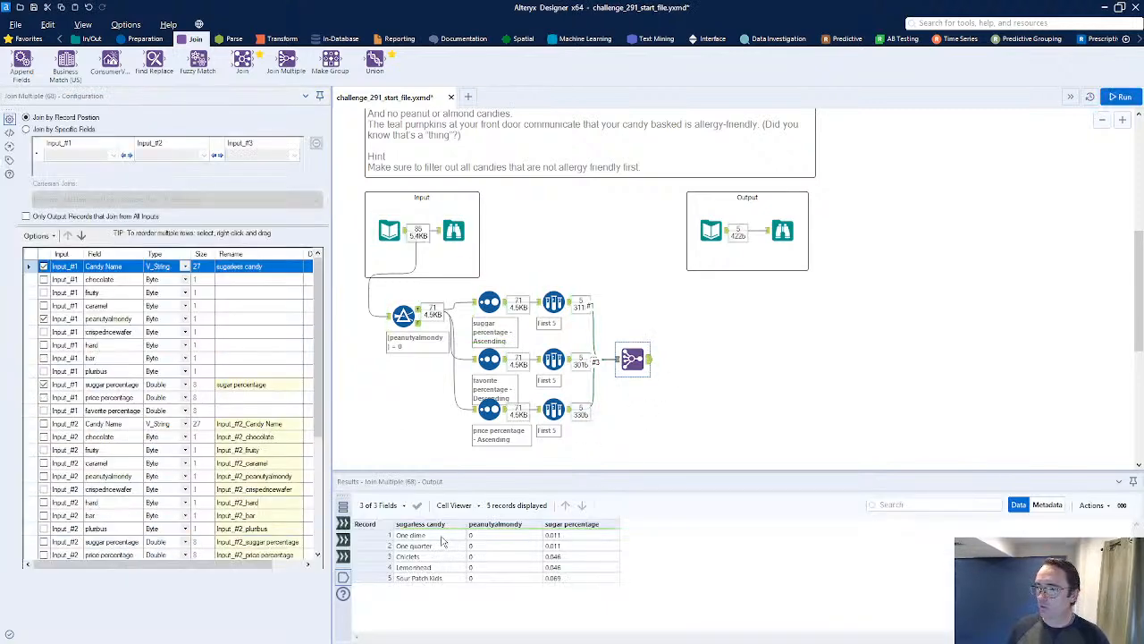
left_click_drag(442, 536, 542, 586)
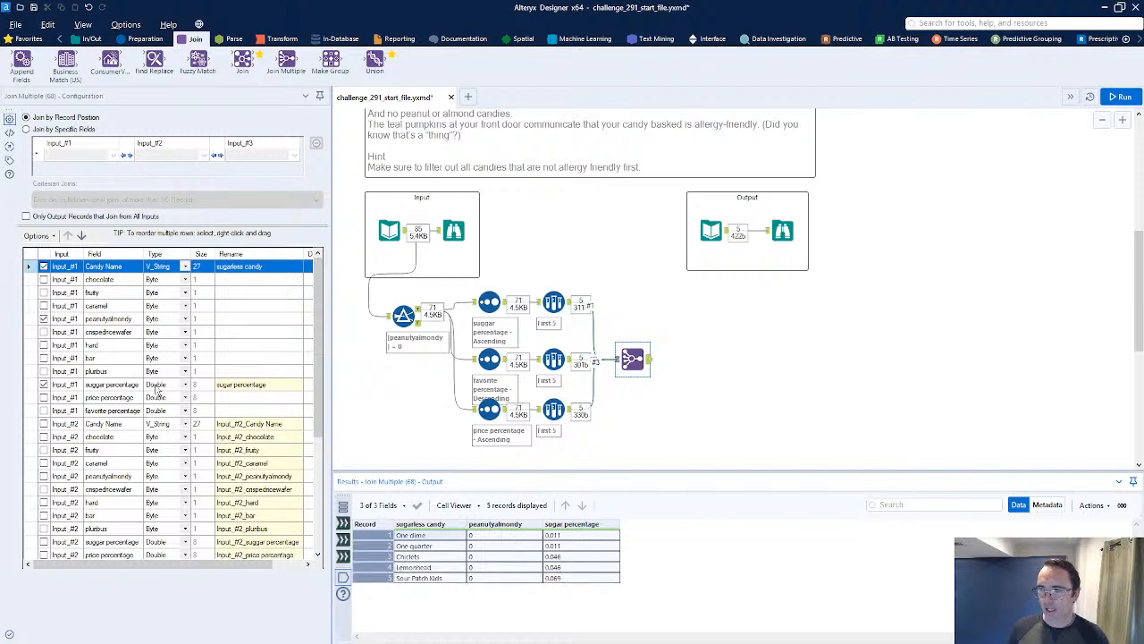
Step: Include Candy Name and peanutyalmondy from Input #2 in the join, renaming Candy Name to "favorite candy"
left_click(52, 425)
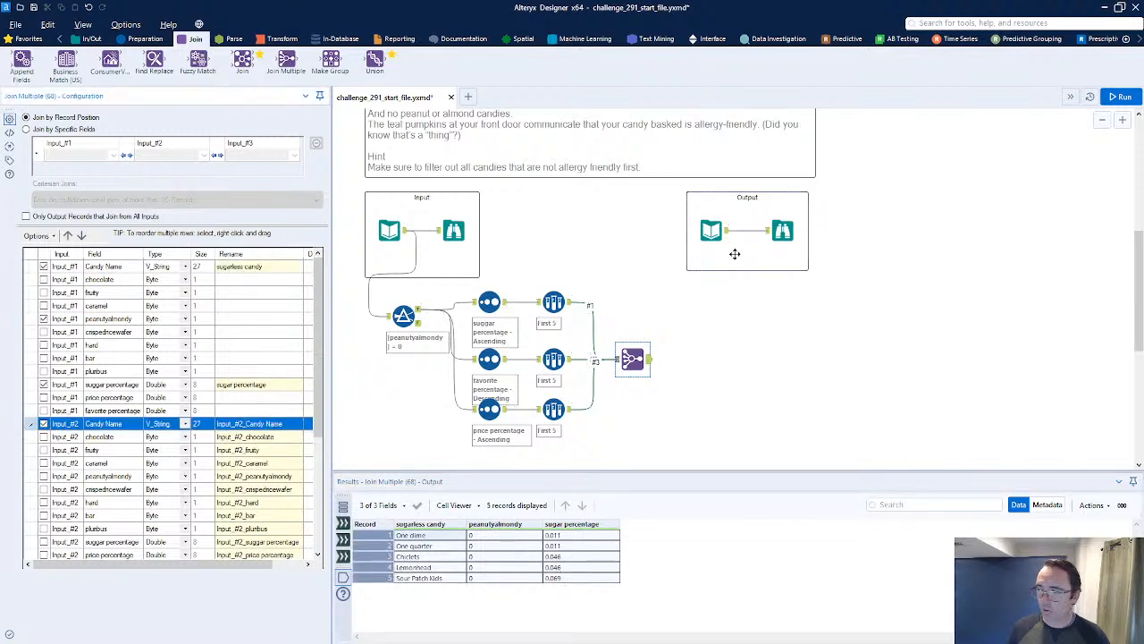
left_click(781, 231)
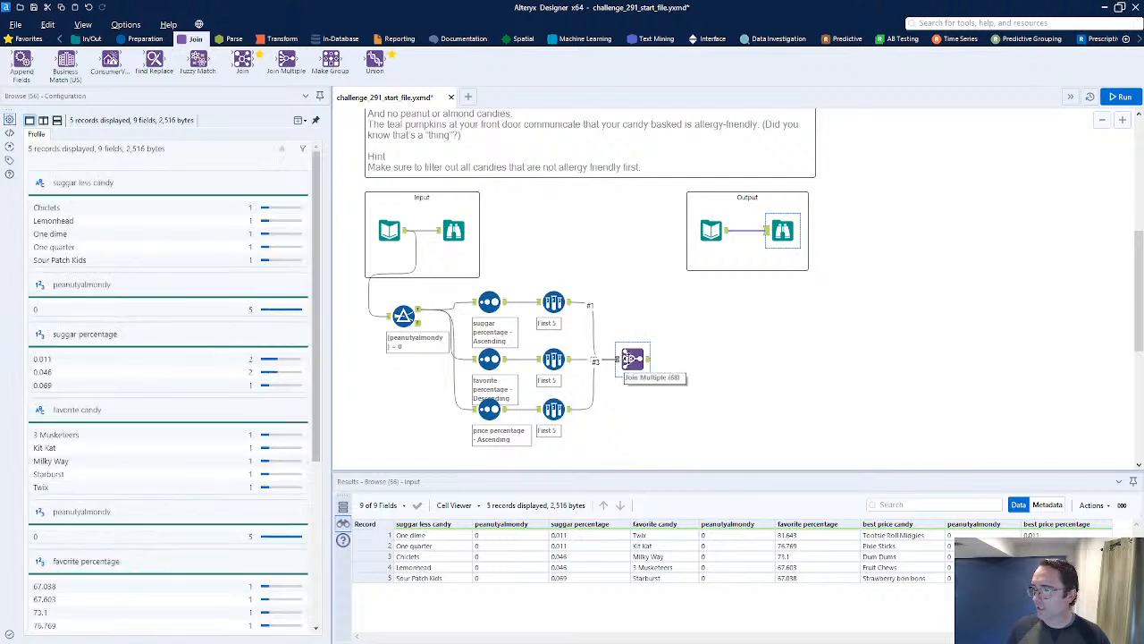
left_click(630, 358)
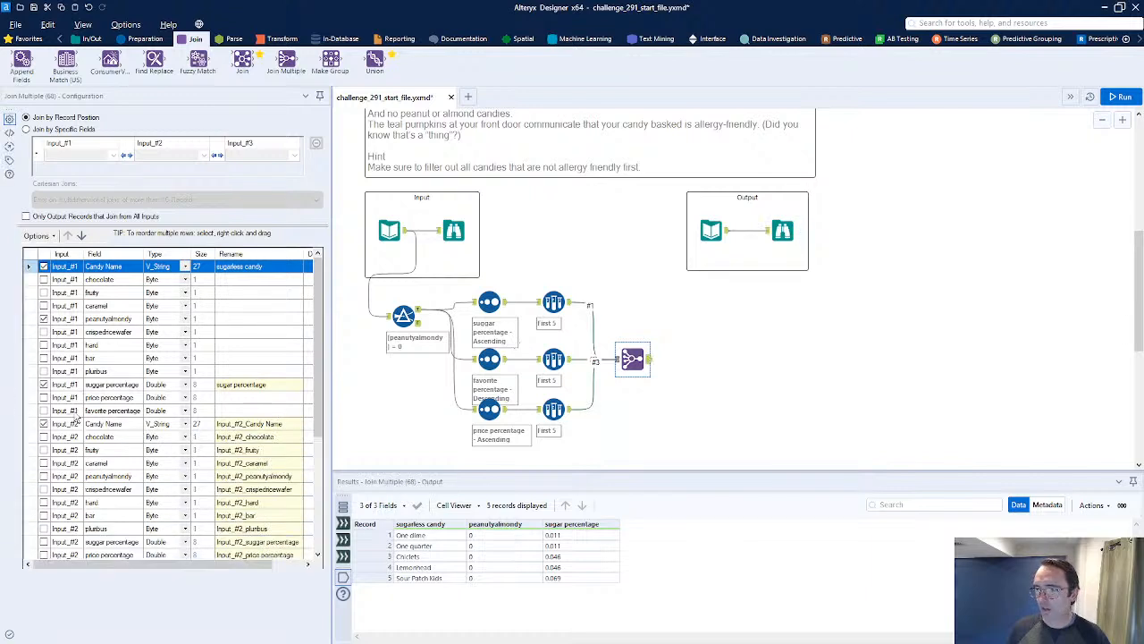
left_click(239, 426)
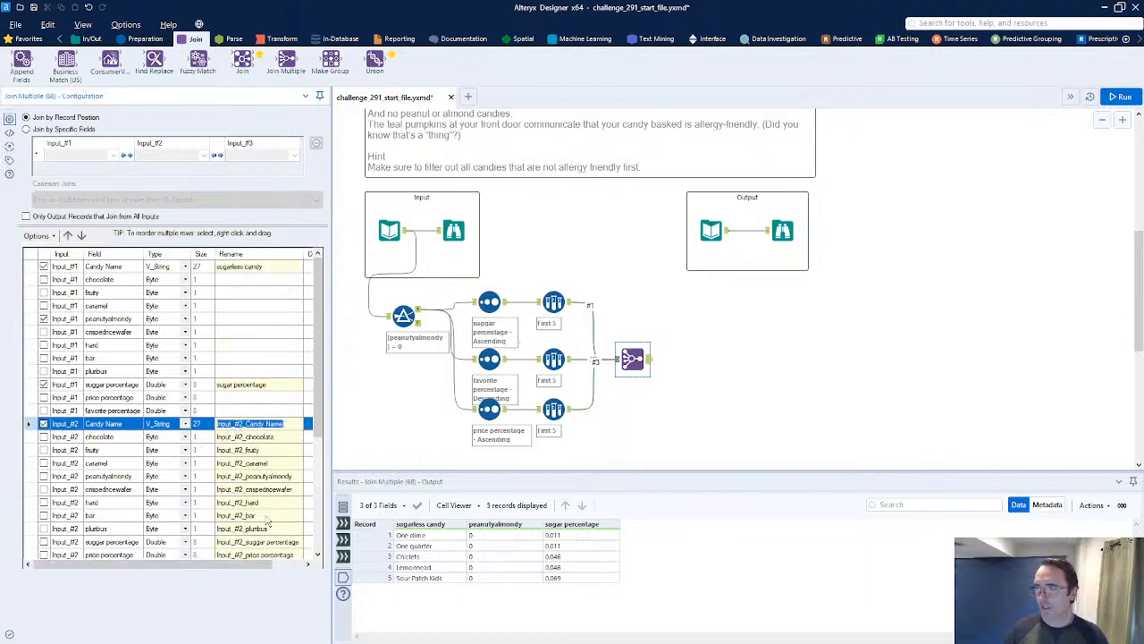
type("favorite candy")
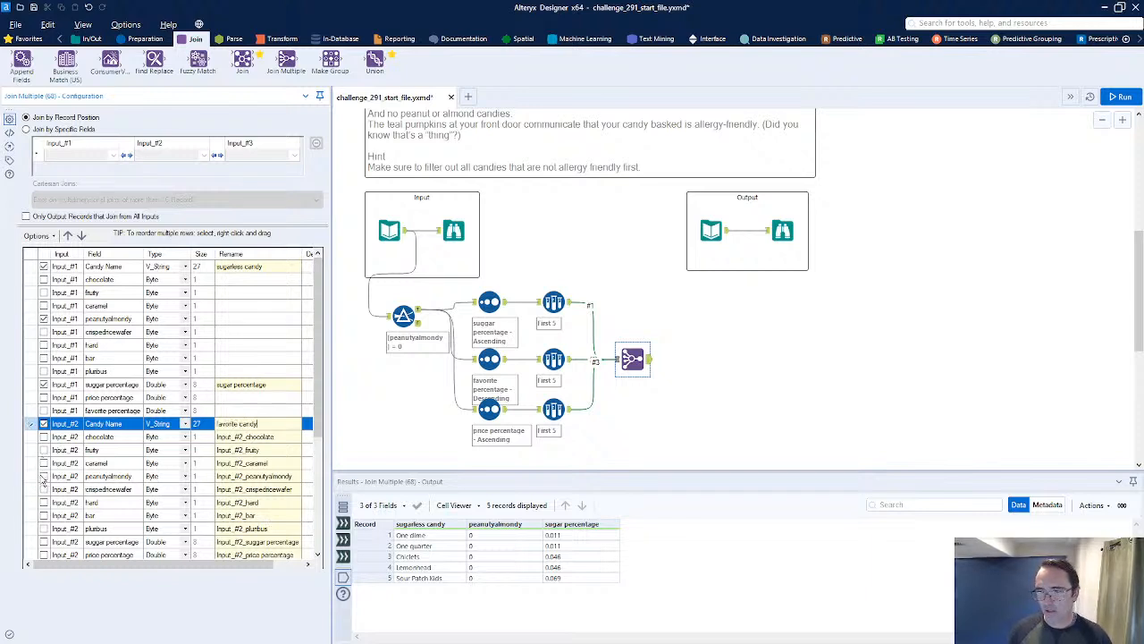
left_click(43, 476)
Step: Examine how the repeated peanutyalmondy columns are named in the expected output's data and metadata
left_click(784, 231)
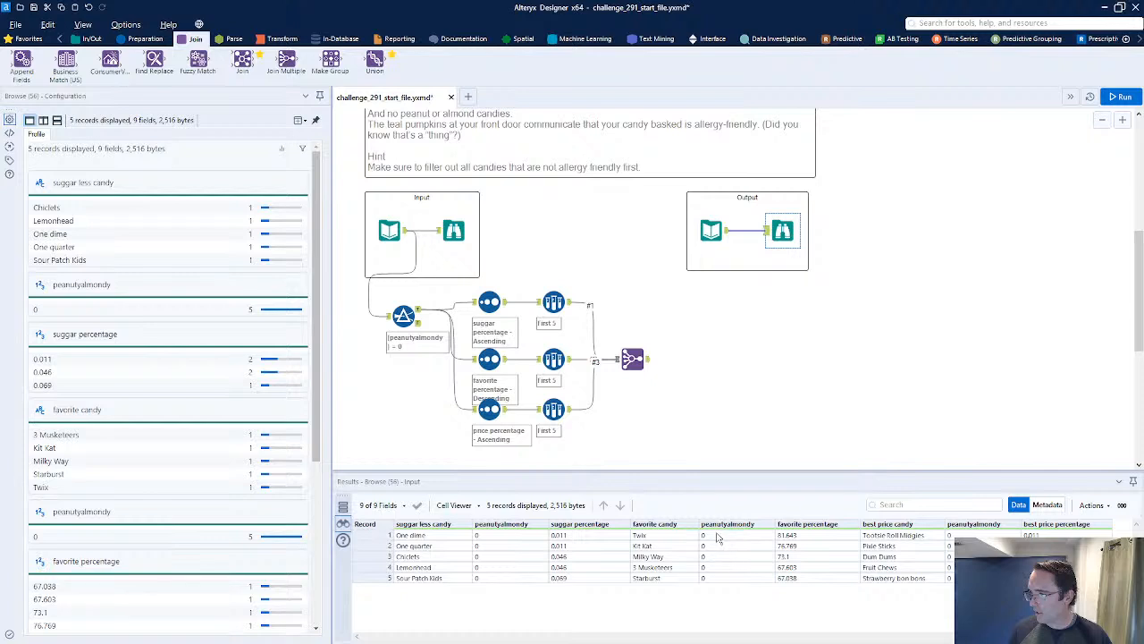
left_click(711, 231)
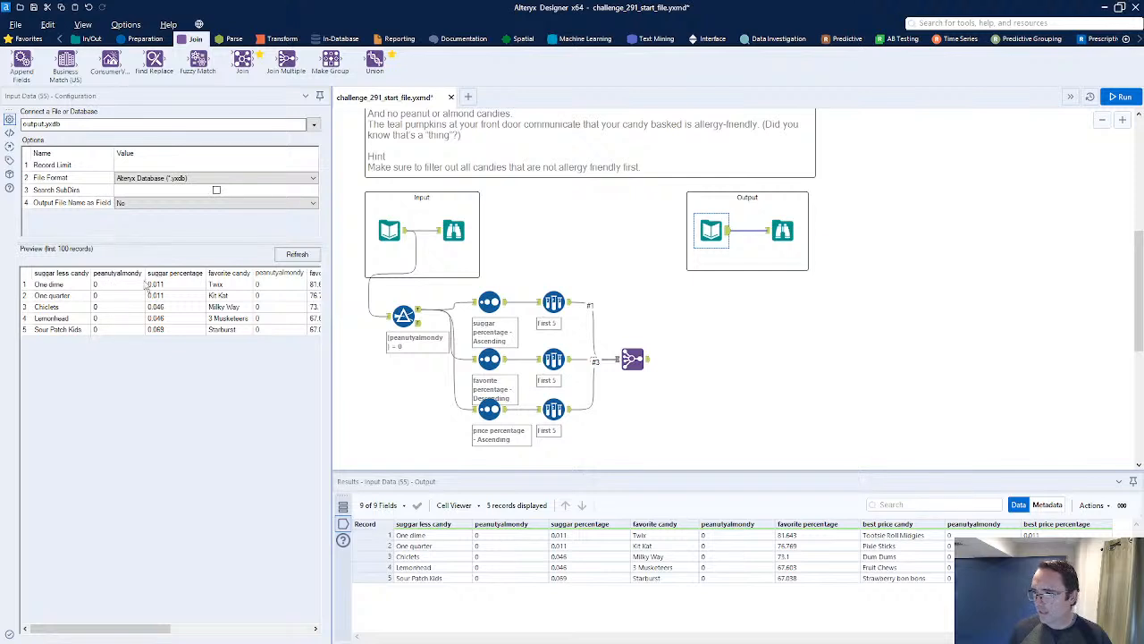
left_click(278, 286)
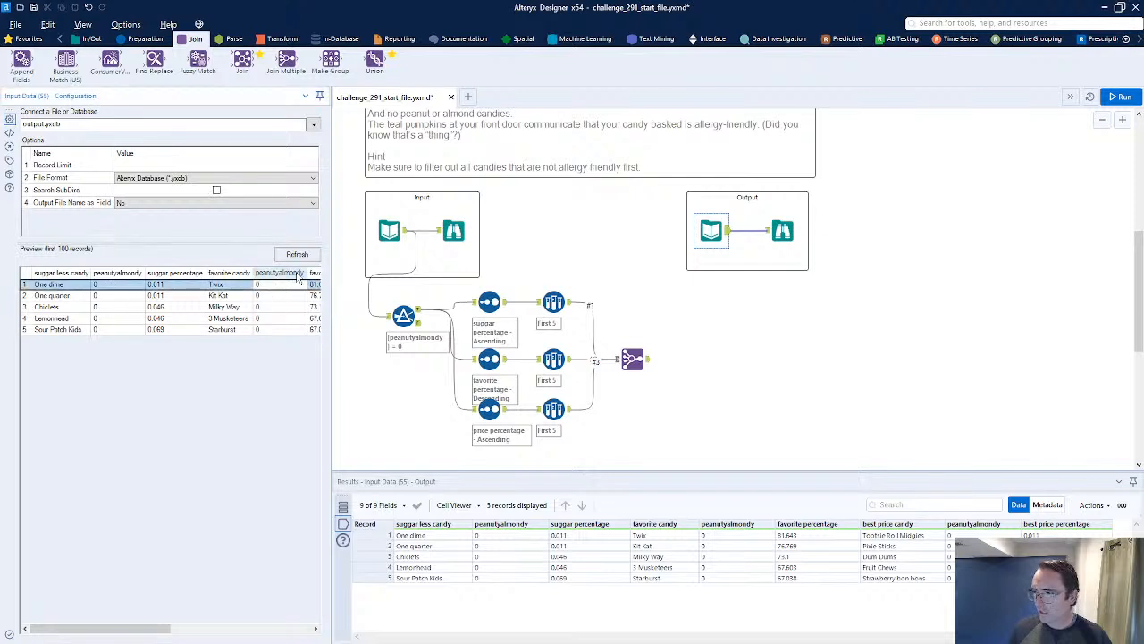
left_click(301, 296)
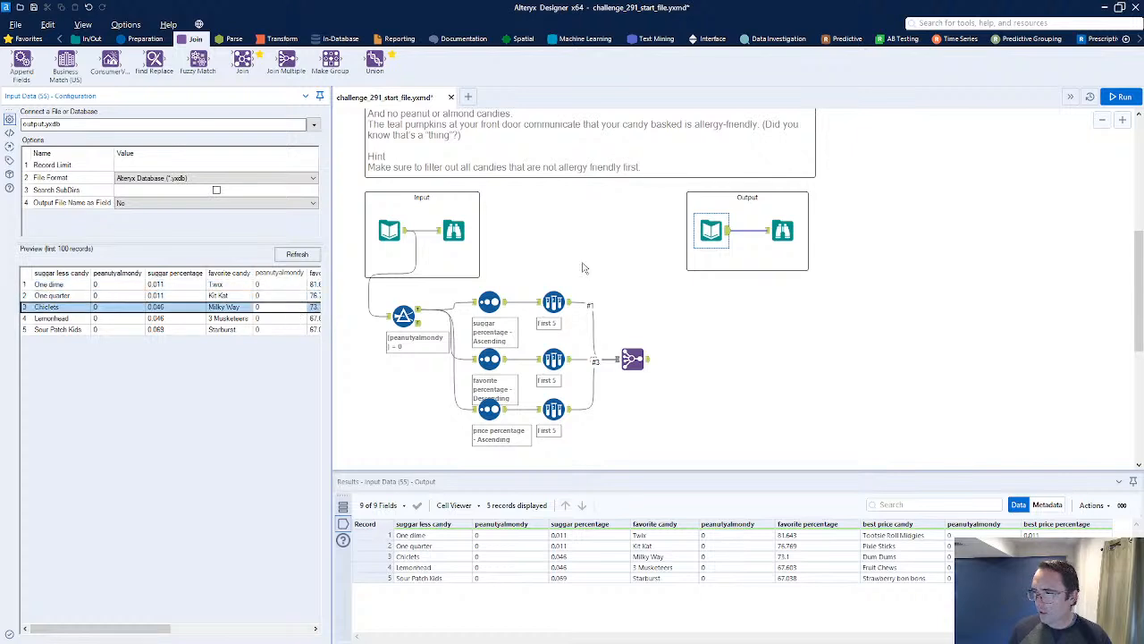
left_click(786, 249)
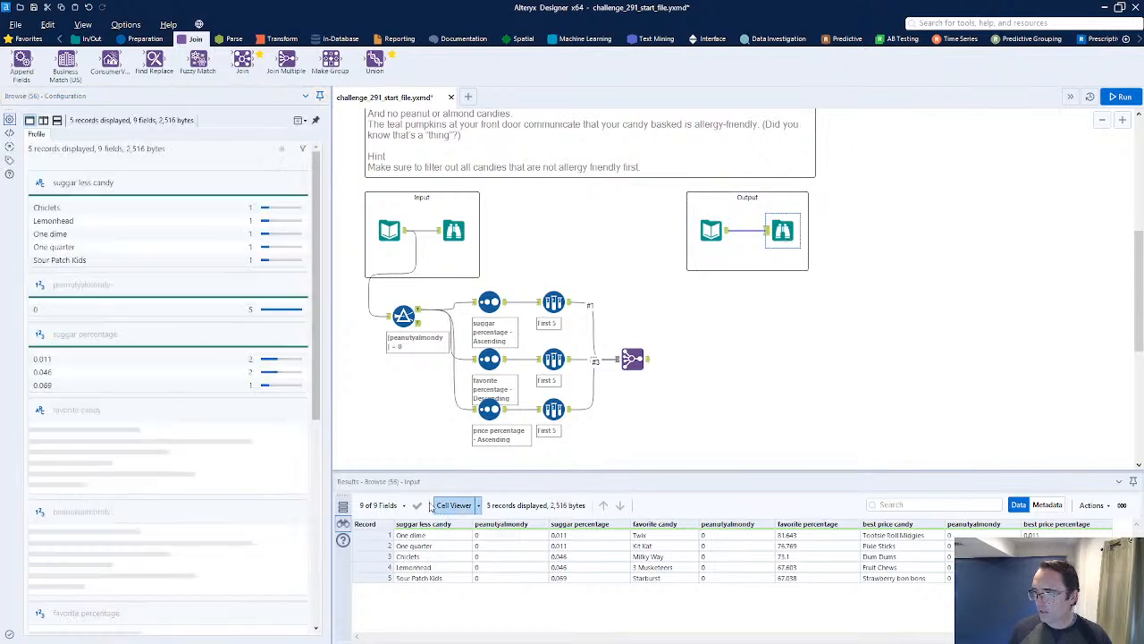
left_click(1049, 506)
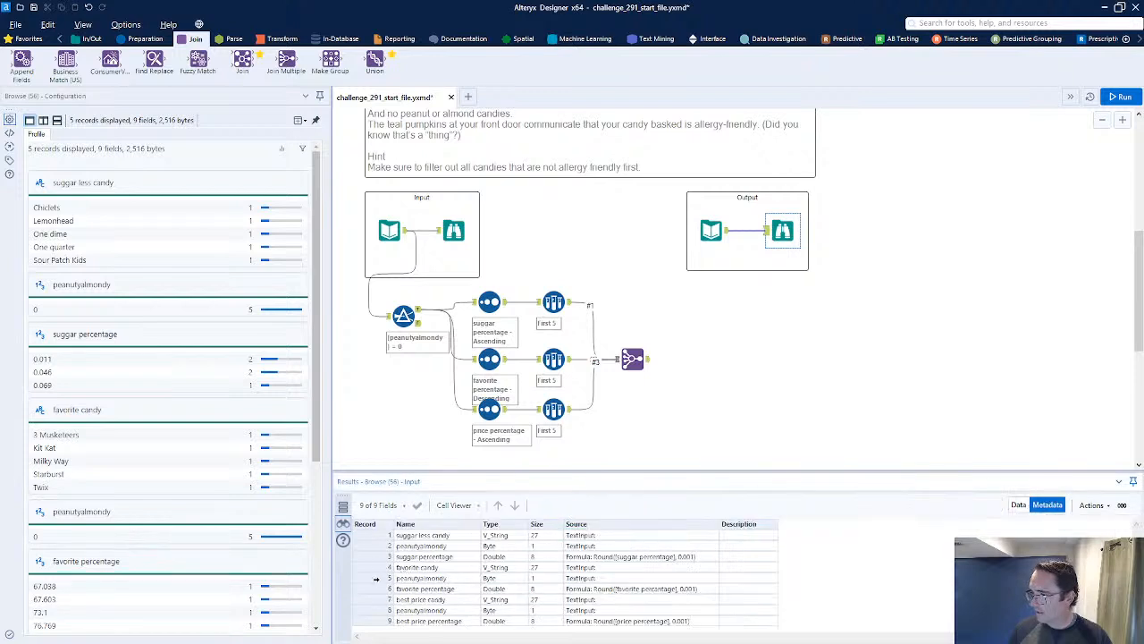
left_click(377, 579)
left_click(375, 610, "ctrl")
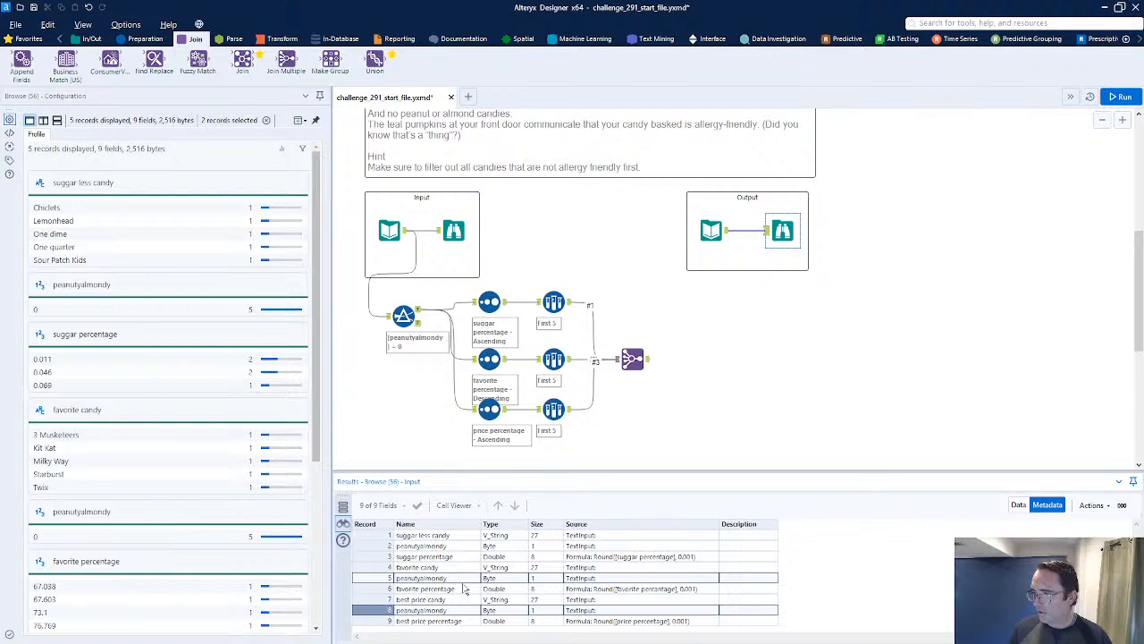
left_click(374, 545, "ctrl")
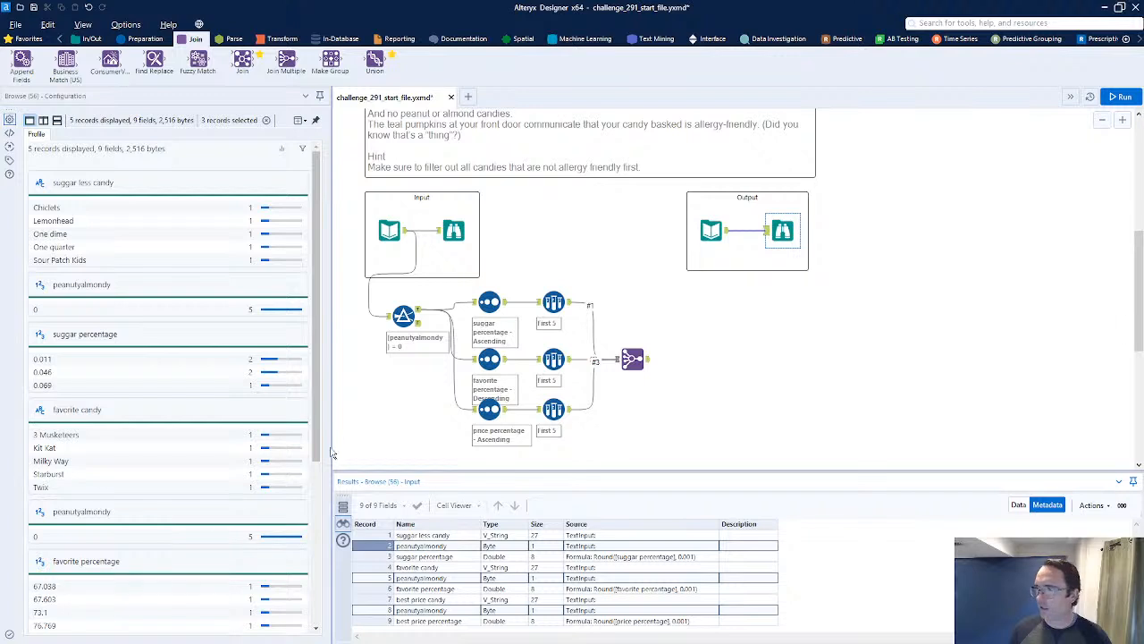
Step: Clear the rename of Input #2's peanutyalmondy field in the Join Multiple tool
left_click(645, 361)
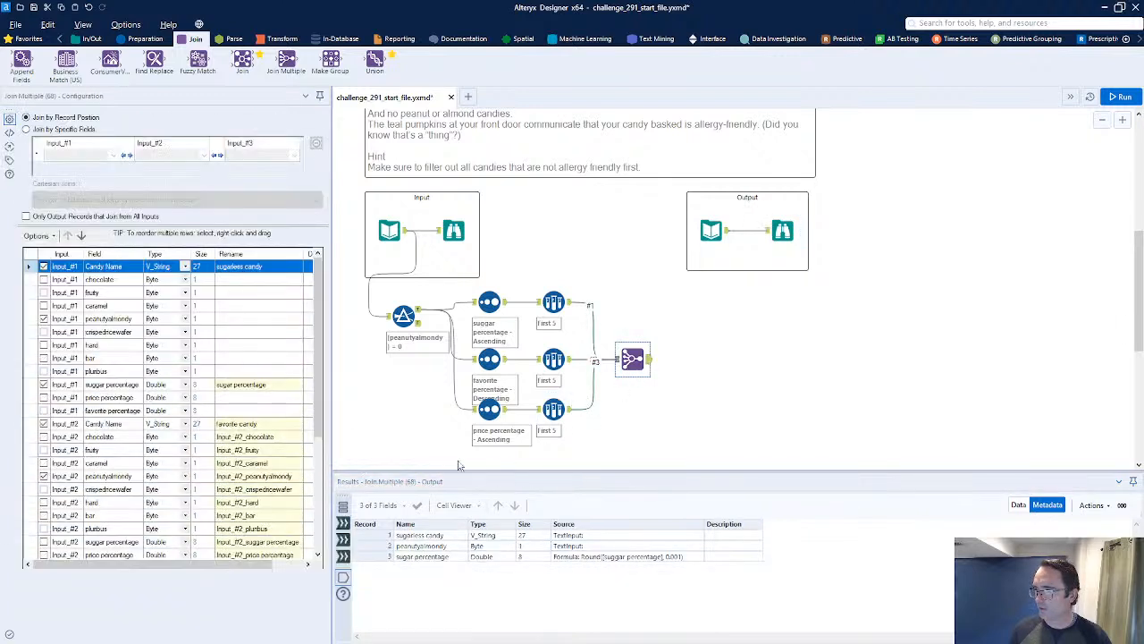
left_click(229, 479)
key("BackSpace")
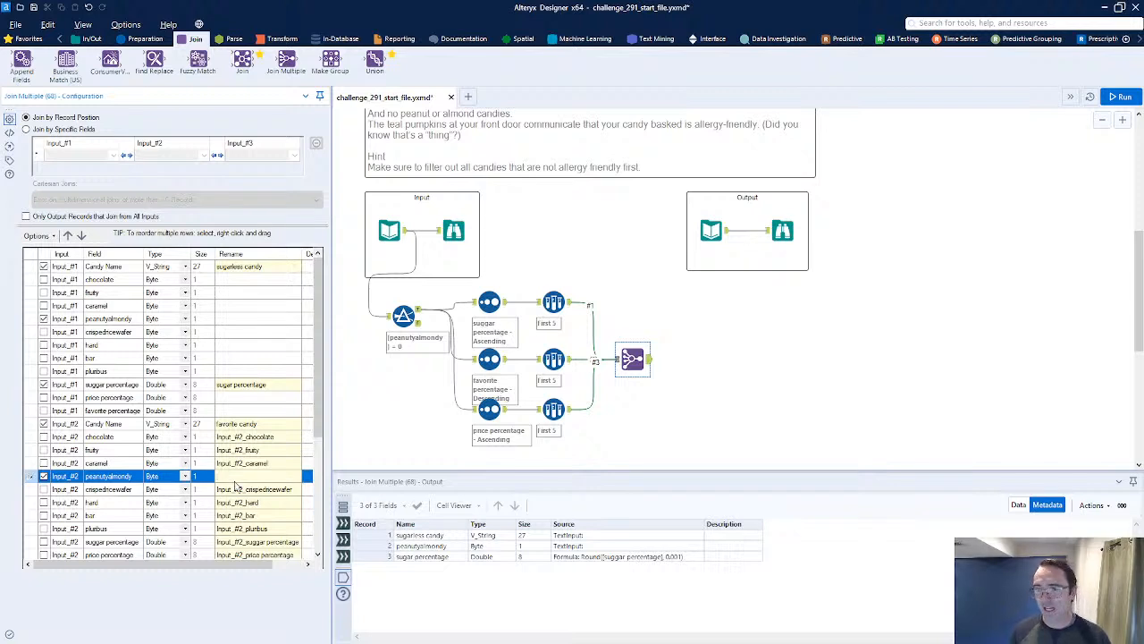
Step: Include favorite percentage from Input #2 in the join and clear its prefixed rename
scroll(202, 470, "down", 2)
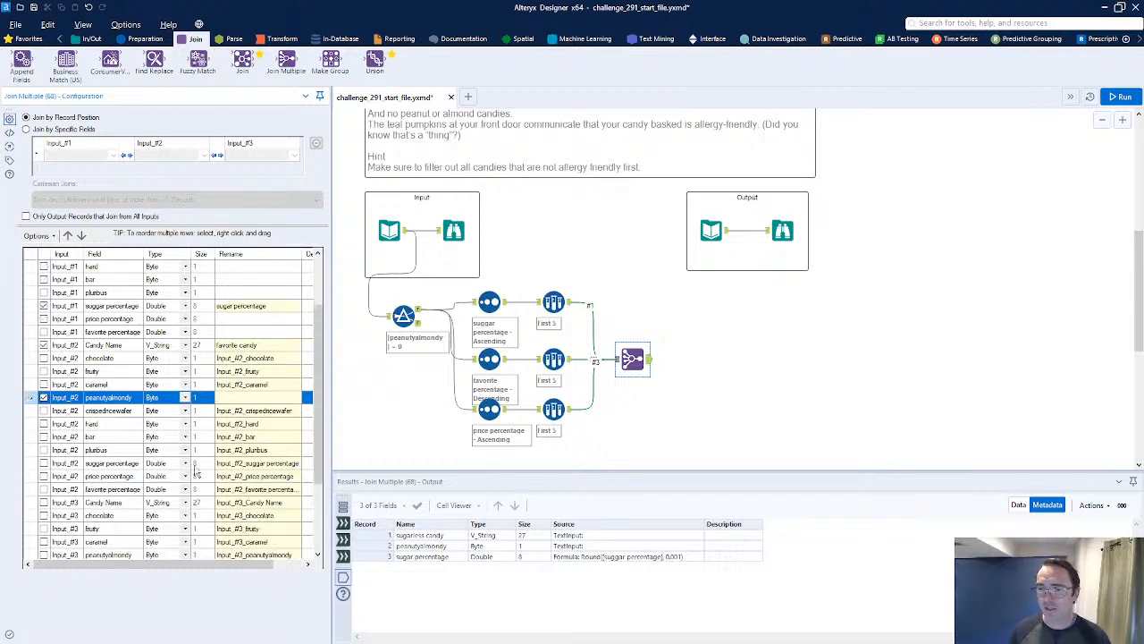
left_click(44, 490)
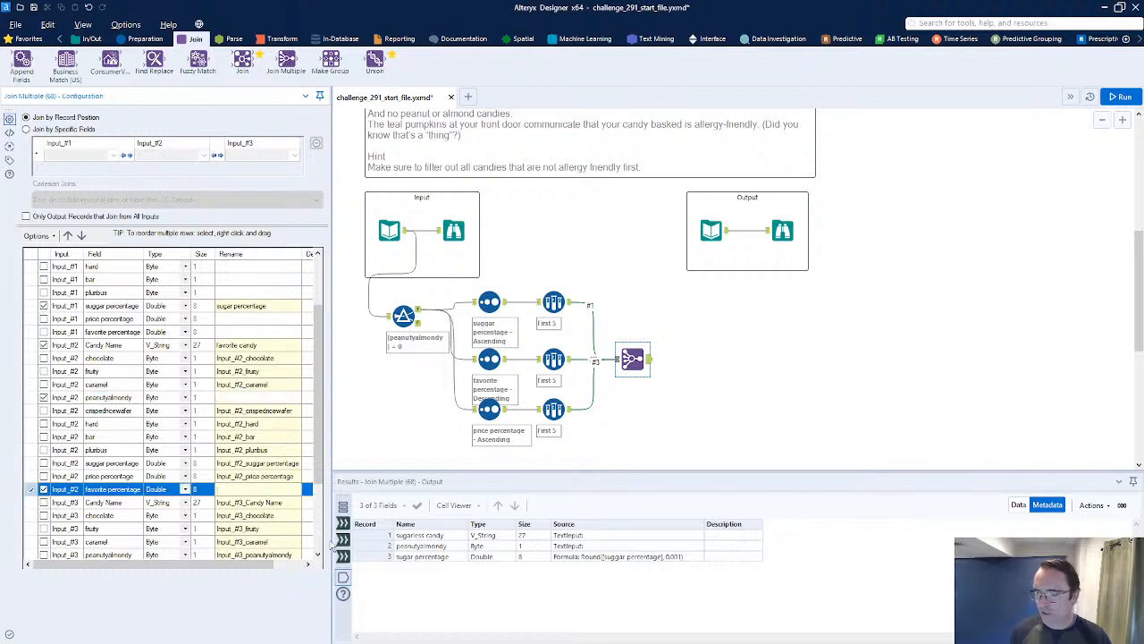
scroll(311, 533, "down", 3)
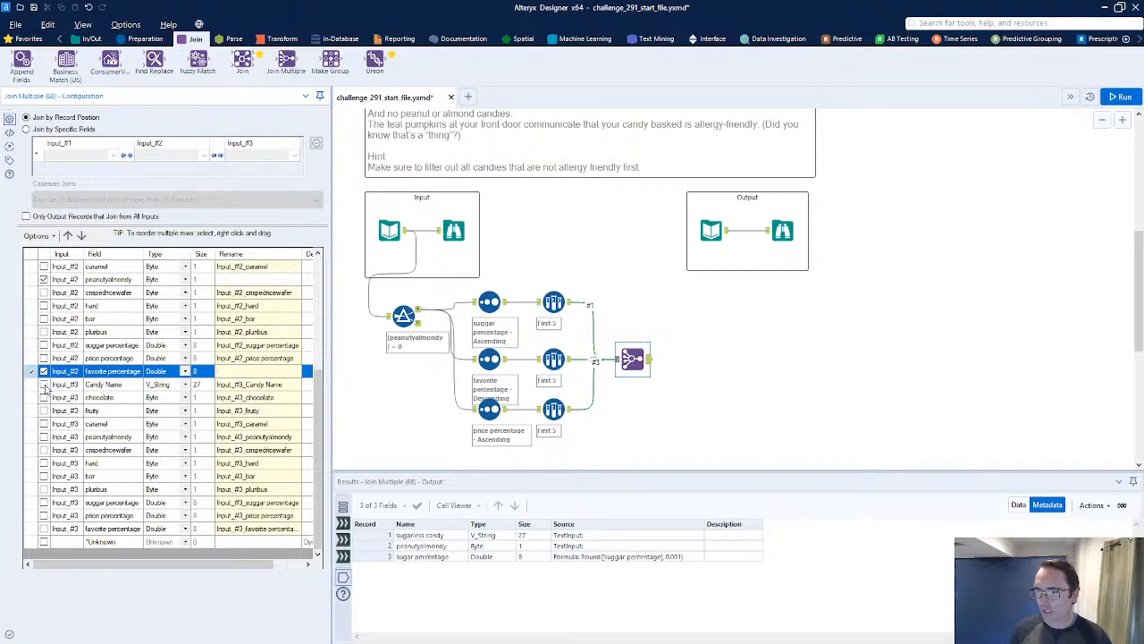
Step: Include Candy Name from Input #3 in the join and rename it "best price candy" as in the expected output
left_click(44, 385)
left_click(782, 230)
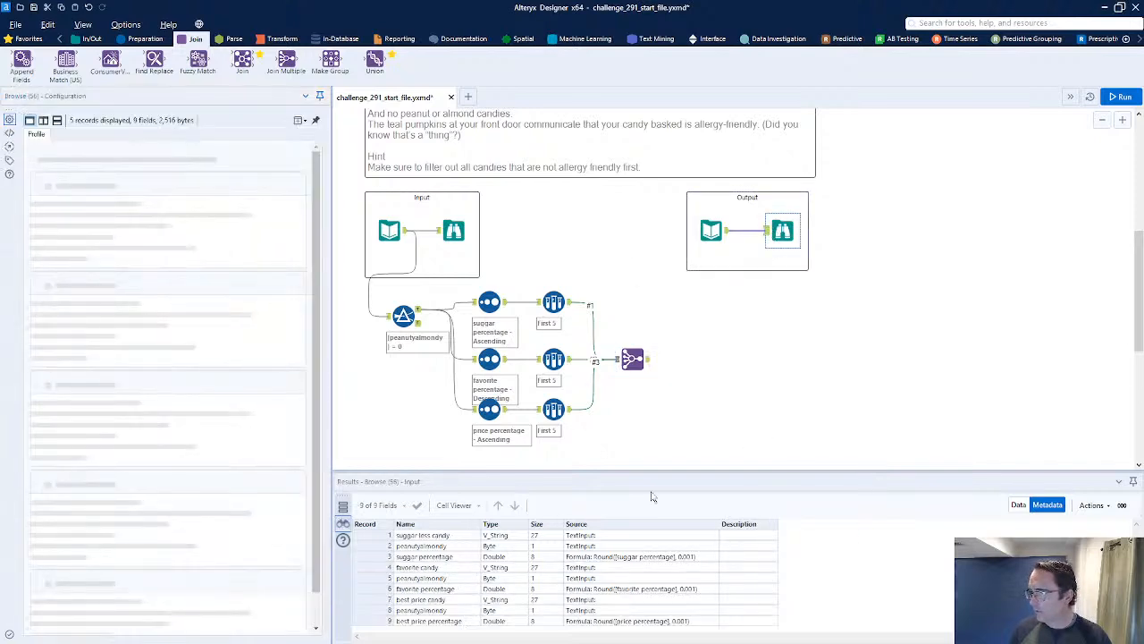
left_click(1018, 504)
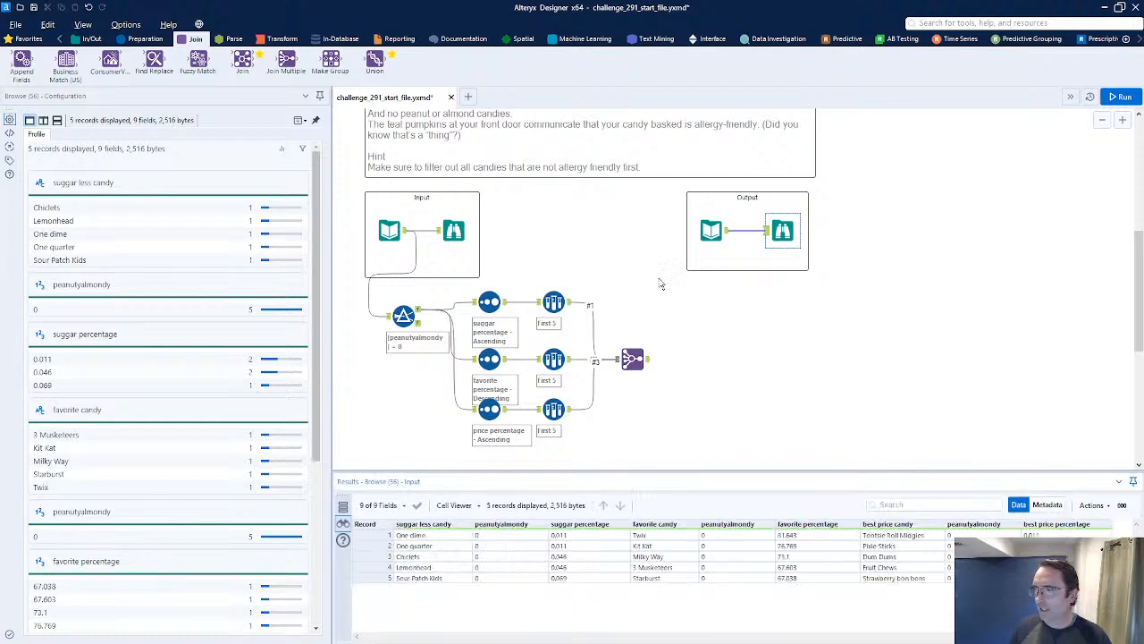
left_click(640, 359)
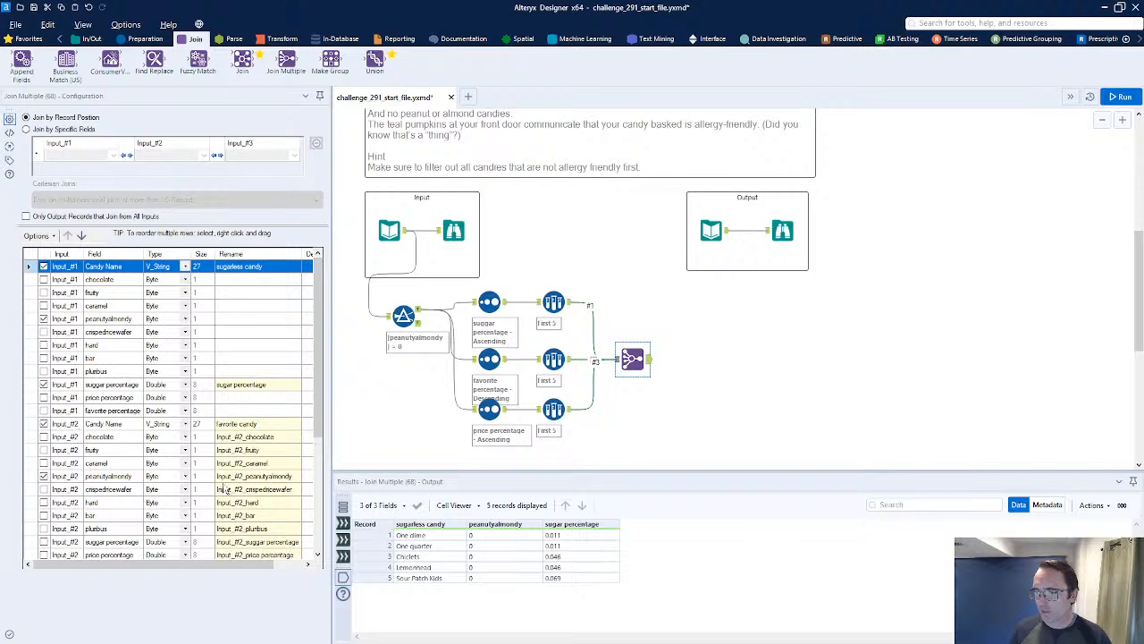
scroll(164, 488, "down", 4)
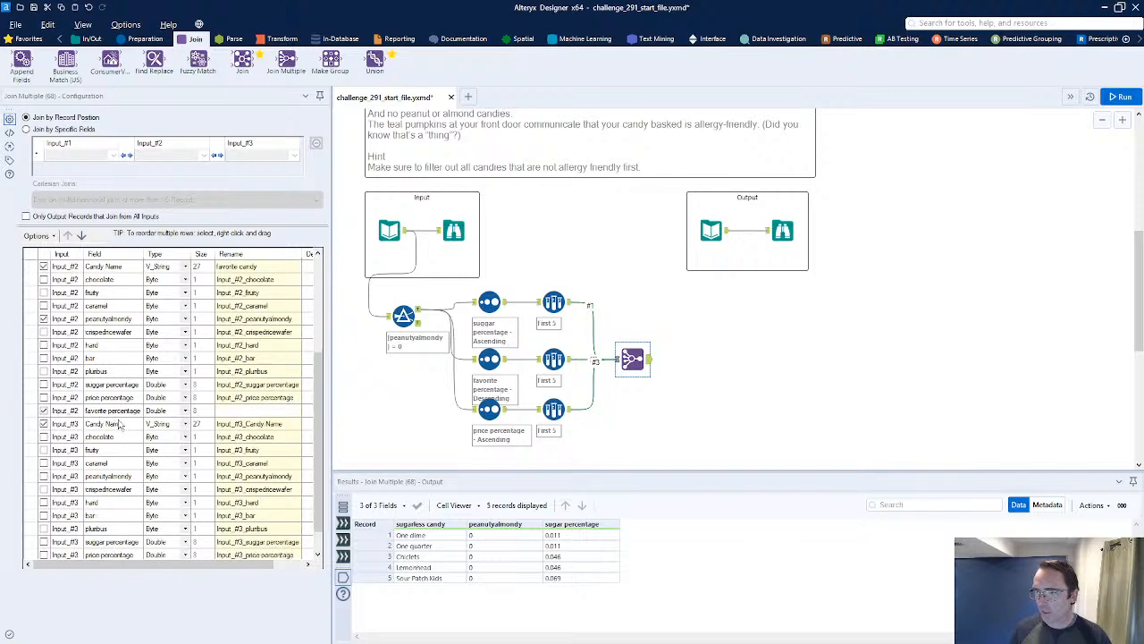
left_click(228, 426)
type("best price candy")
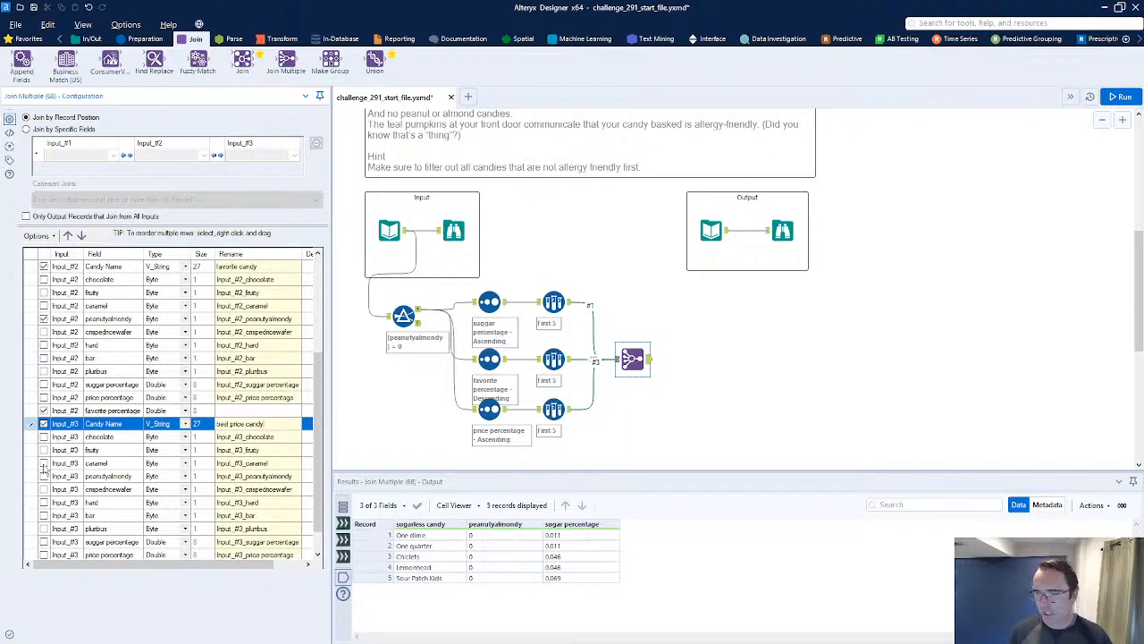
Step: Include peanutyalmondy from Input #3 in the join and clear the prefixed renames of the Input #3 and Input #2 peanutyalmondy fields
left_click(52, 476)
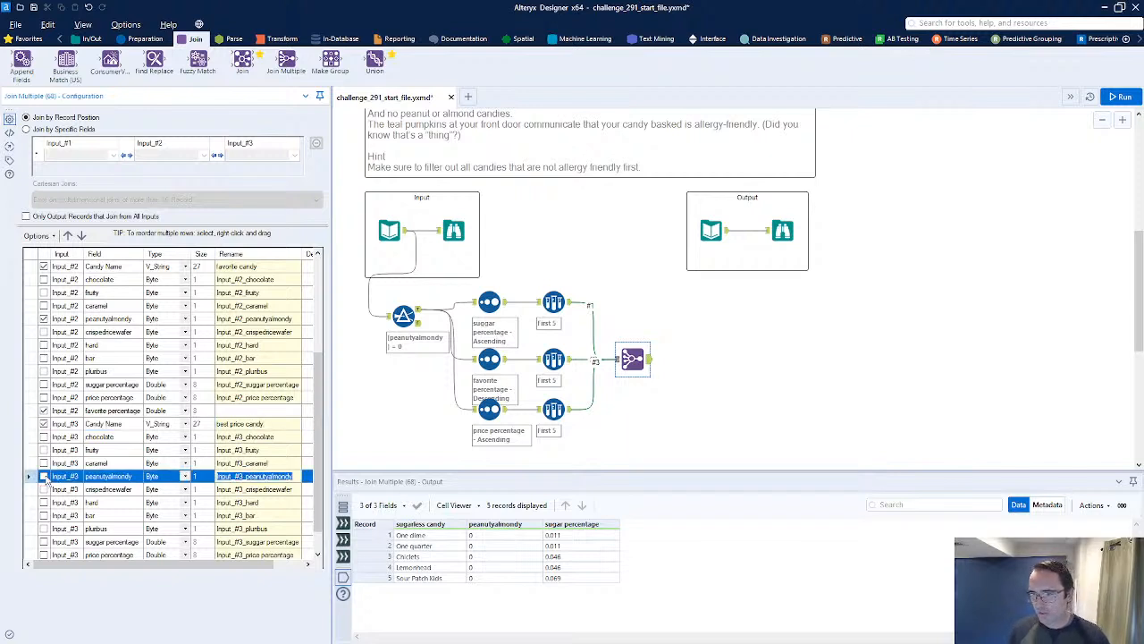
left_click(243, 478)
key("BackSpace")
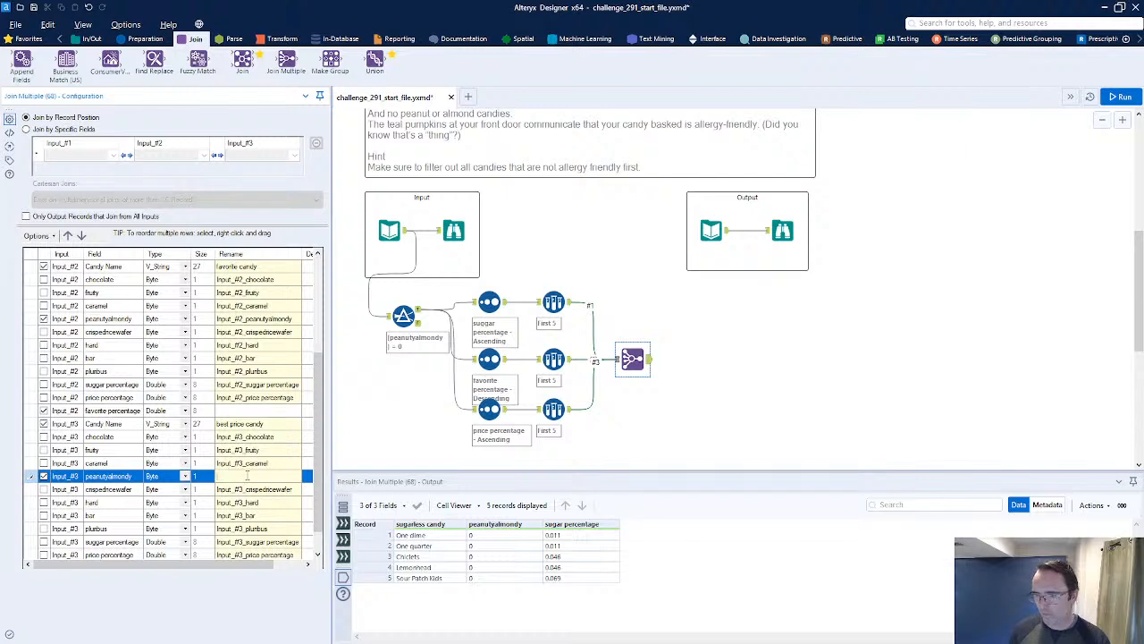
left_click(239, 319)
key("BackSpace")
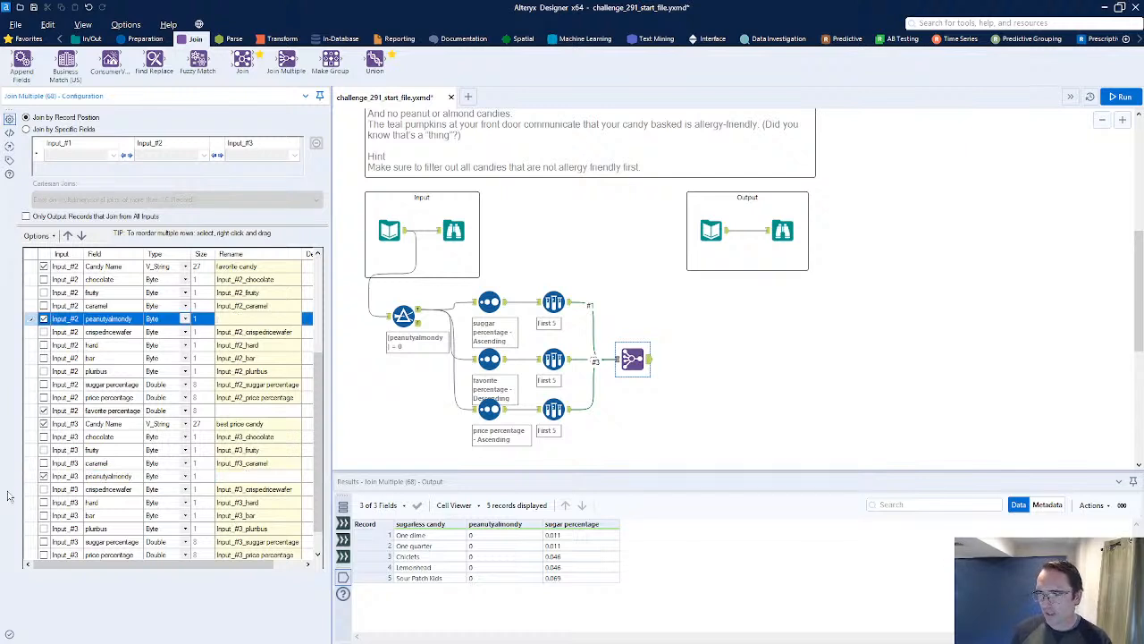
Step: Include price percentage from Input #3 in the join and rename it "best price percentage" as in the expected output
scroll(107, 550, "down", 1)
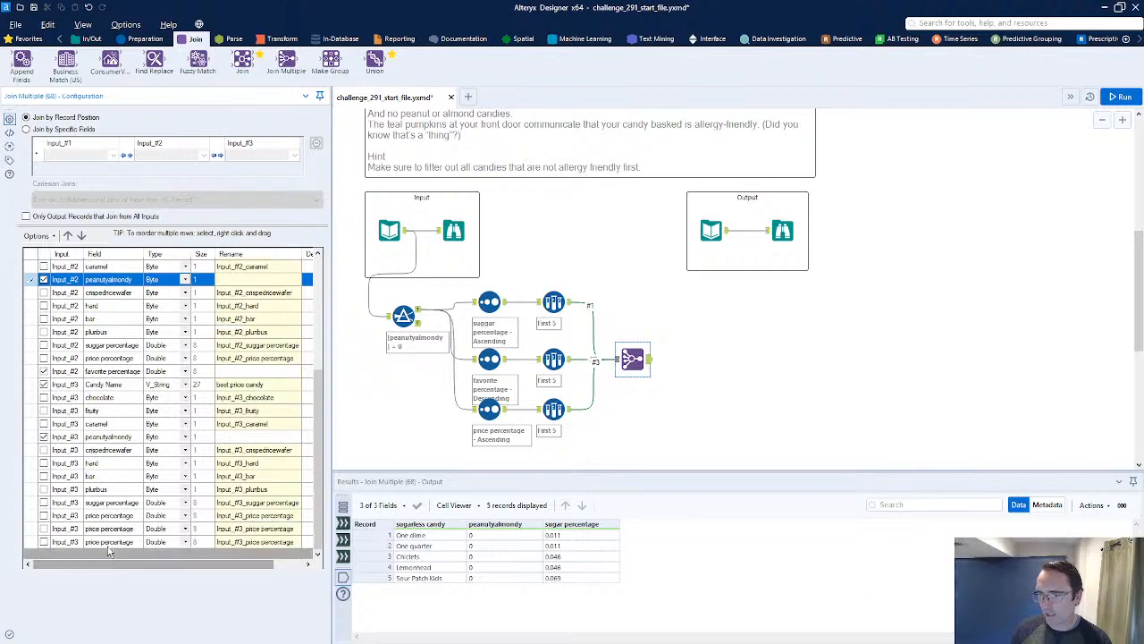
left_click(44, 515)
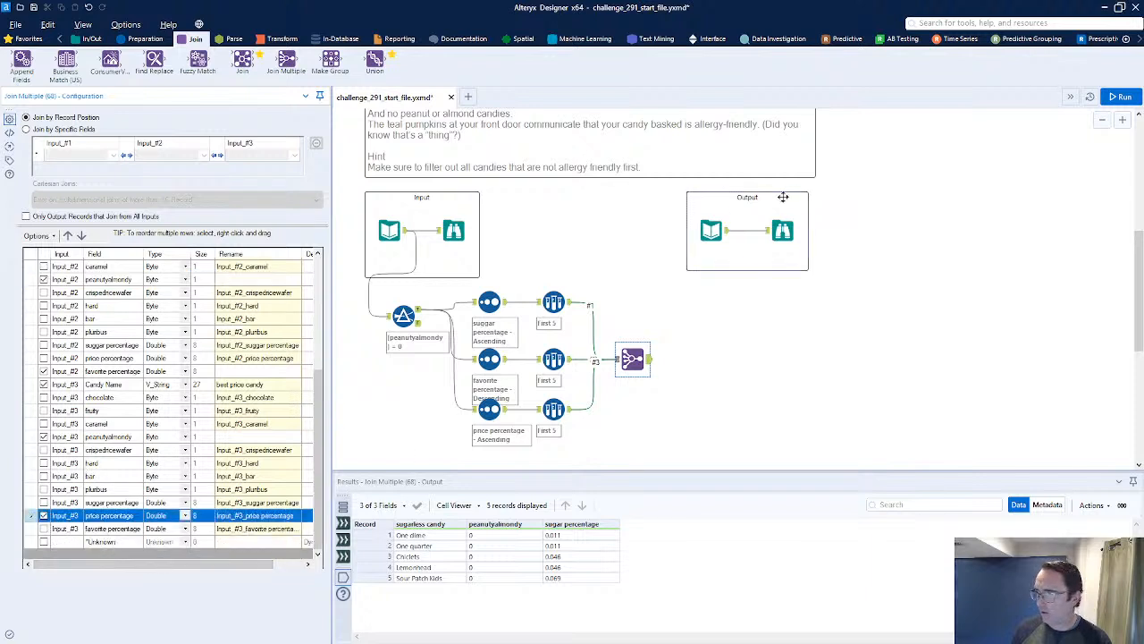
left_click(783, 228)
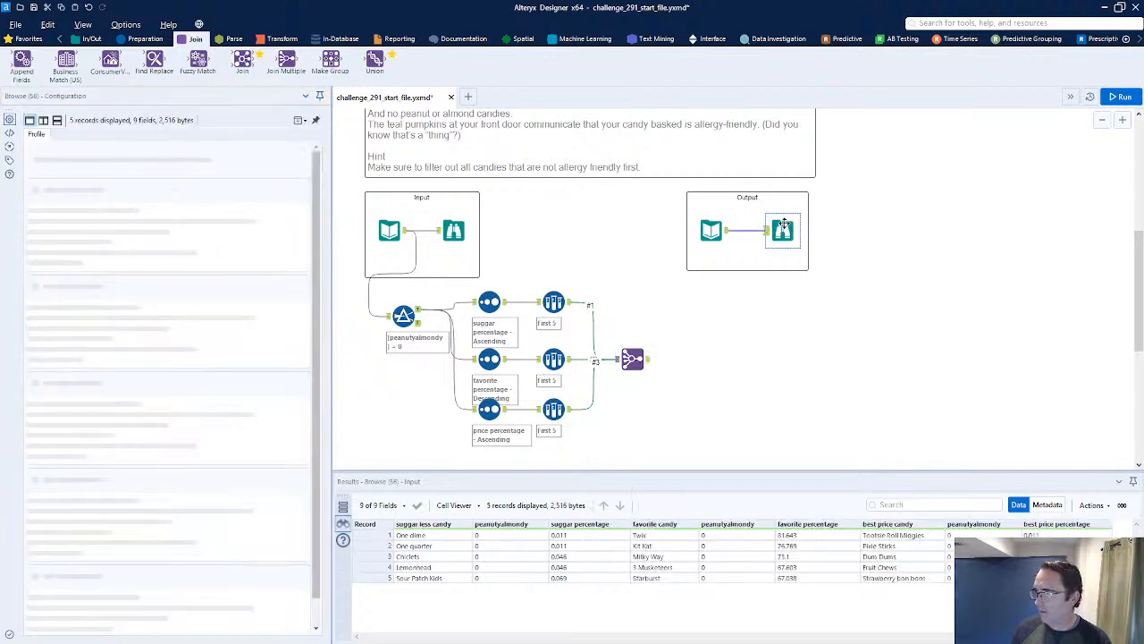
left_click(633, 358)
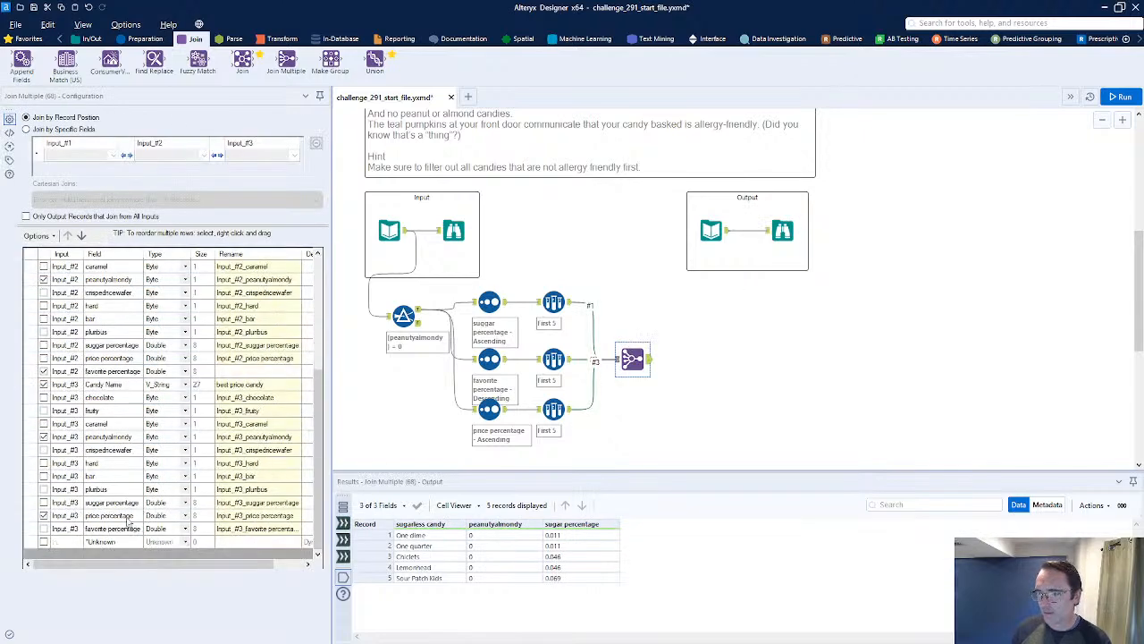
left_click(268, 519)
type("bet")
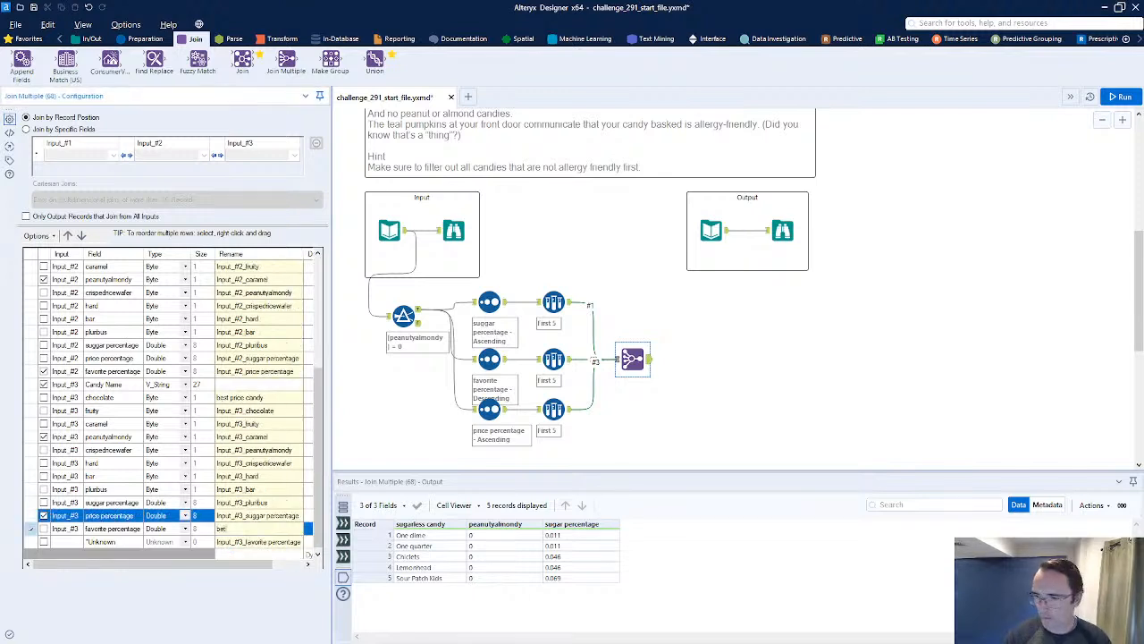
type("t price percentage")
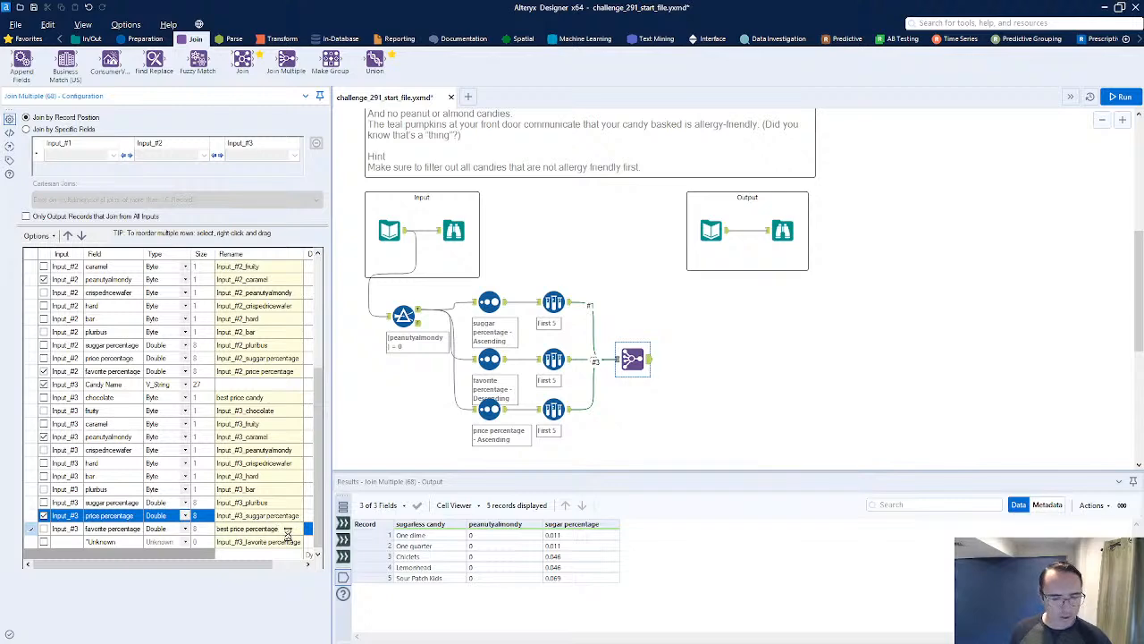
Step: Run the workflow and inspect the Join Multiple output, including its Input #2 peanutyalmondy column
key("ctrl+r")
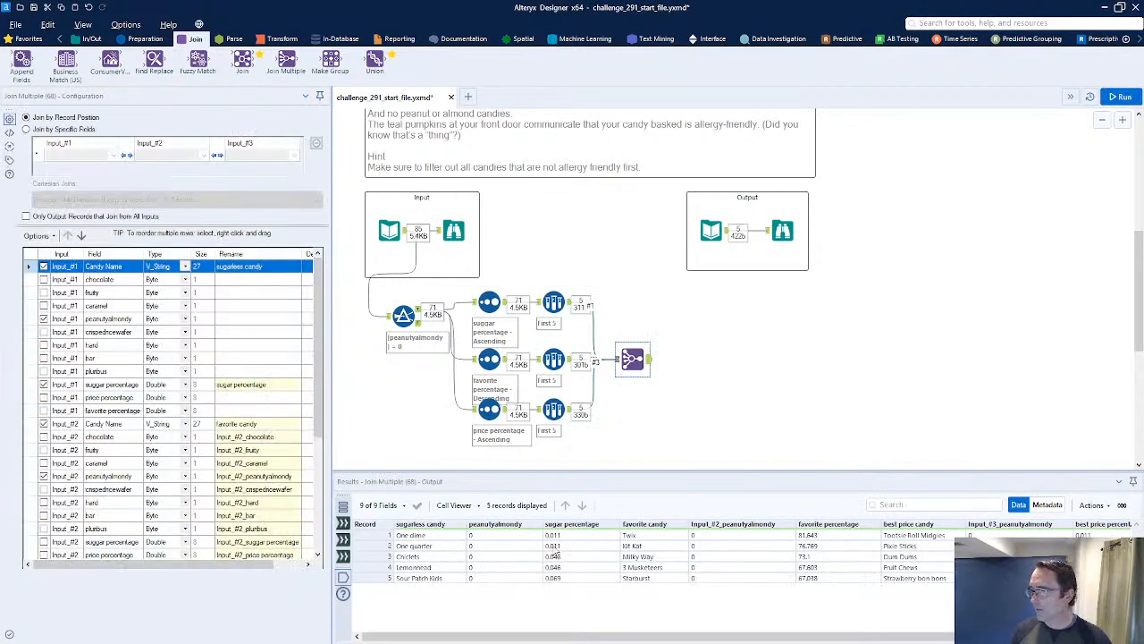
left_click(732, 386)
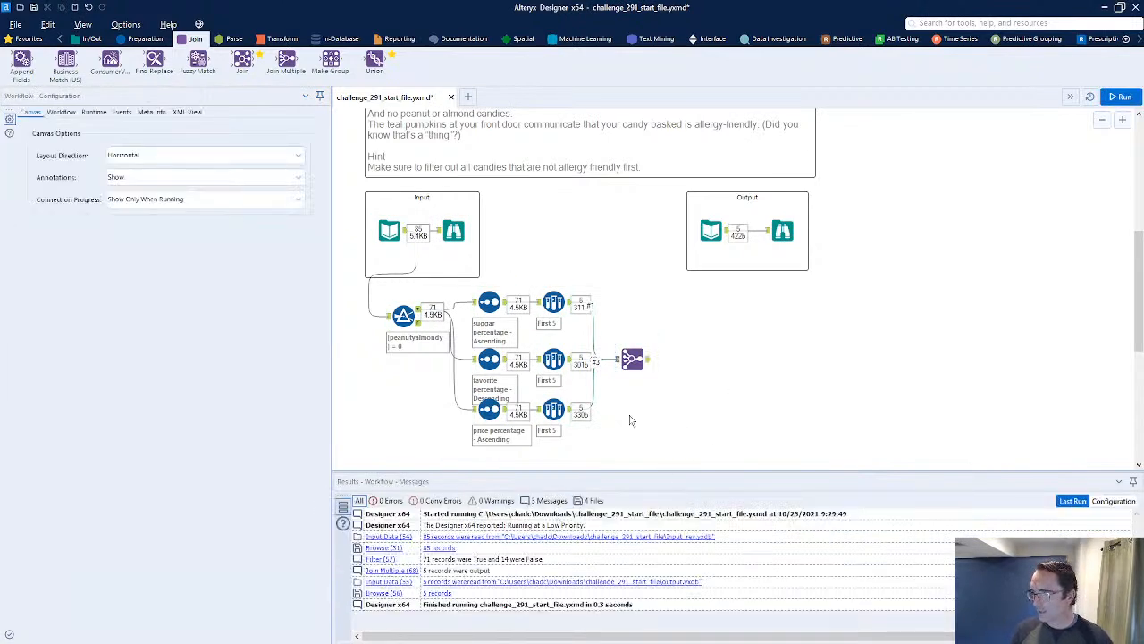
left_click(633, 359)
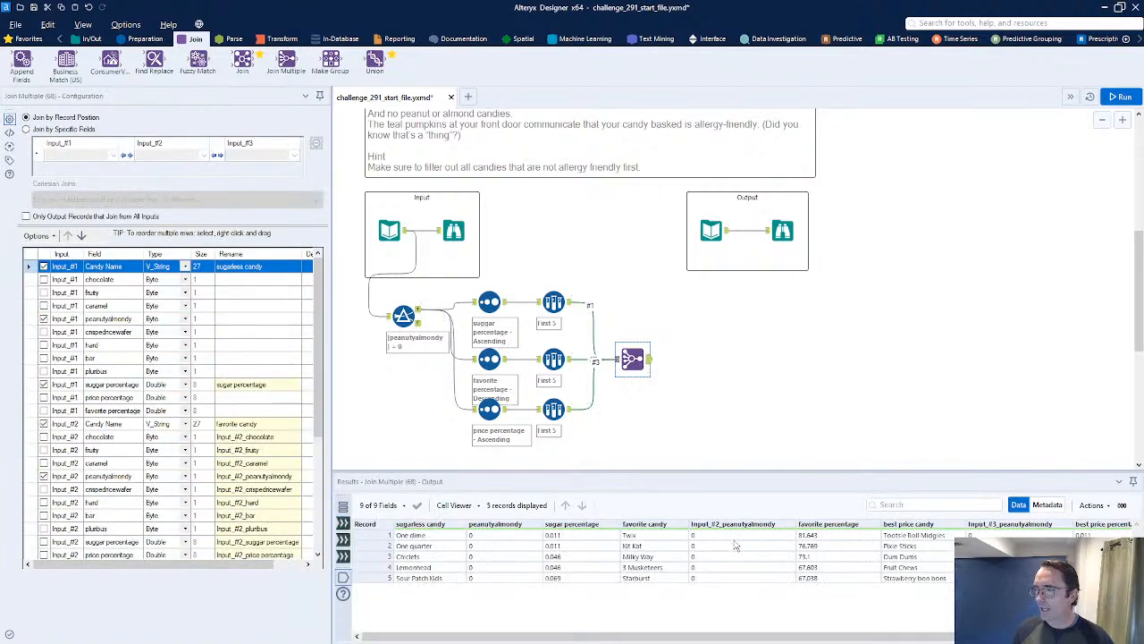
left_click_drag(730, 536, 719, 557)
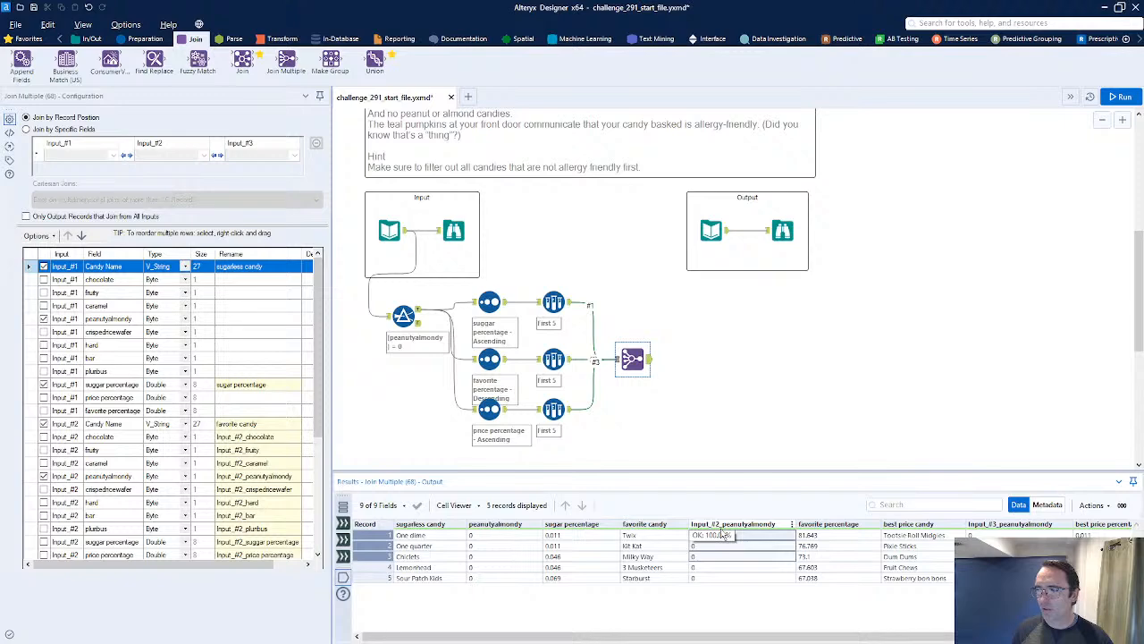
Step: Compare the expected output's columns and records with those produced by the Join Multiple tool
left_click(710, 229)
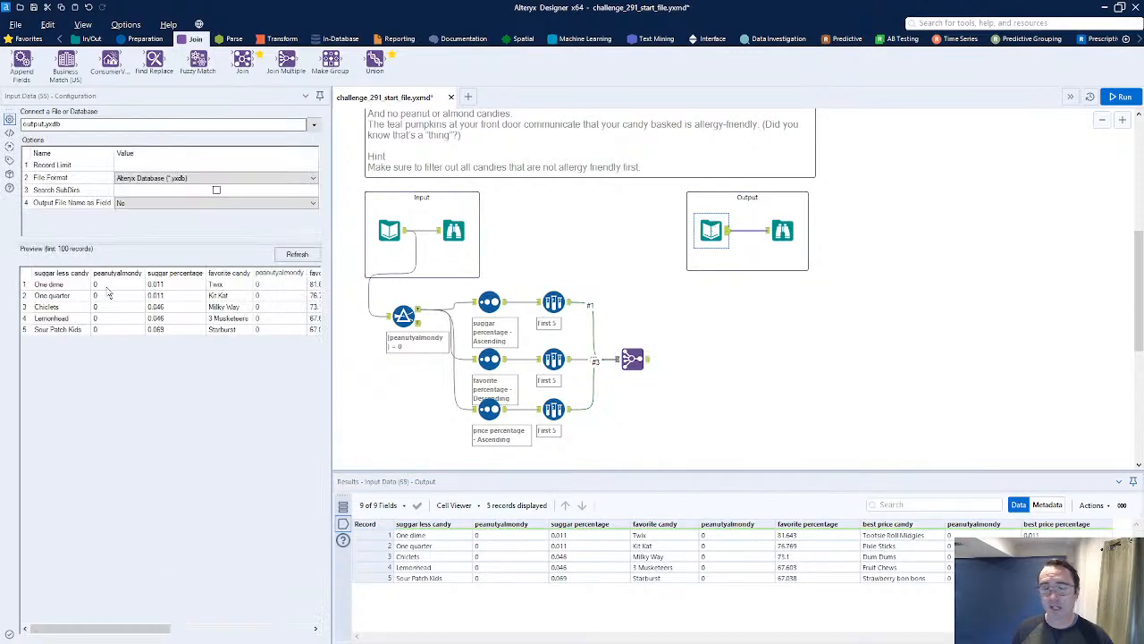
left_click_drag(106, 288, 105, 330)
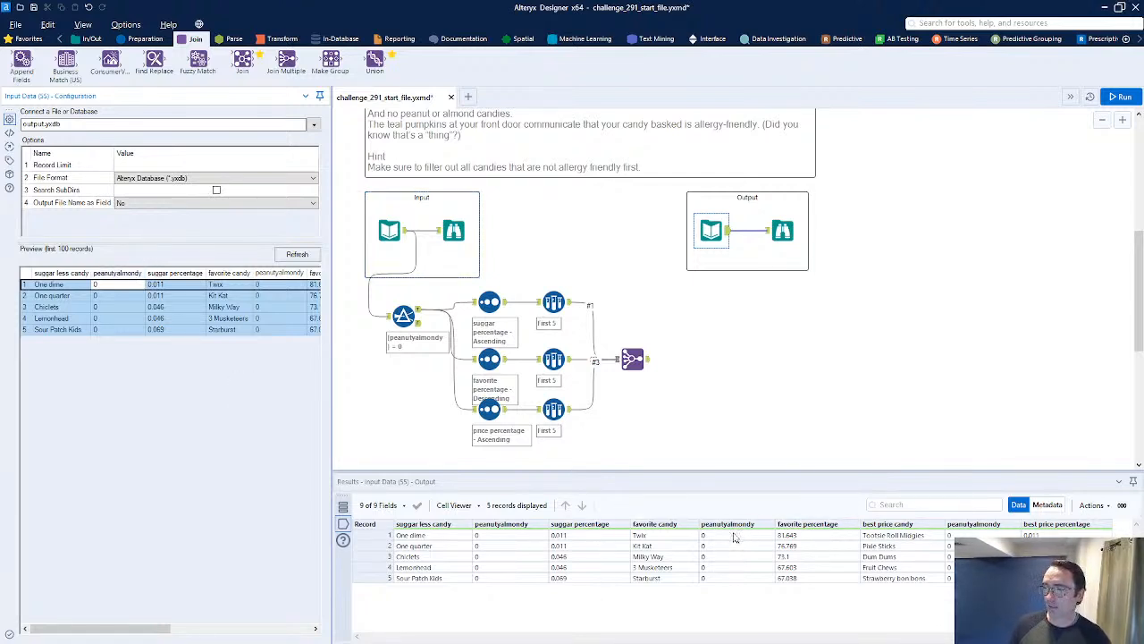
left_click(632, 358)
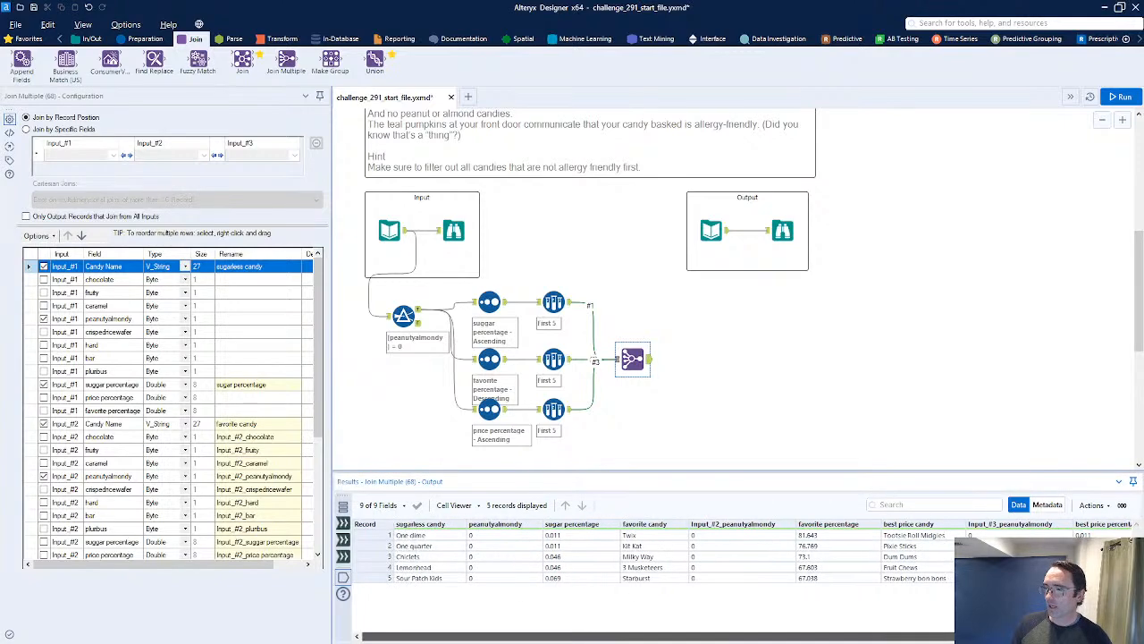
left_click(782, 231)
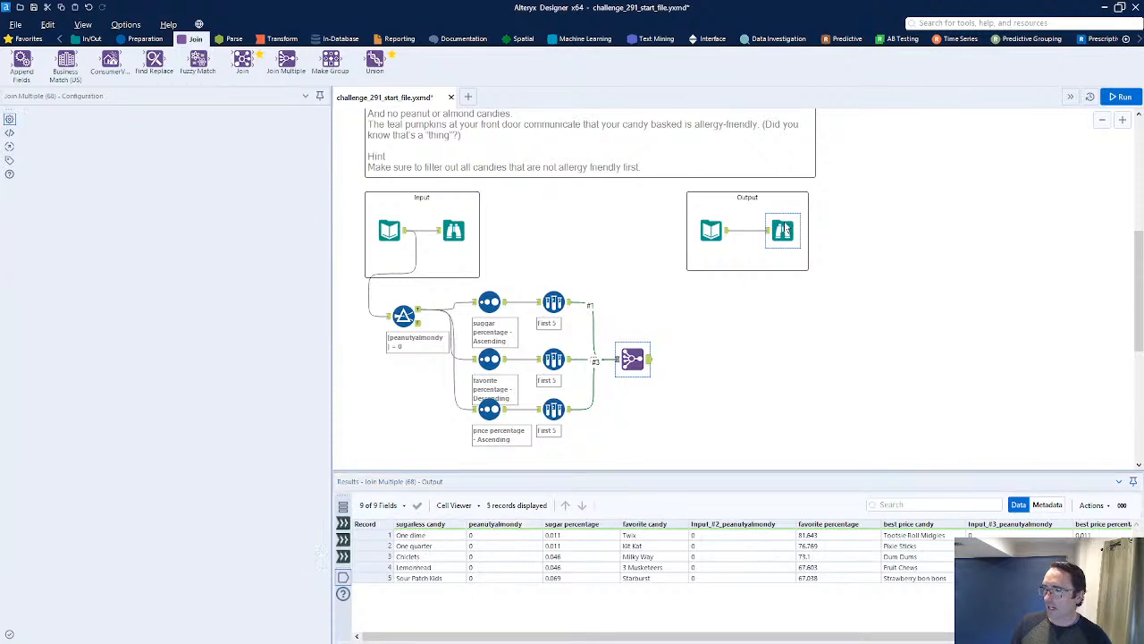
left_click(632, 359)
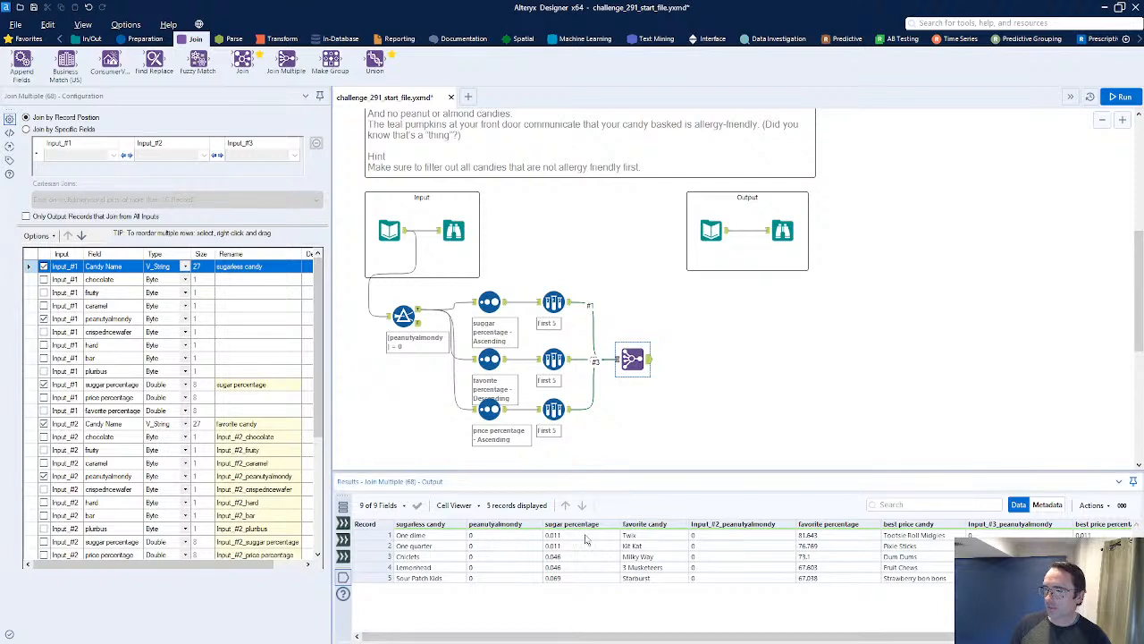
left_click_drag(376, 535, 375, 581)
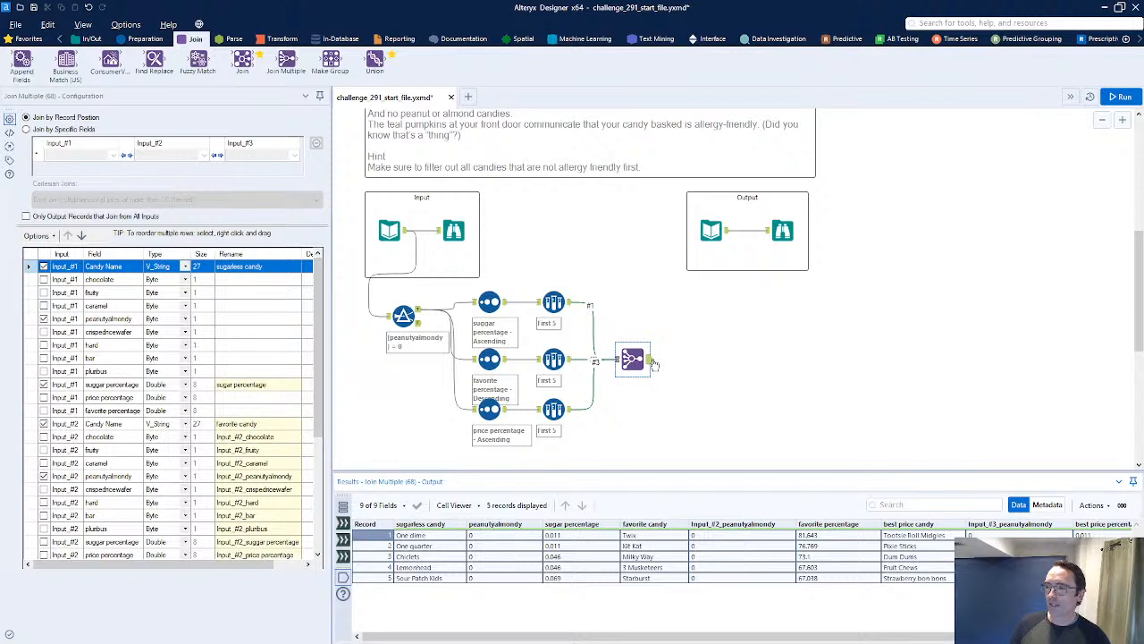
Step: Add a Browse tool connected to the output of the Join Multiple tool
left_click_drag(705, 438, 645, 366)
left_click(27, 38)
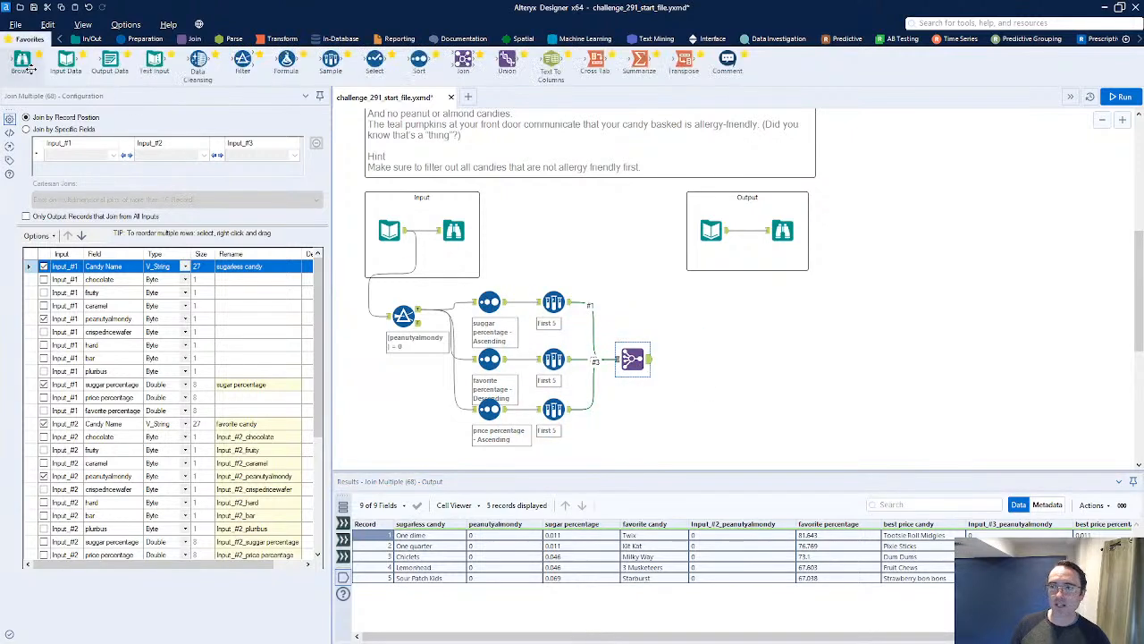
left_click_drag(21, 62, 704, 359)
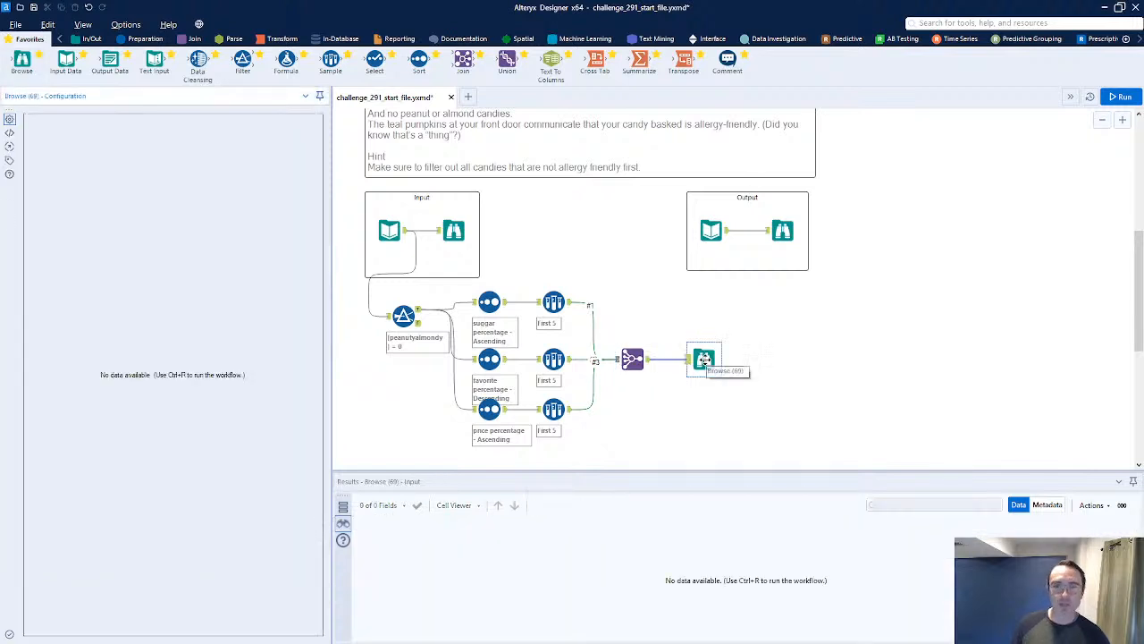